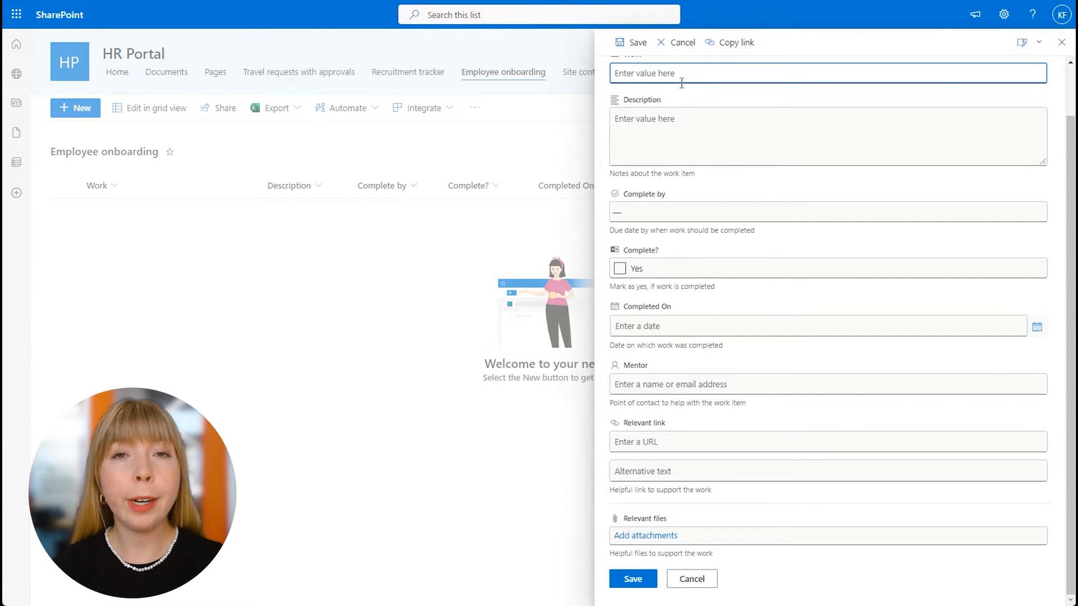
- Close the new item form of the Employee onboarding list without saving
click(682, 49)
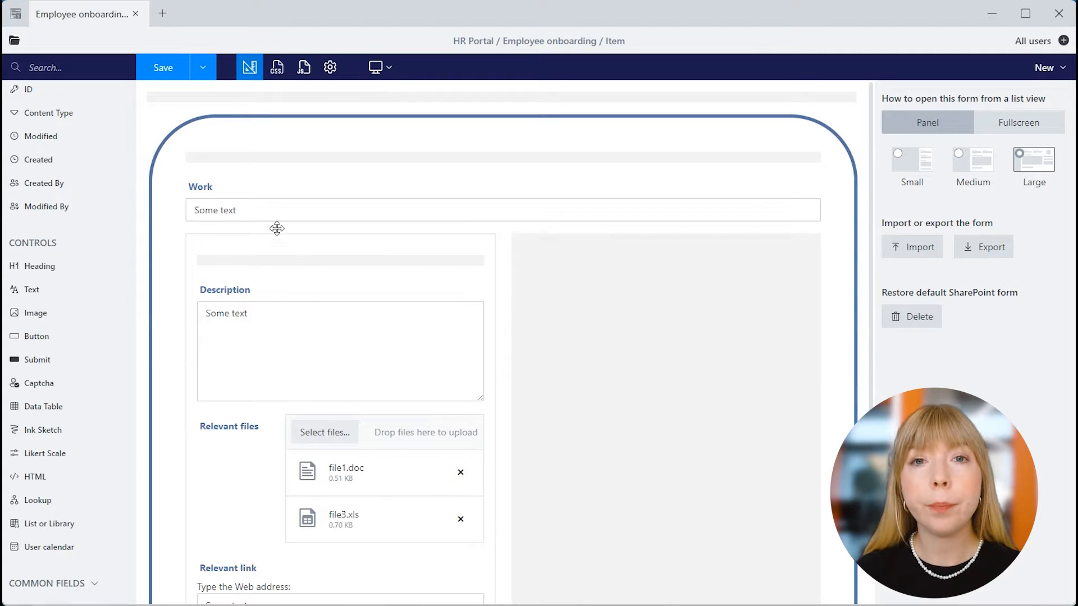
- Connect to the HR Portal site in a new designer tab and open the Recruitment tracker list's form
click(159, 15)
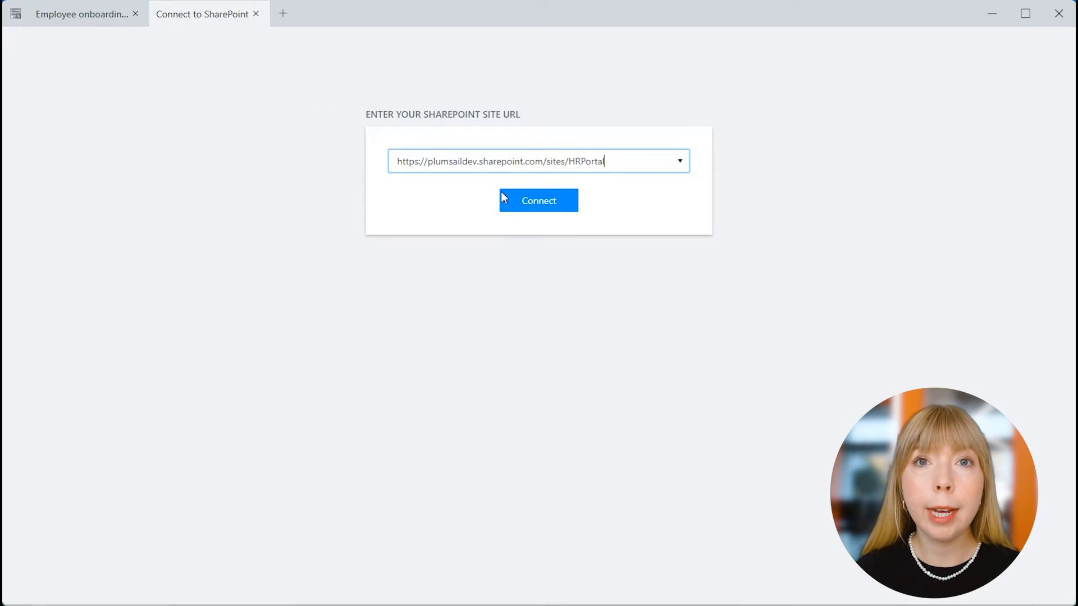
click(503, 197)
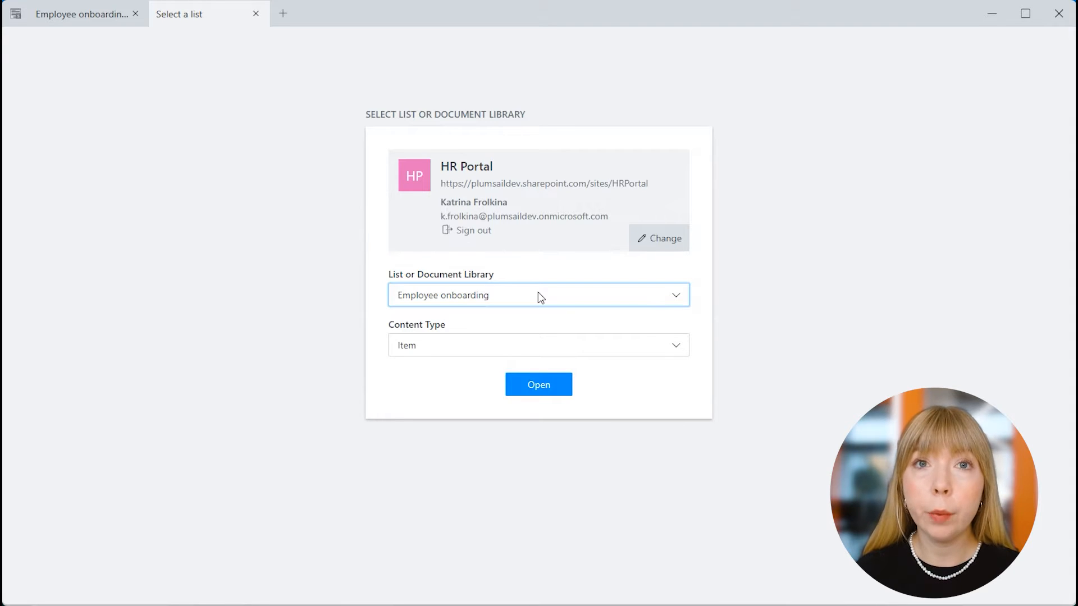
click(539, 296)
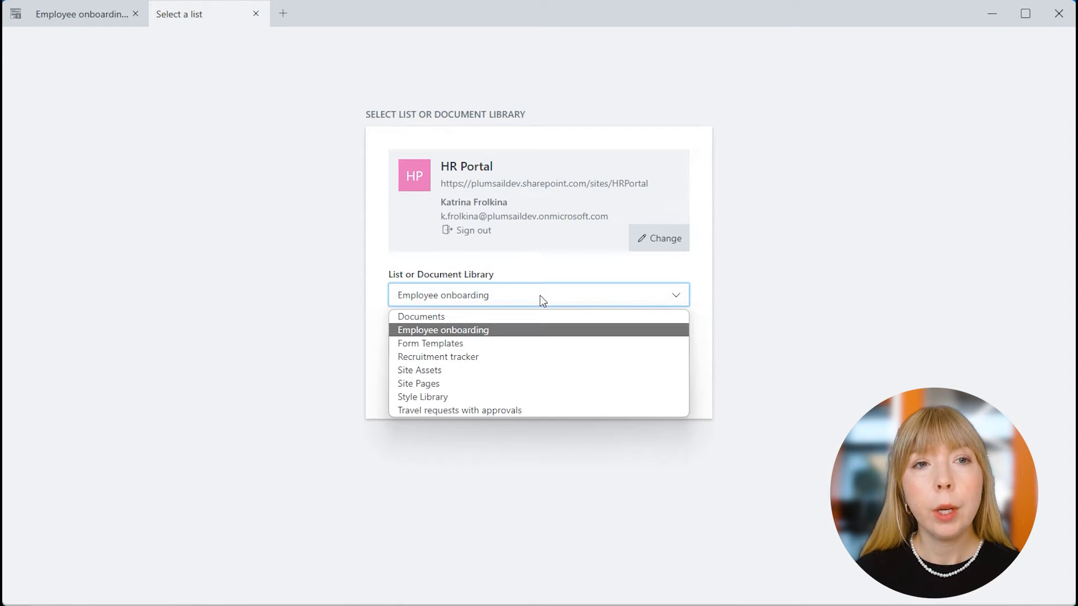
click(507, 357)
click(542, 387)
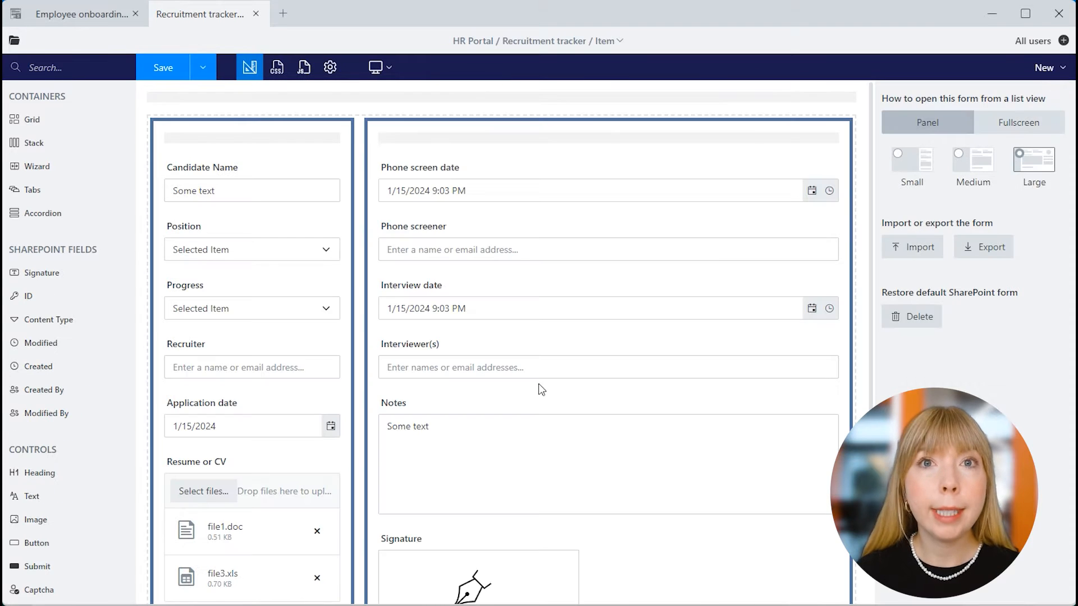
- Connect to the HR Portal site in another designer tab and open the Travel requests with approvals form
click(283, 14)
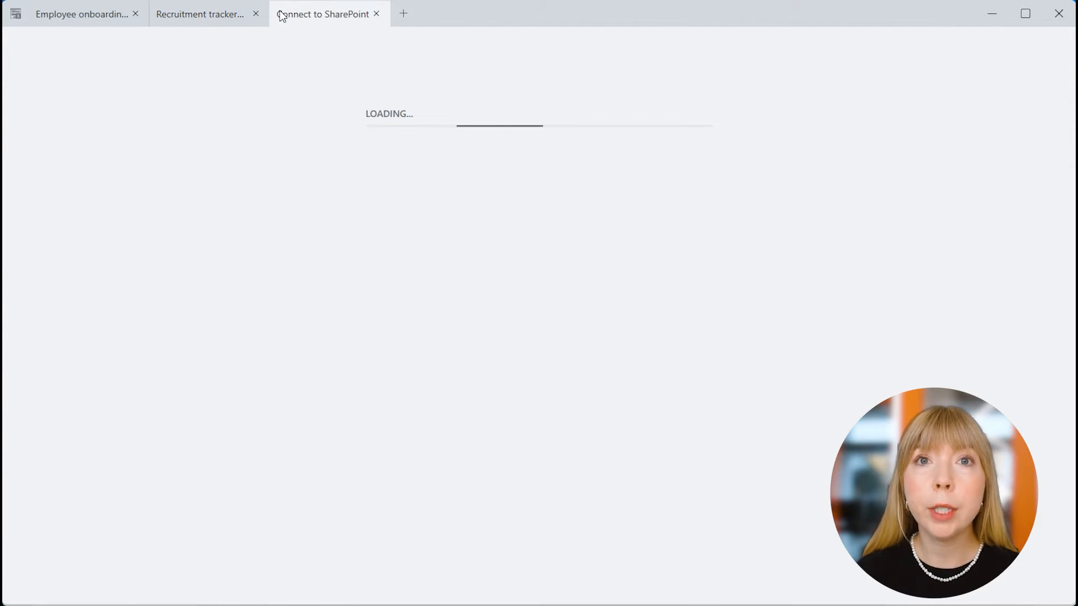
click(507, 203)
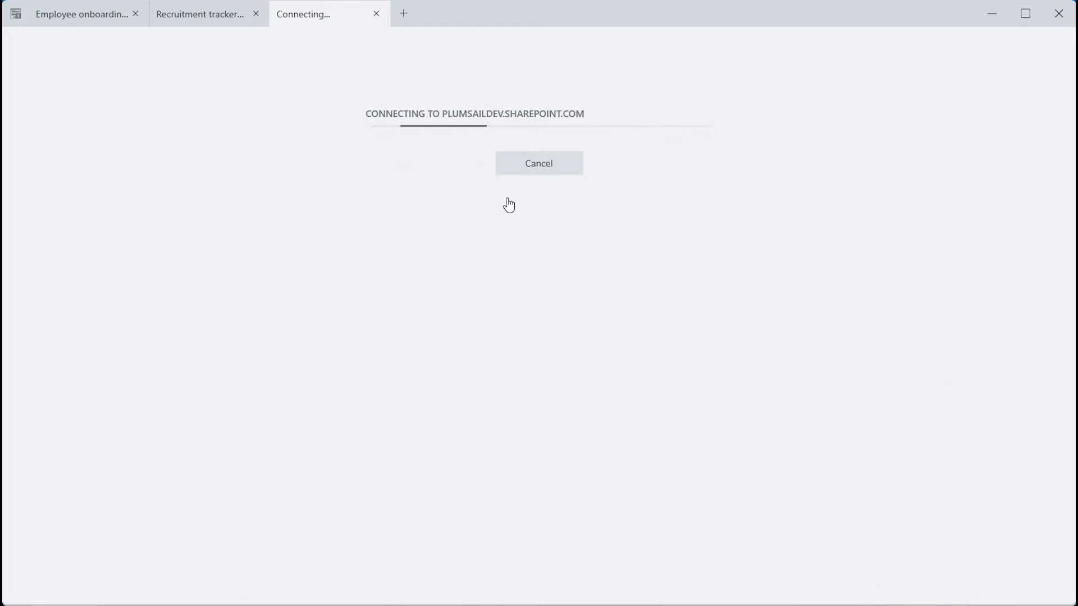
click(500, 293)
click(500, 412)
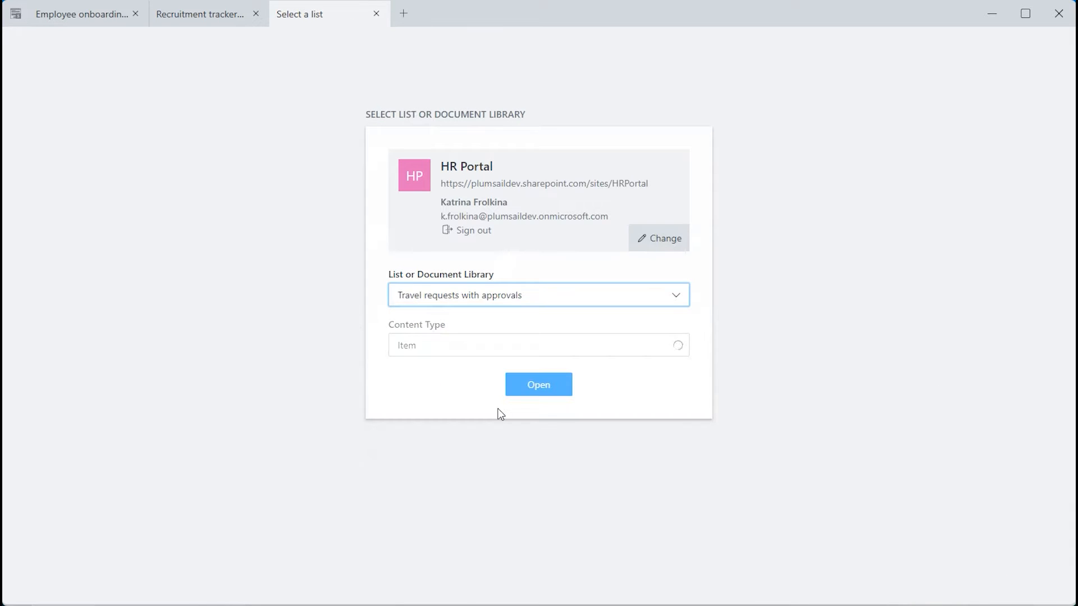
click(515, 383)
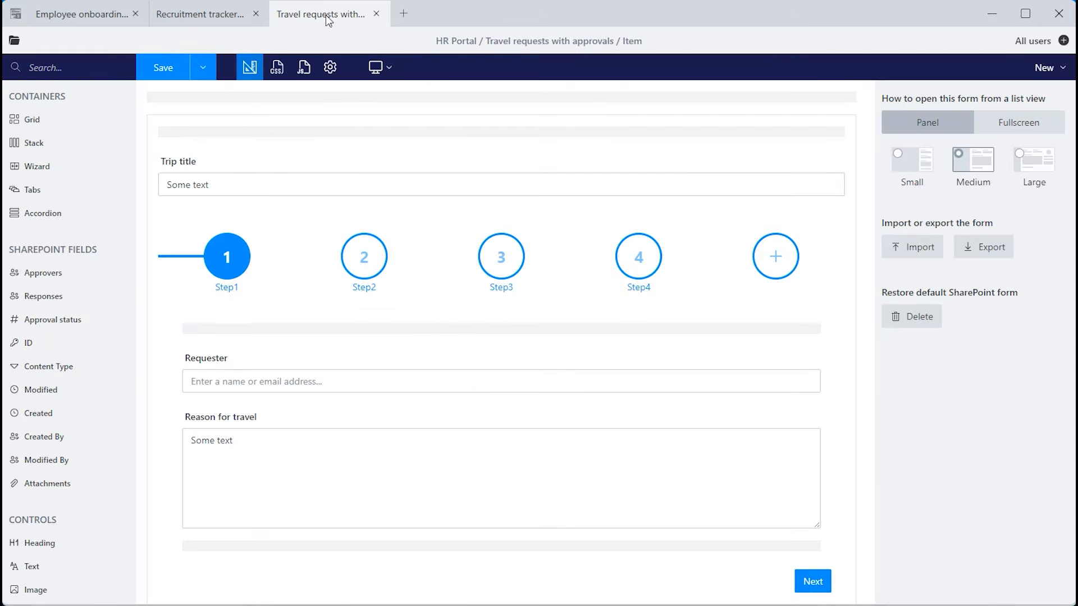
- Move the Travel requests tab ahead of the Recruitment tracker tab and return to the Employee onboarding form
drag(329, 20, 195, 12)
click(87, 12)
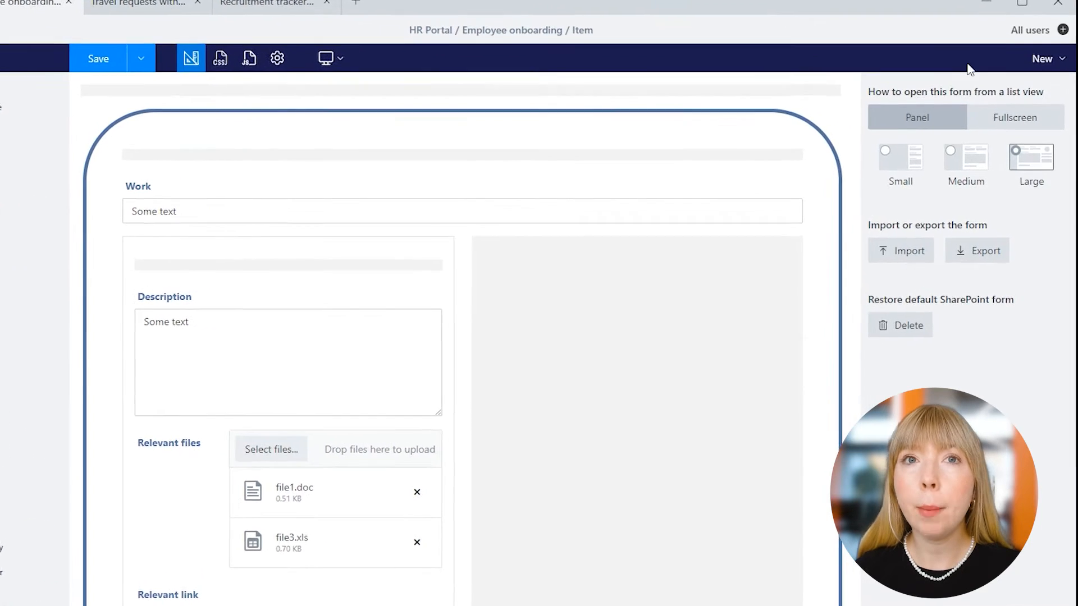
- Check which form types are available for the Employee onboarding form
click(1043, 58)
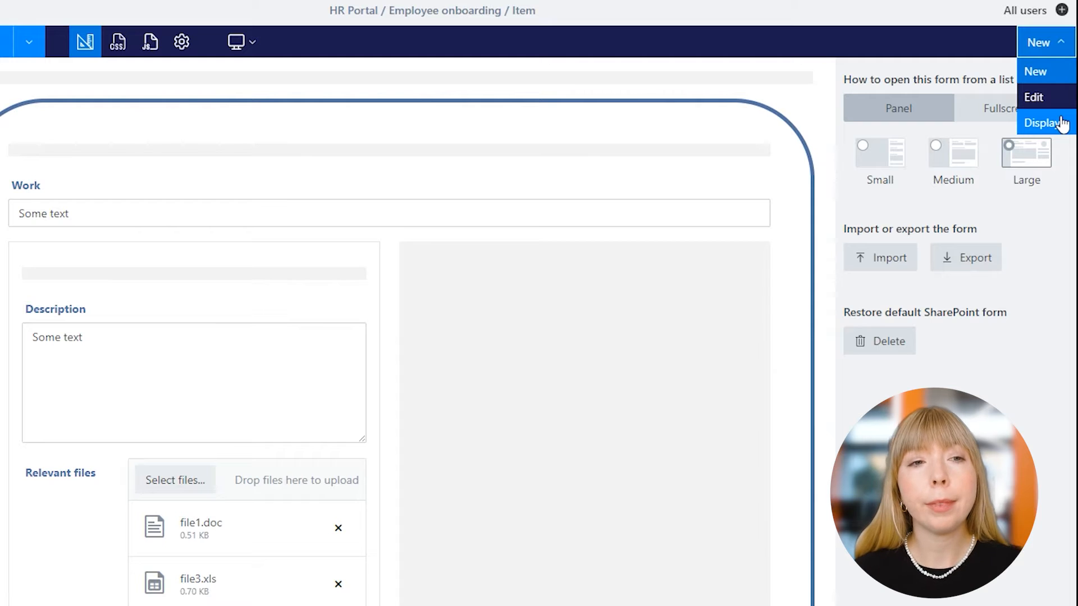
click(911, 82)
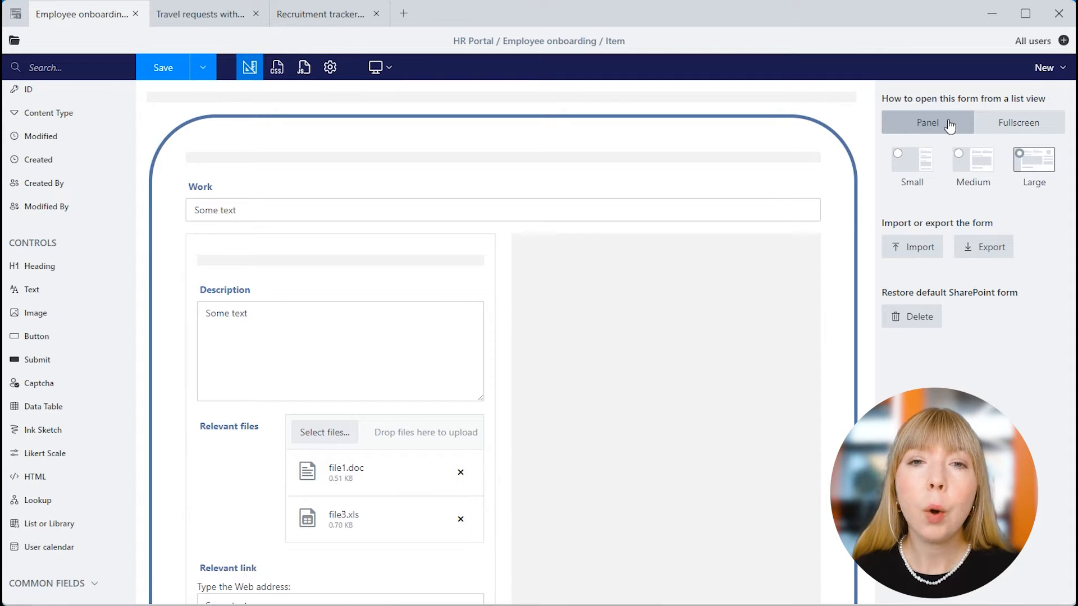
- Try the Fullscreen, Small panel and Medium panel opening modes for the form, and return to the Large panel
click(992, 129)
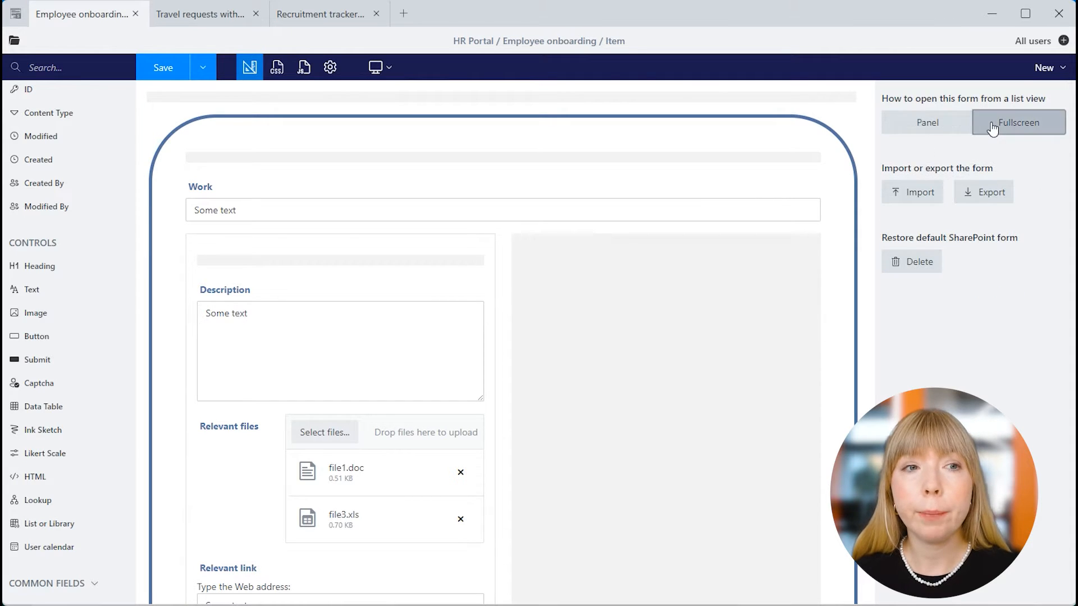
click(955, 127)
click(927, 162)
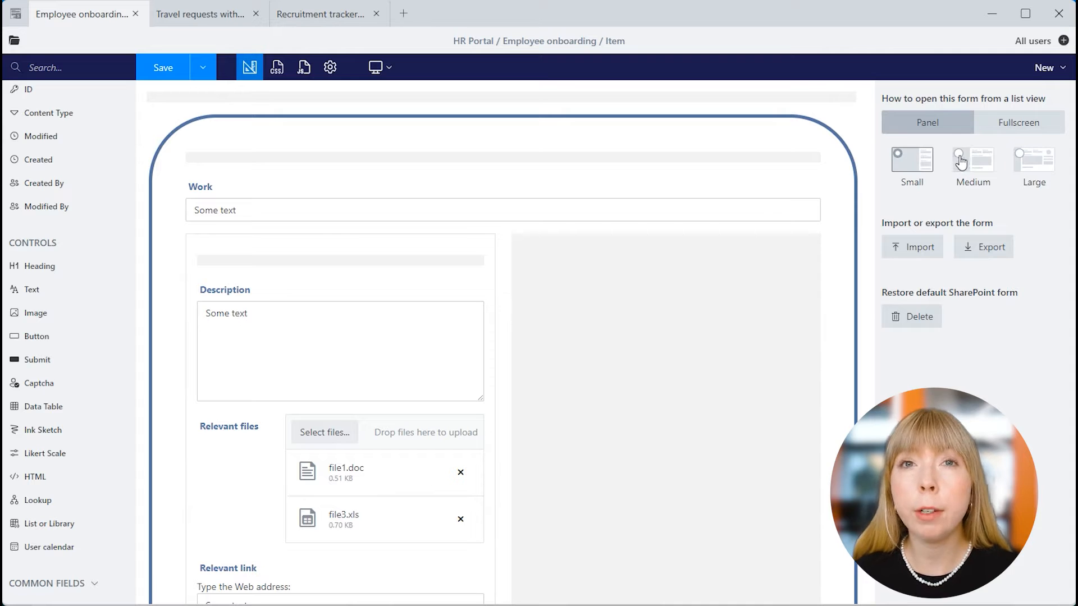
click(961, 161)
click(1028, 169)
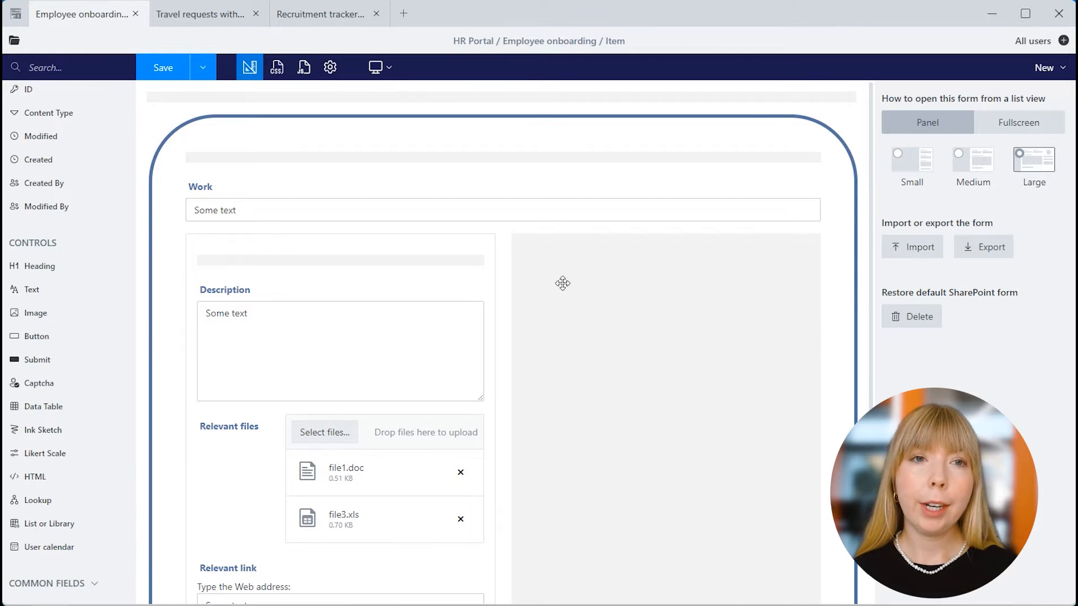
- Add a Grid container to the empty area beside the Description section
scroll(111, 196, up, 1)
scroll(111, 197, up, 3)
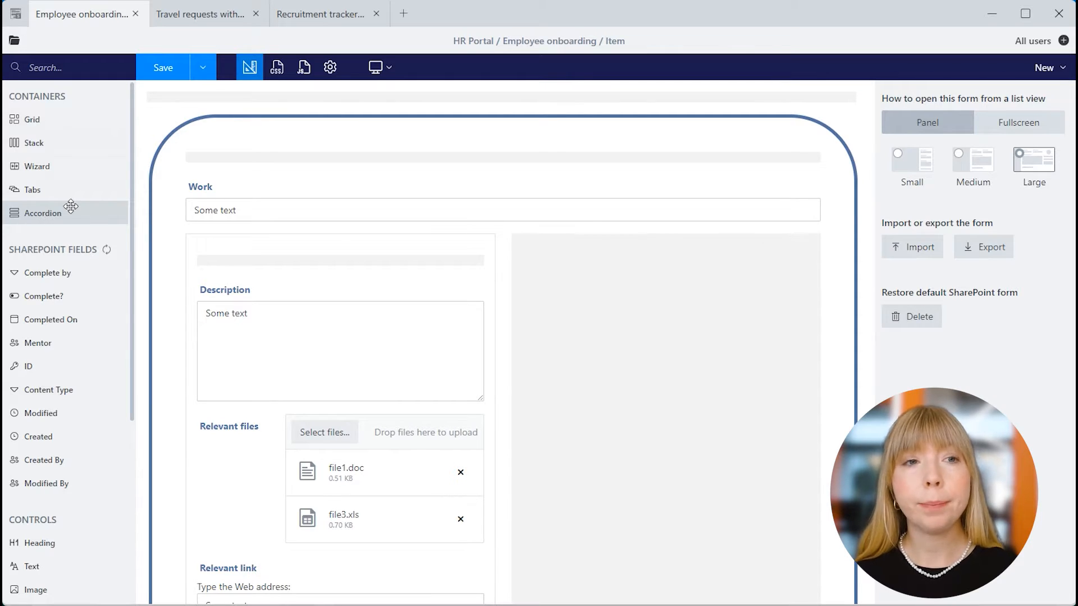
drag(31, 119, 563, 275)
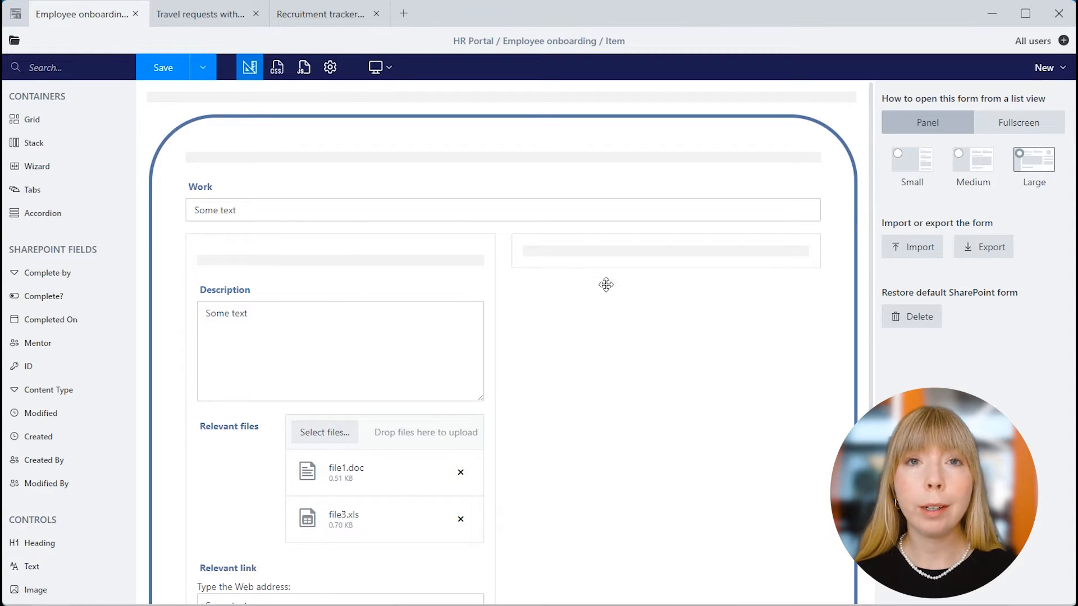
- Try narrowing the new grid cell to 4 columns, and return it to 6 columns
click(808, 257)
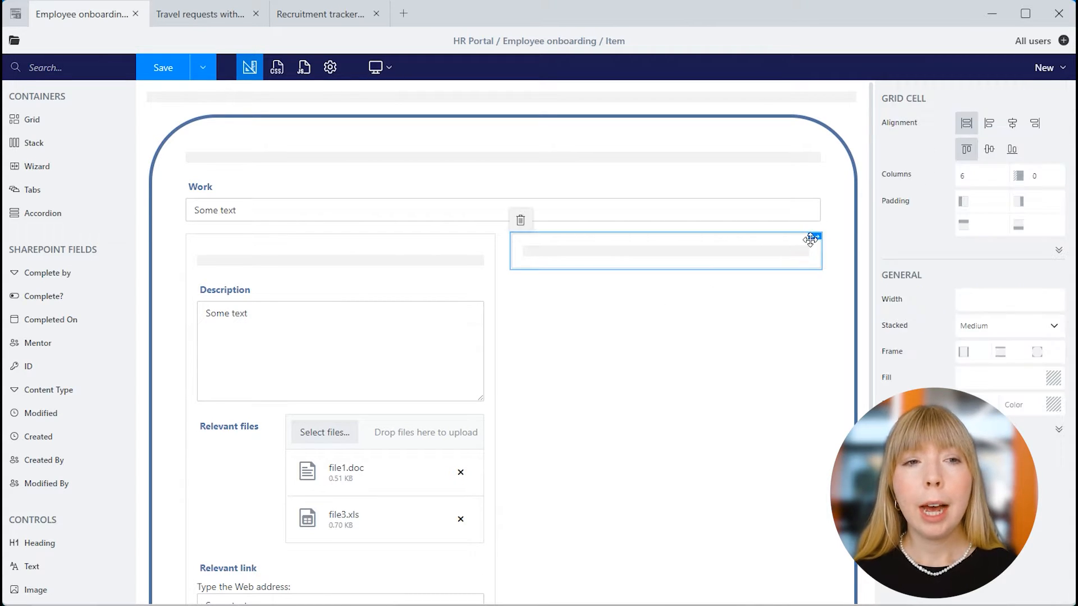
drag(812, 236, 711, 242)
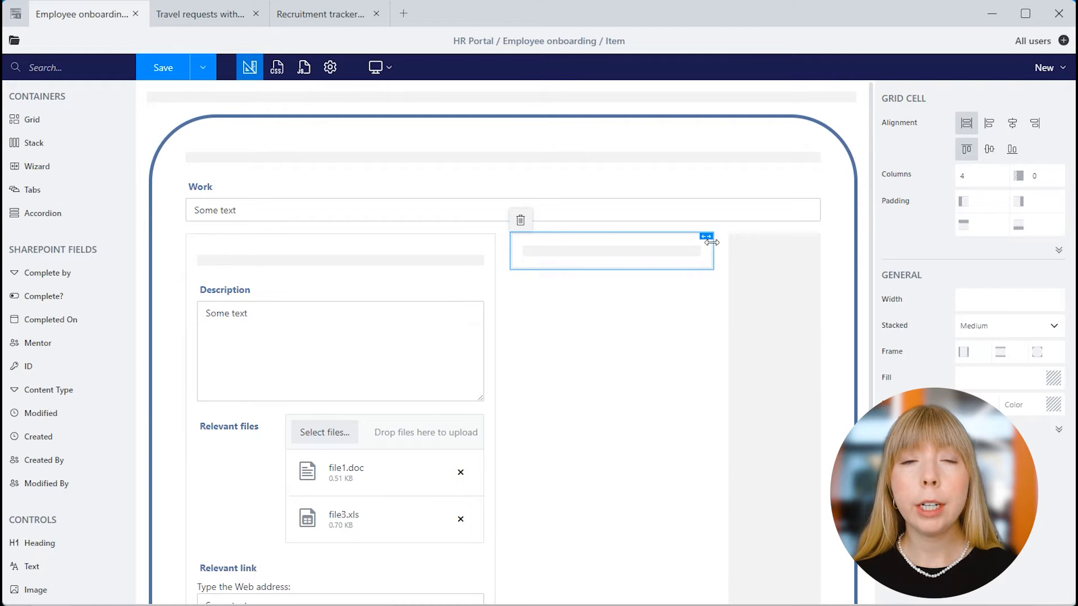
click(486, 238)
mouse_move(488, 235)
mouse_down()
mouse_move(580, 238)
mouse_move(490, 231)
mouse_up()
click(557, 247)
drag(706, 238, 814, 238)
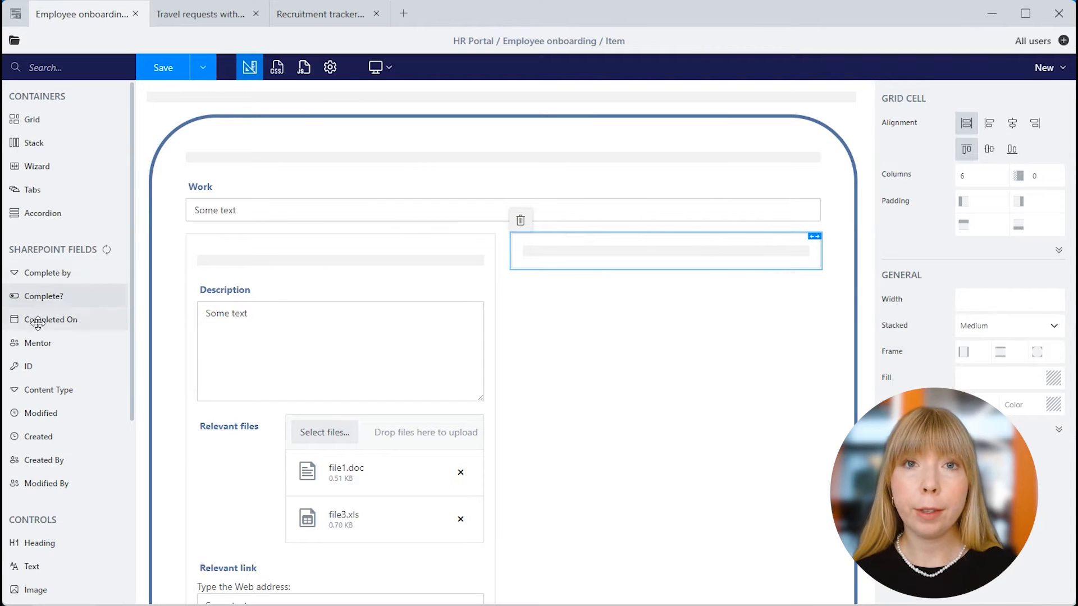
- Add the Mentor, Complete by, Complete? and Completed On fields to the new grid cell, in that order
drag(37, 343, 601, 251)
drag(62, 274, 662, 318)
drag(45, 273, 628, 351)
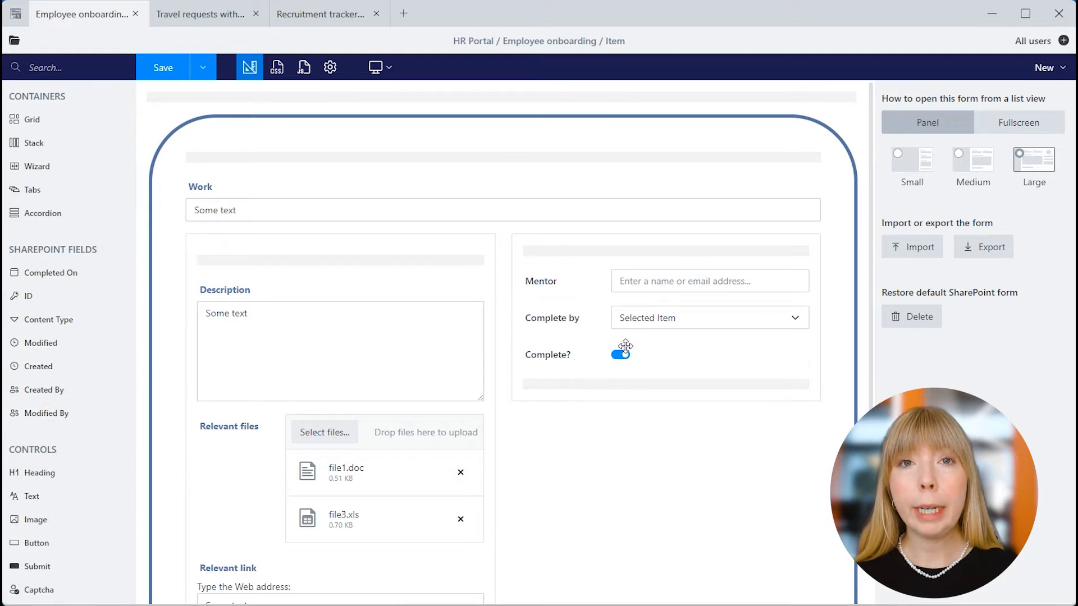
drag(45, 272, 567, 387)
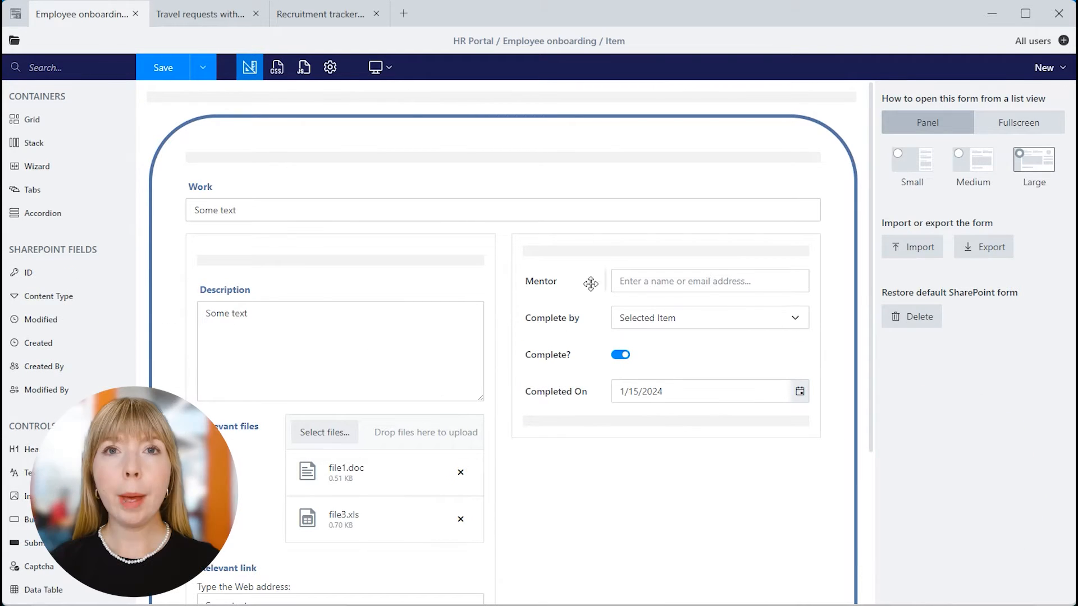
- Try the left, center and right horizontal alignments on the Mentor grid cell, and return it to stretched
click(604, 244)
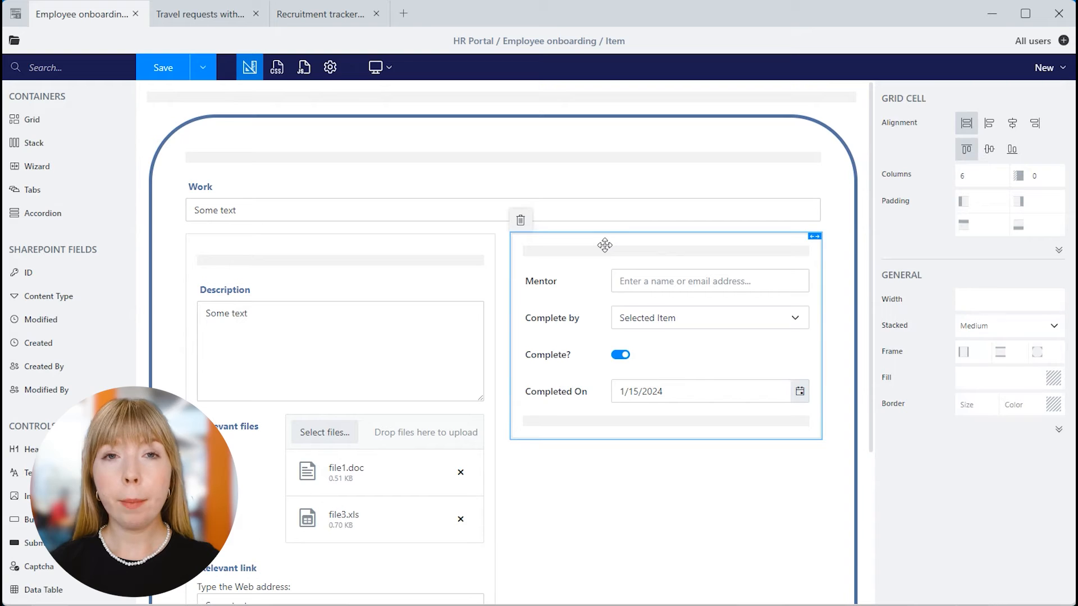
click(997, 122)
click(1010, 125)
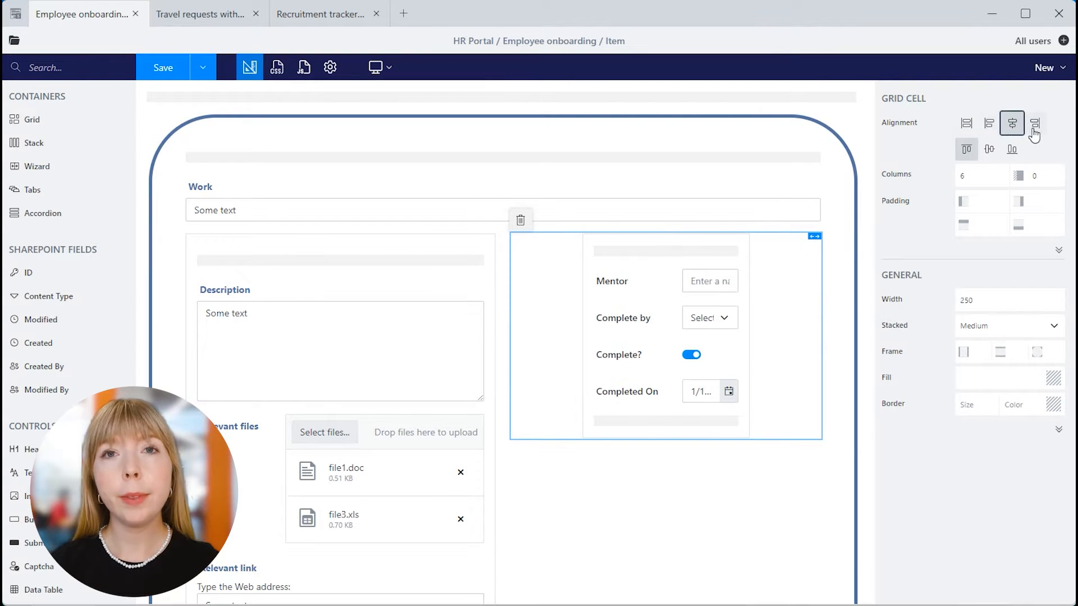
click(1034, 129)
click(962, 126)
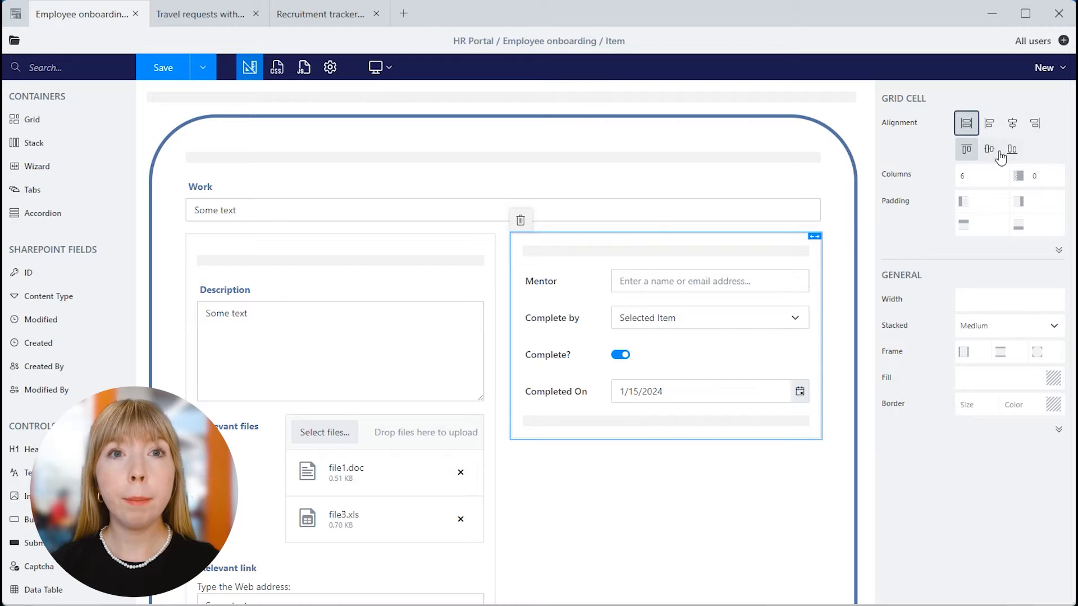
- Try the middle and bottom vertical alignments on the Mentor grid cell, and return it to top alignment
click(989, 148)
click(1012, 149)
scroll(843, 260, down, 3)
scroll(844, 260, up, 3)
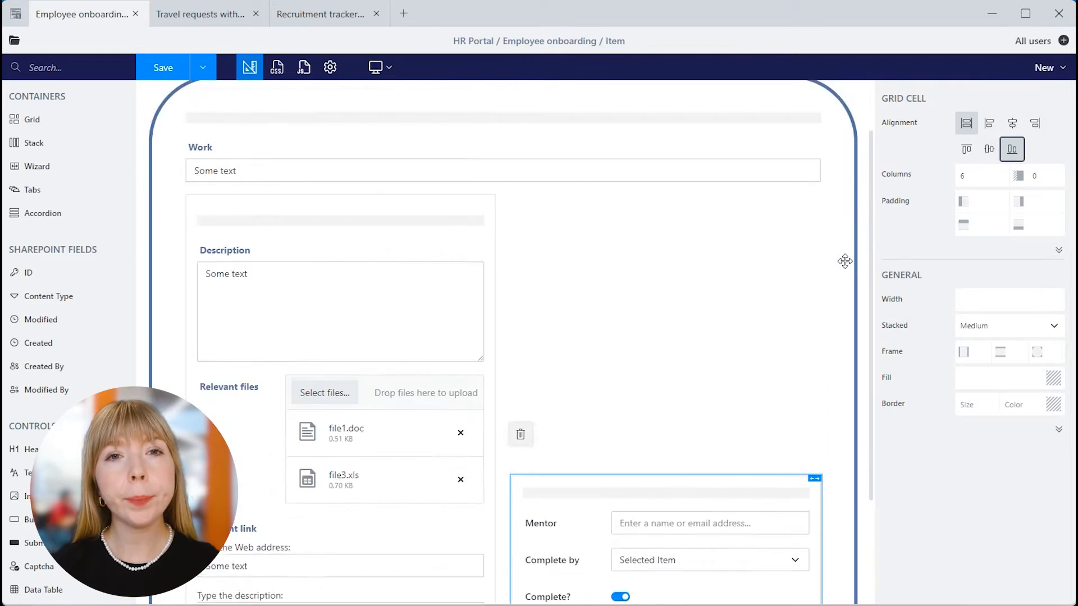
click(957, 151)
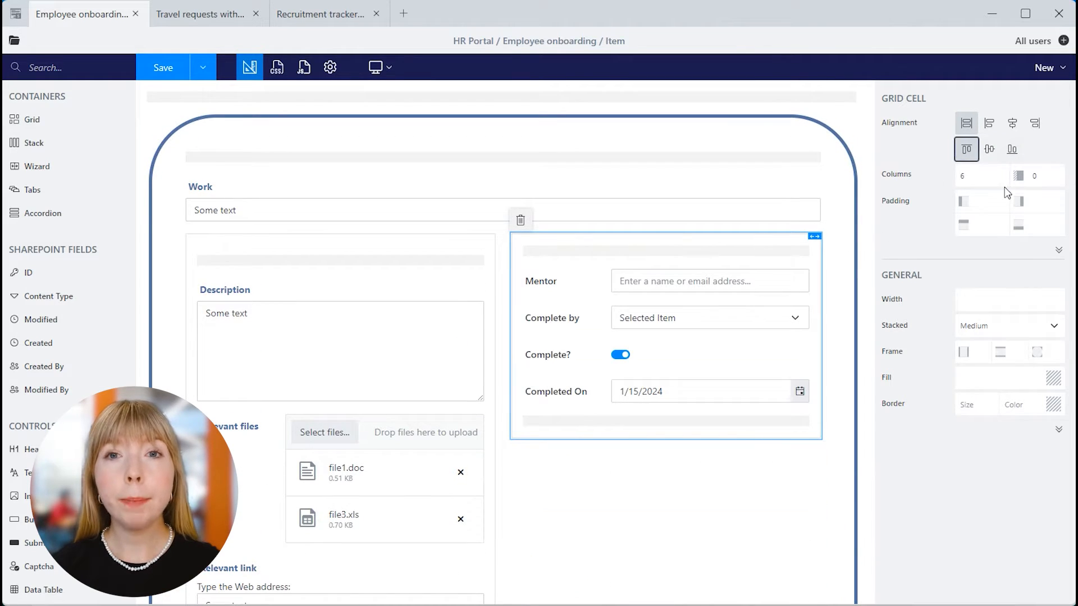
- Expand the grid cell's additional settings and choose Medium as the grid's Stacked option
click(1058, 250)
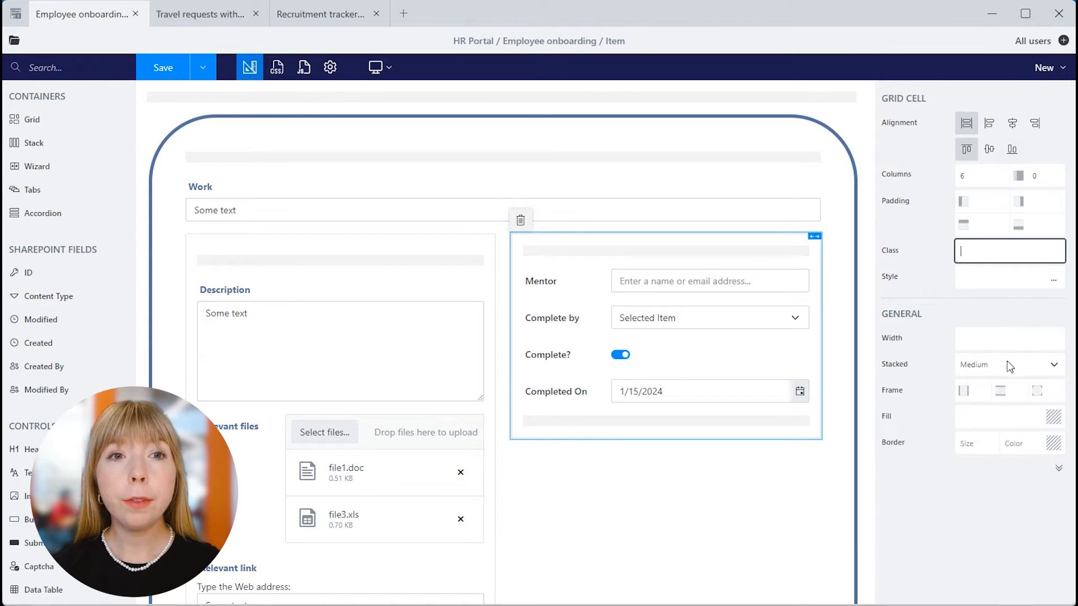
click(1009, 366)
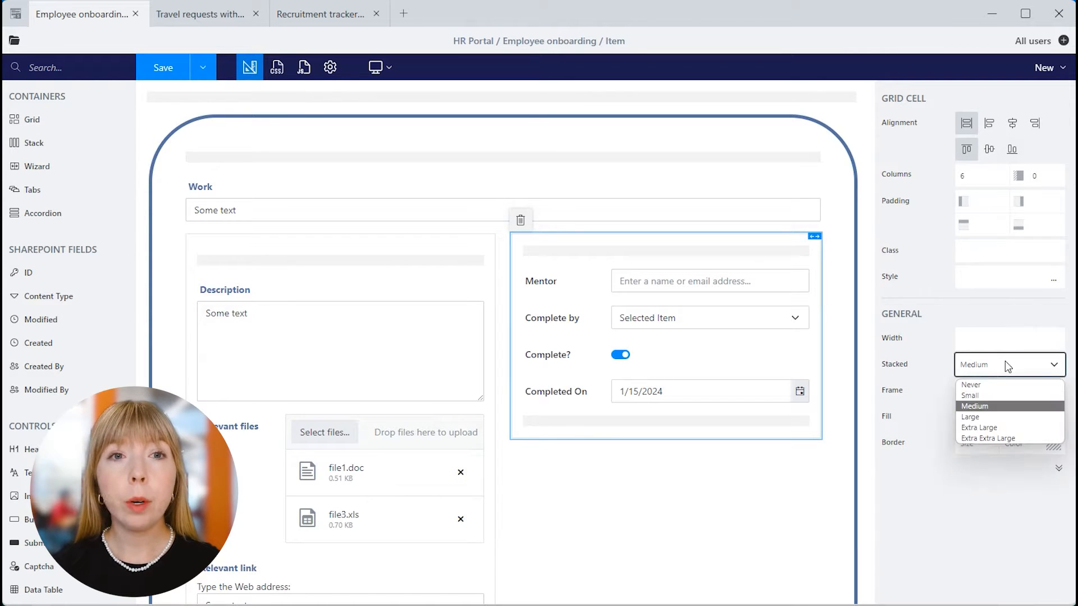
click(985, 404)
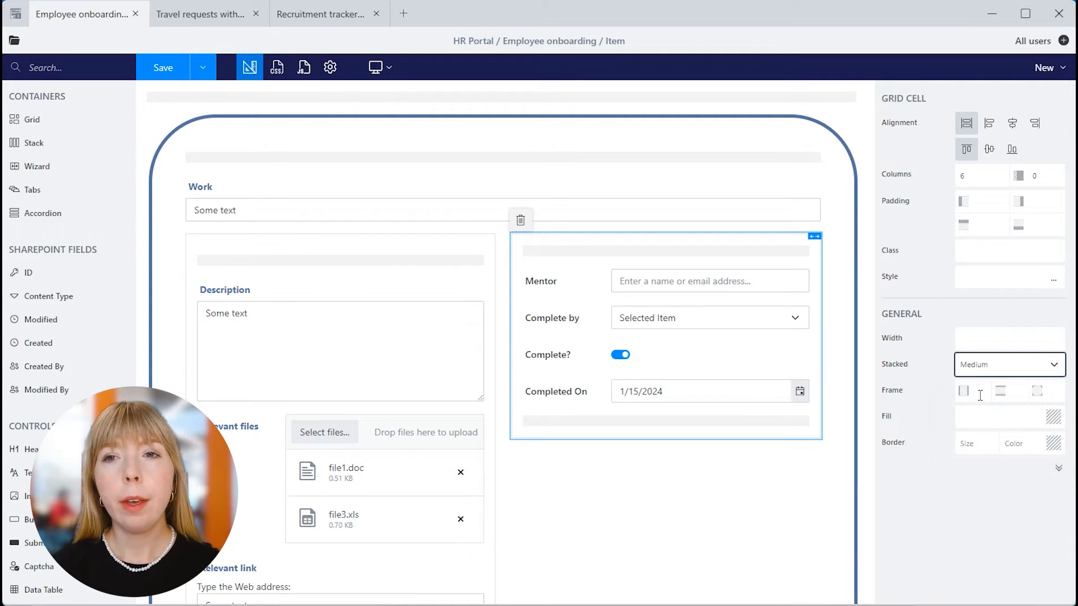
- Set the grid's frame to 50 for horizontal spacing, 30 for vertical spacing and 100 for corner rounding
click(980, 394)
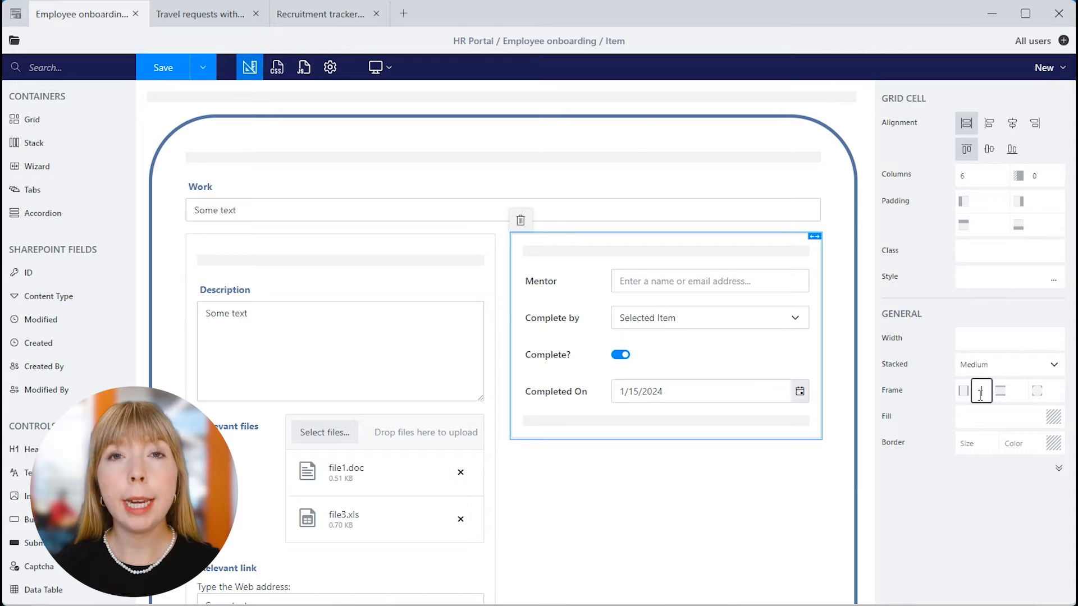
text(50)
key(Tab)
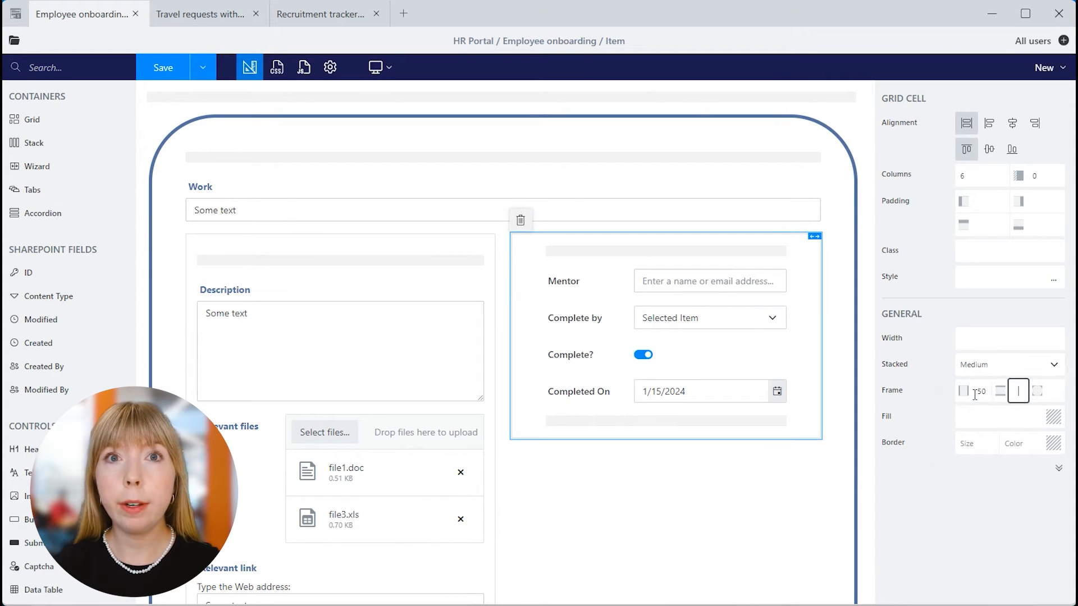
text(30)
key(Tab)
text(10)
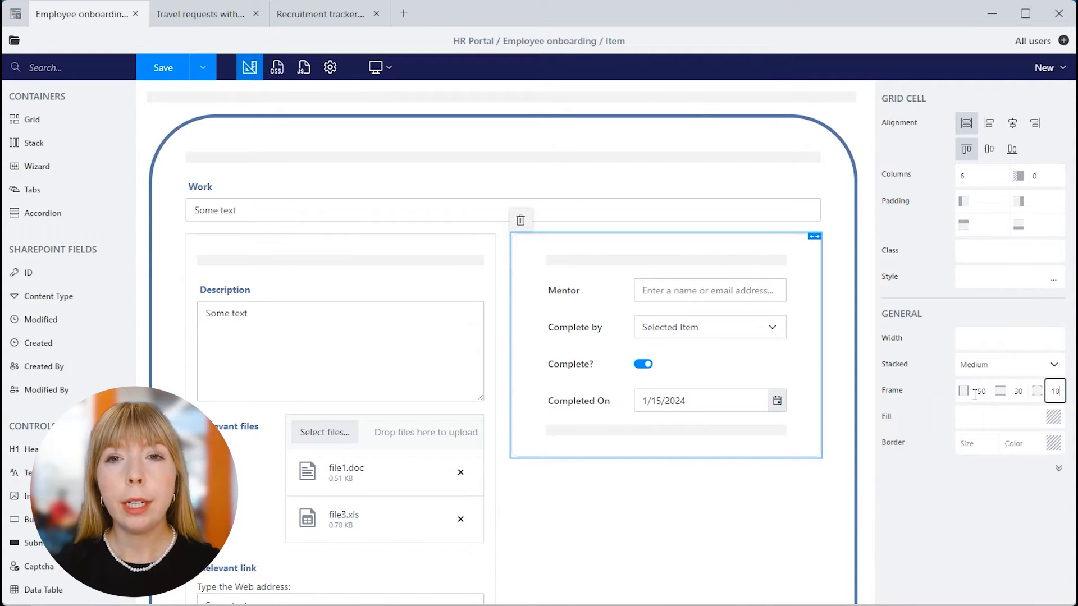
text(0)
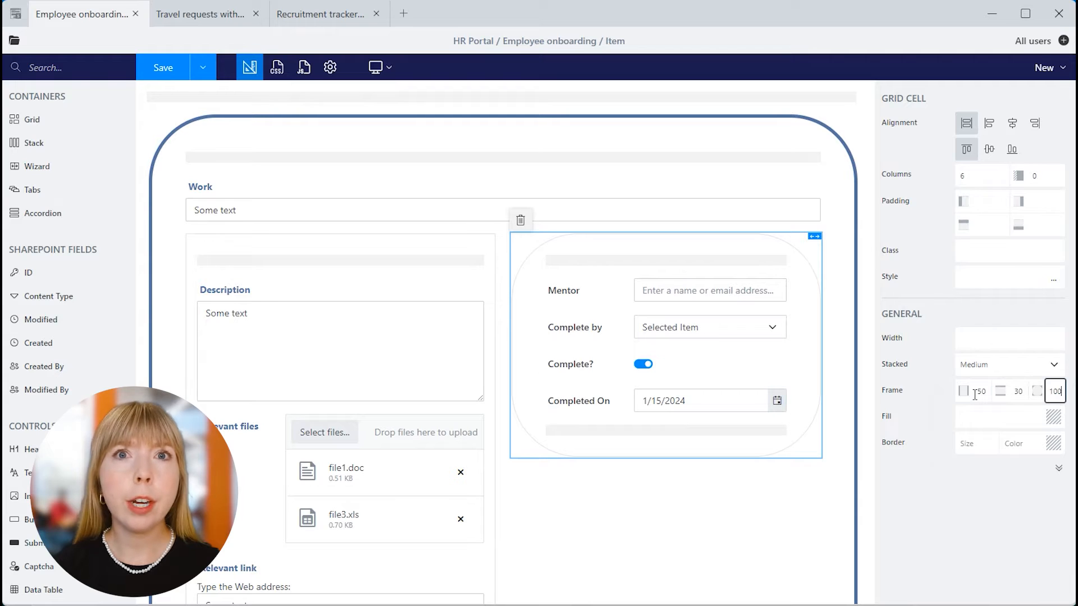
click(927, 430)
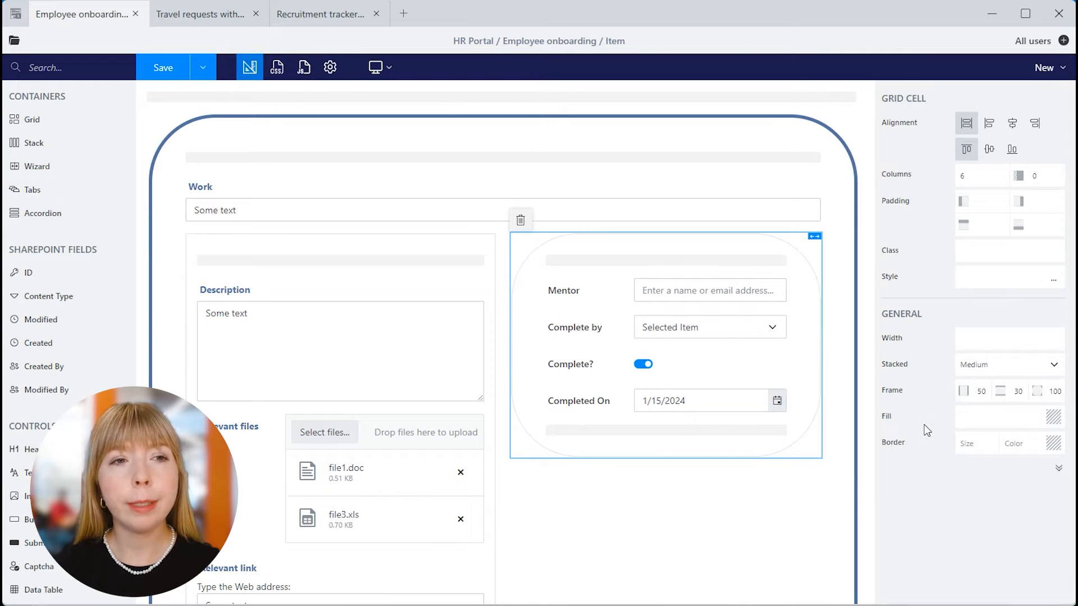
- Fill the grid containing the Mentor field with the light blue color #dde3ee
click(1048, 421)
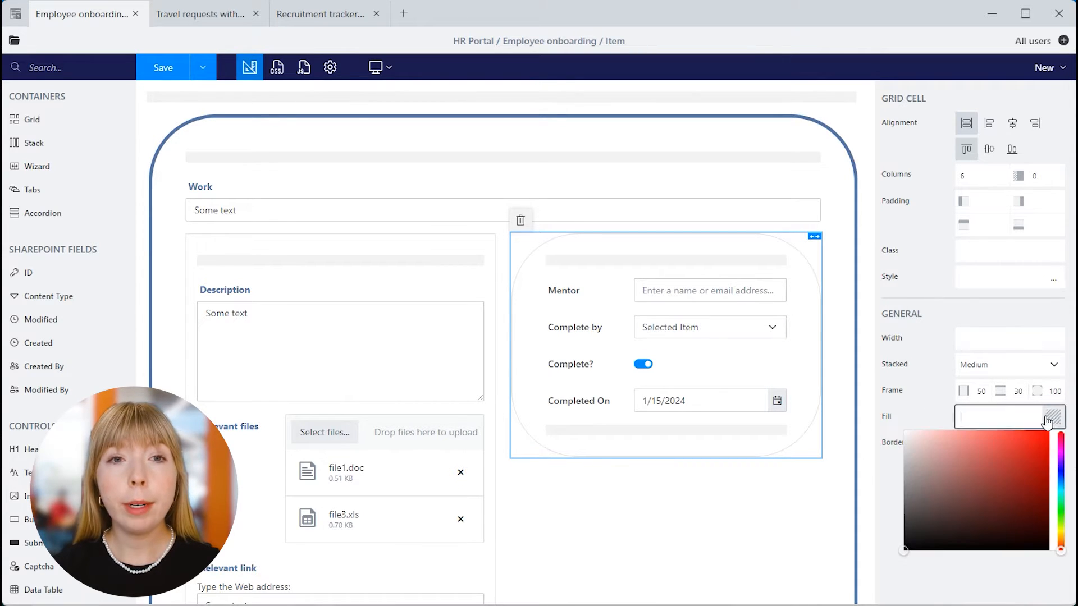
click(1060, 483)
click(938, 436)
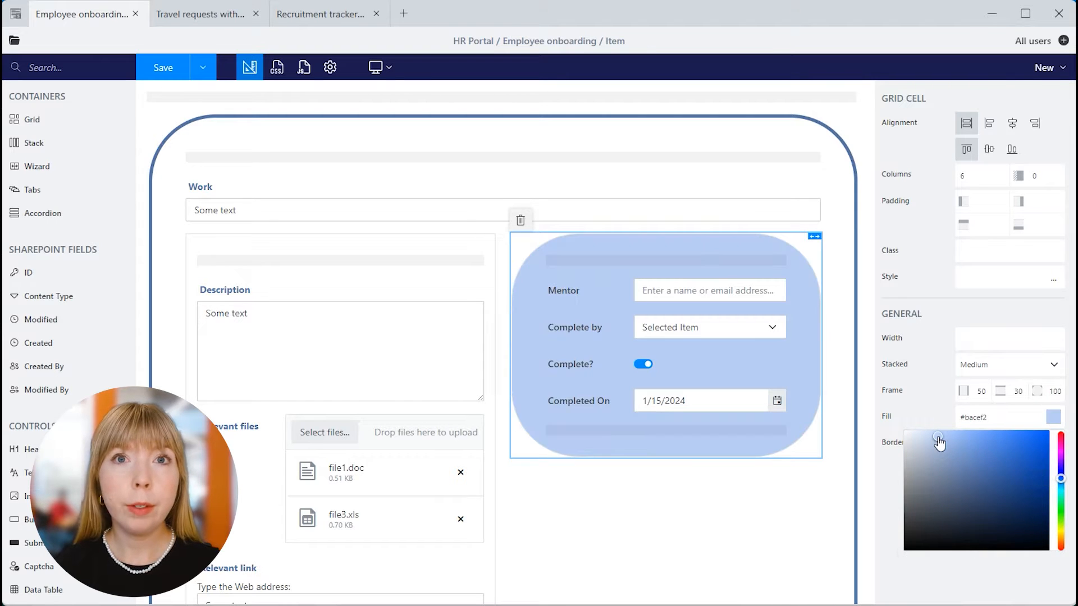
drag(931, 438, 921, 457)
click(914, 439)
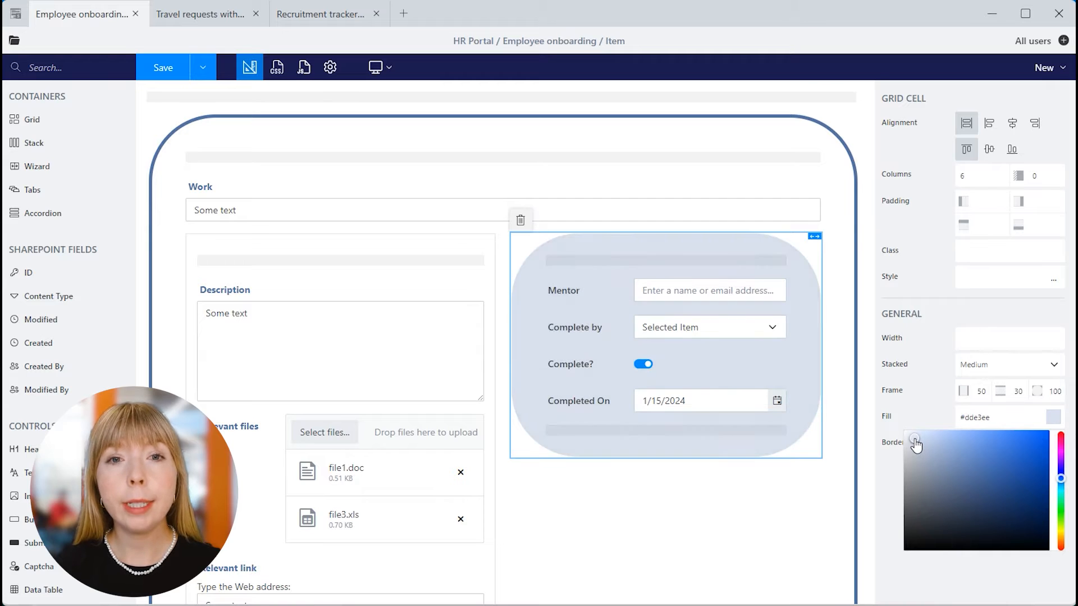
click(925, 400)
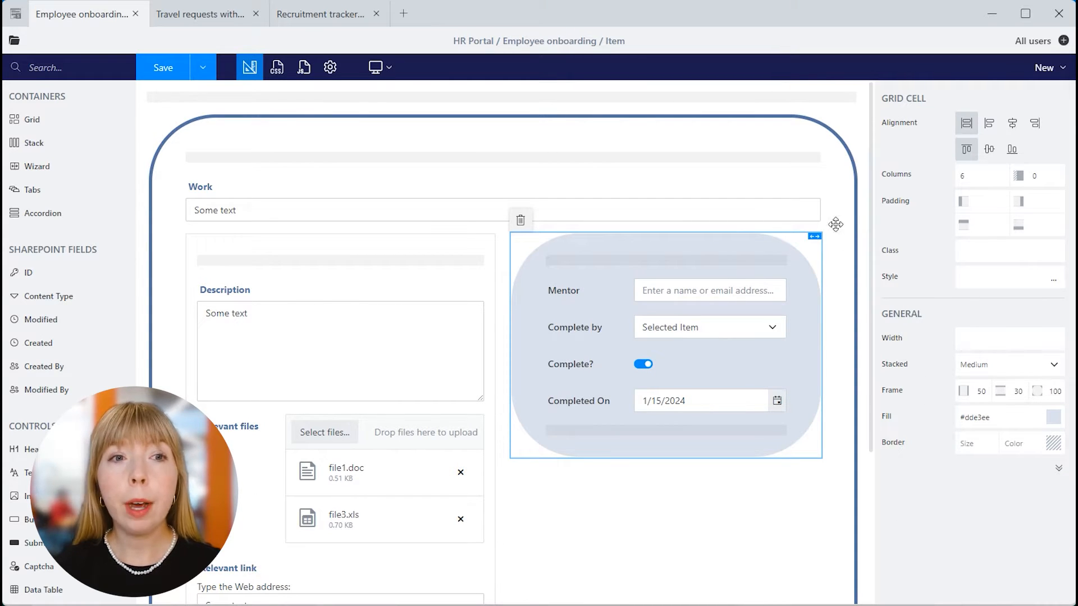
- Copy the outer grid's border color #5472a2 to the Mentor grid's border and set its border size to 5
click(847, 164)
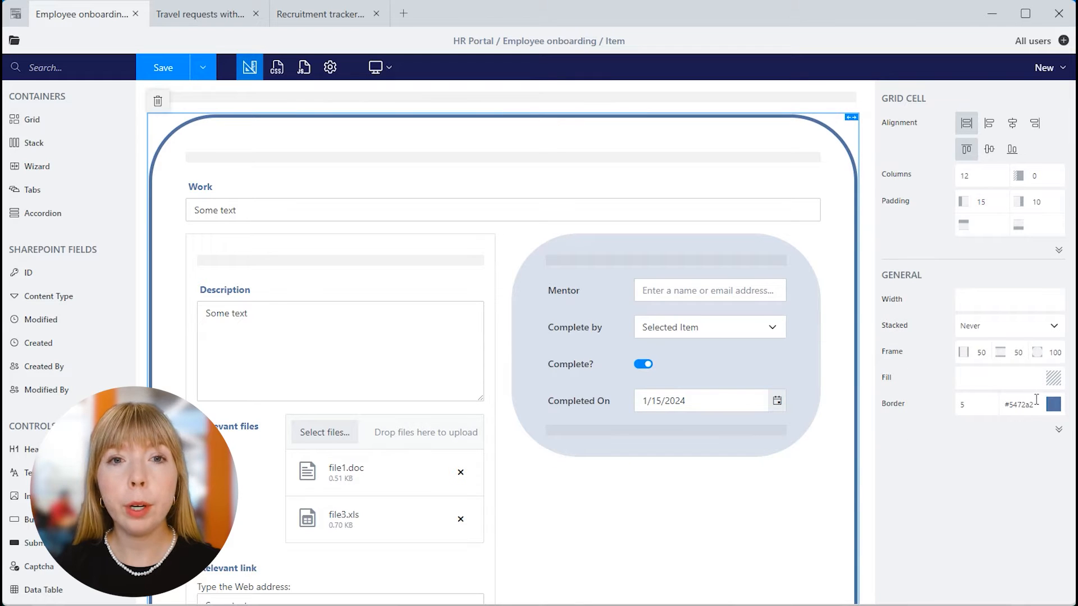
drag(1036, 400, 999, 400)
key(ctrl+c)
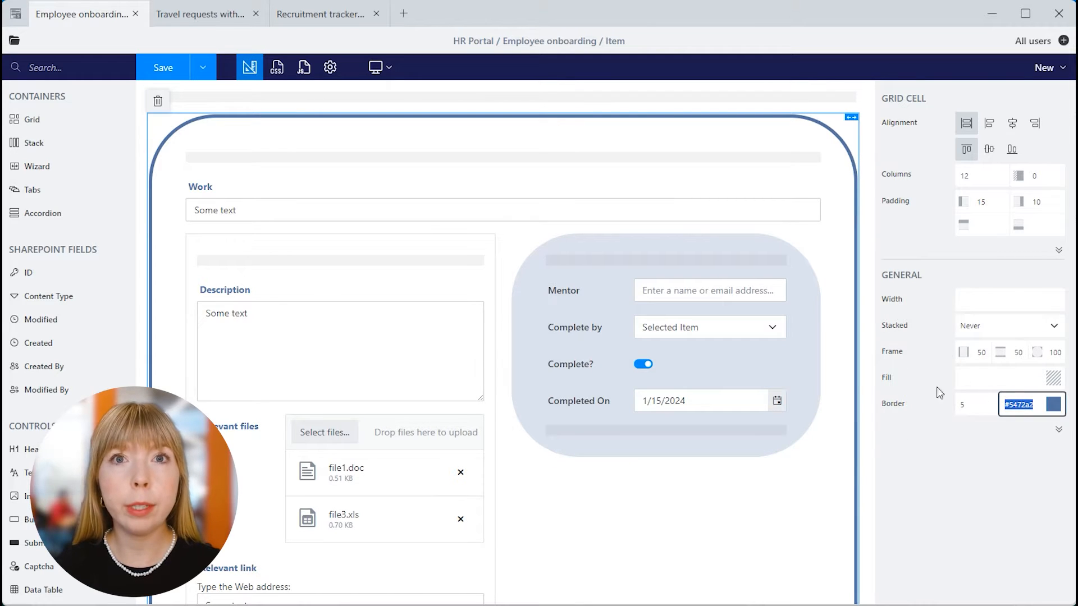
click(811, 275)
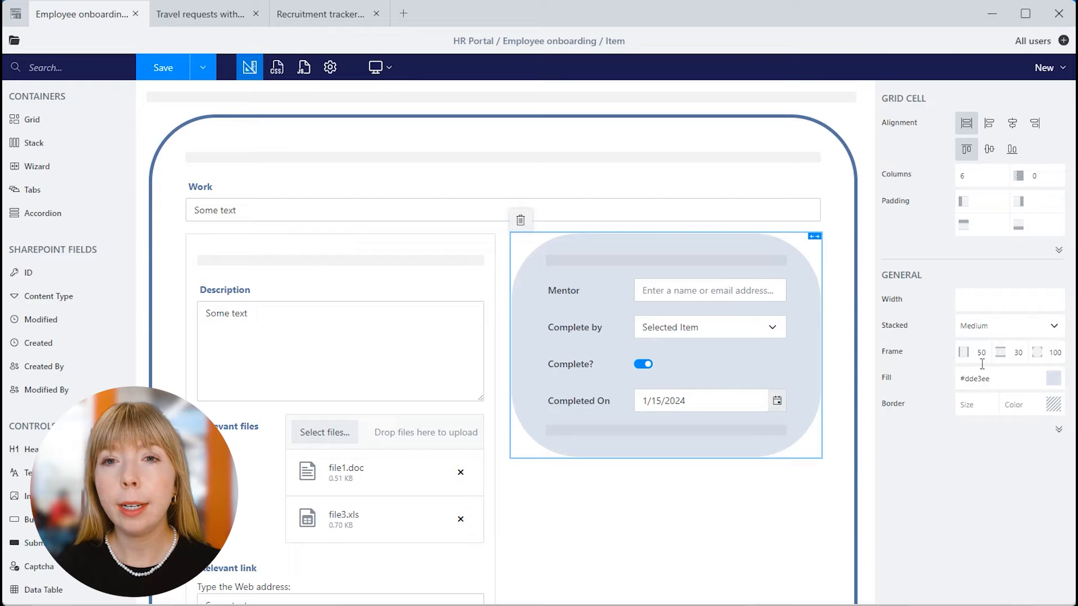
click(1017, 402)
key(ctrl+v)
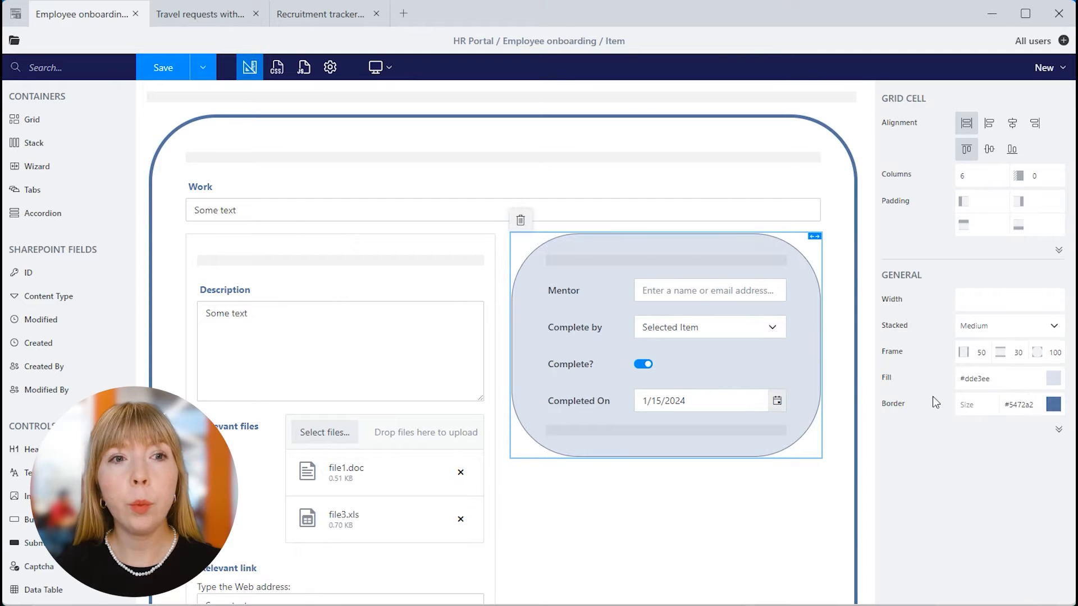
click(971, 404)
text(5)
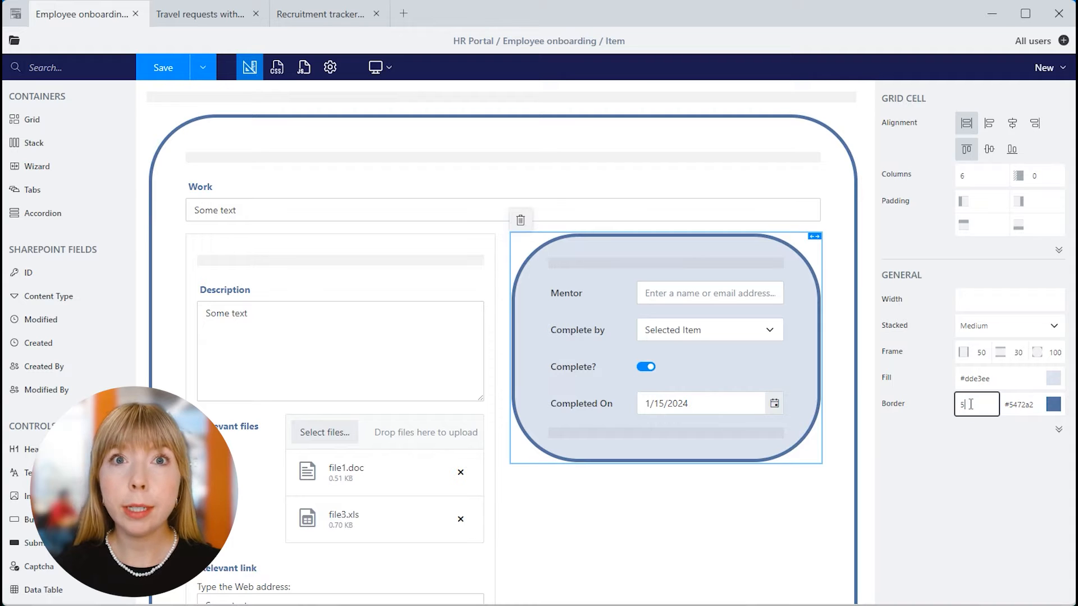
- Reveal the Mentor grid's Class and Style settings, and examine the settings of the outer, Description and Mentor grids in turn
click(1057, 429)
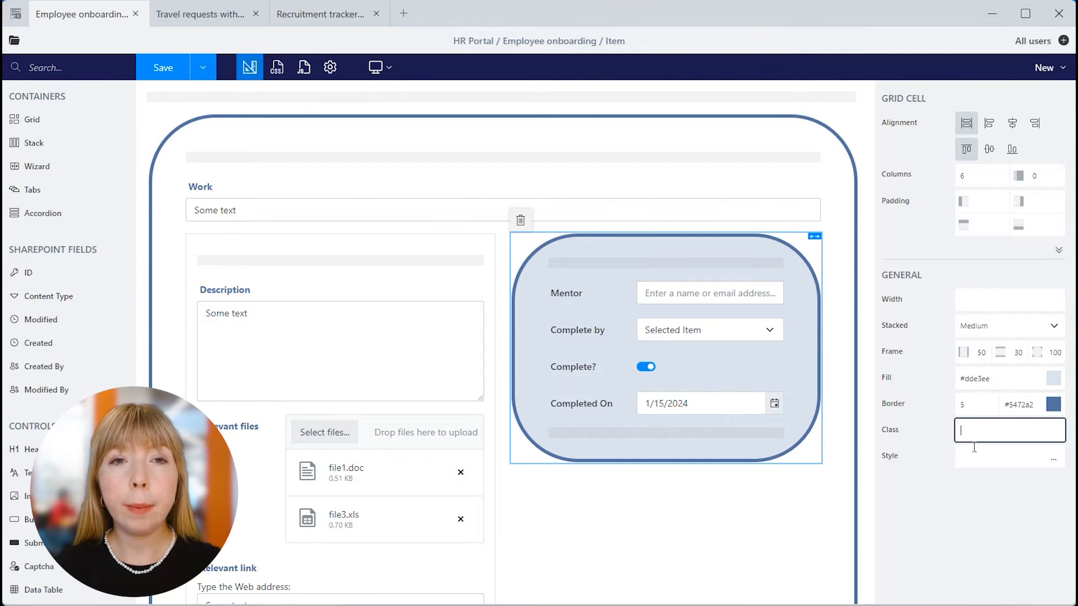
click(769, 125)
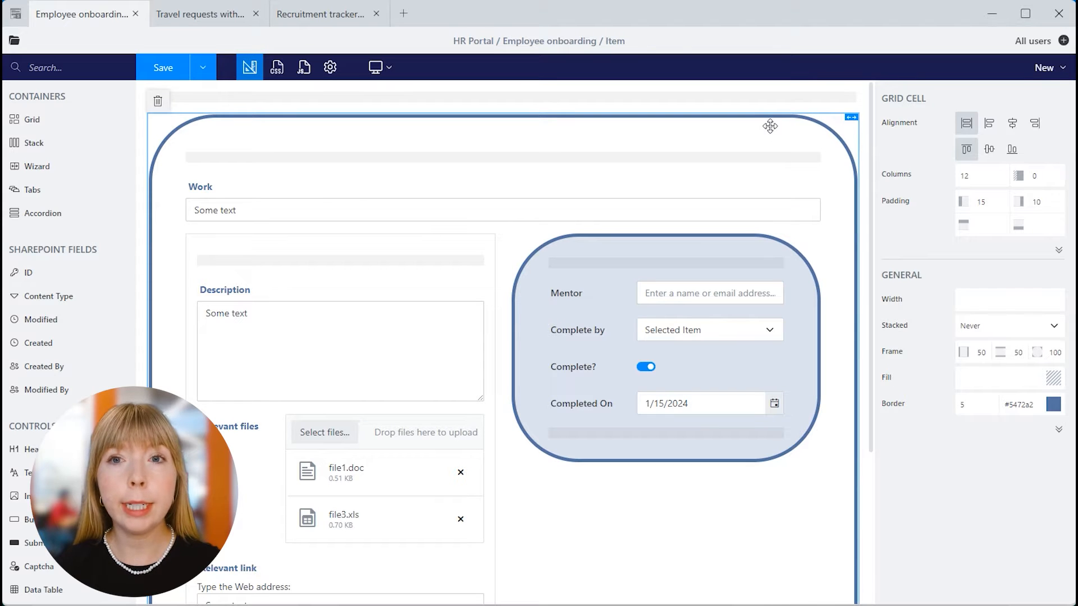
click(489, 241)
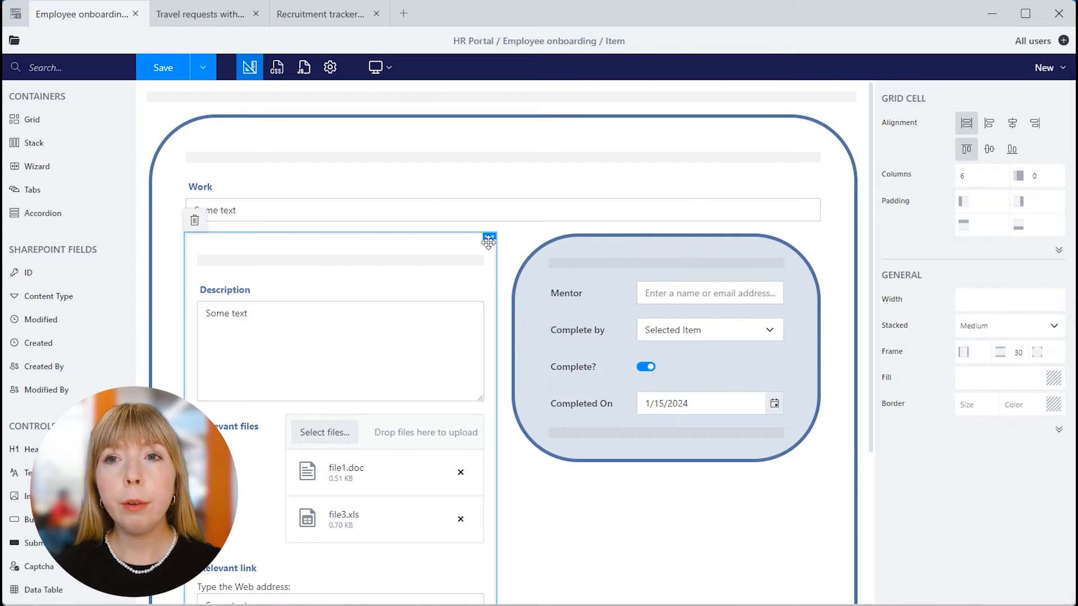
click(606, 256)
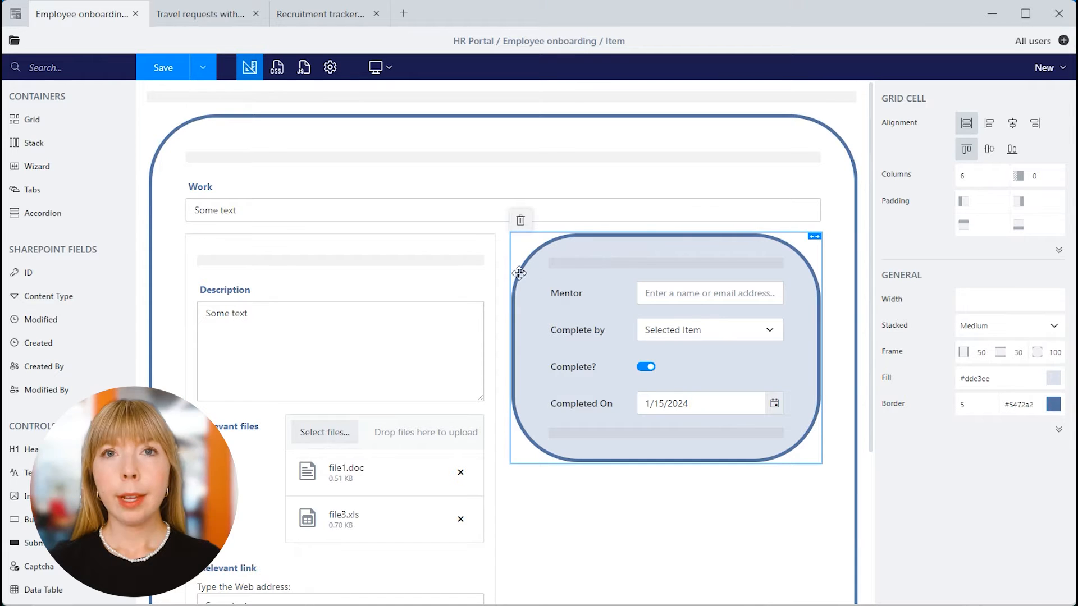
scroll(469, 344, down, 1)
scroll(469, 344, down, 2)
scroll(470, 344, up, 3)
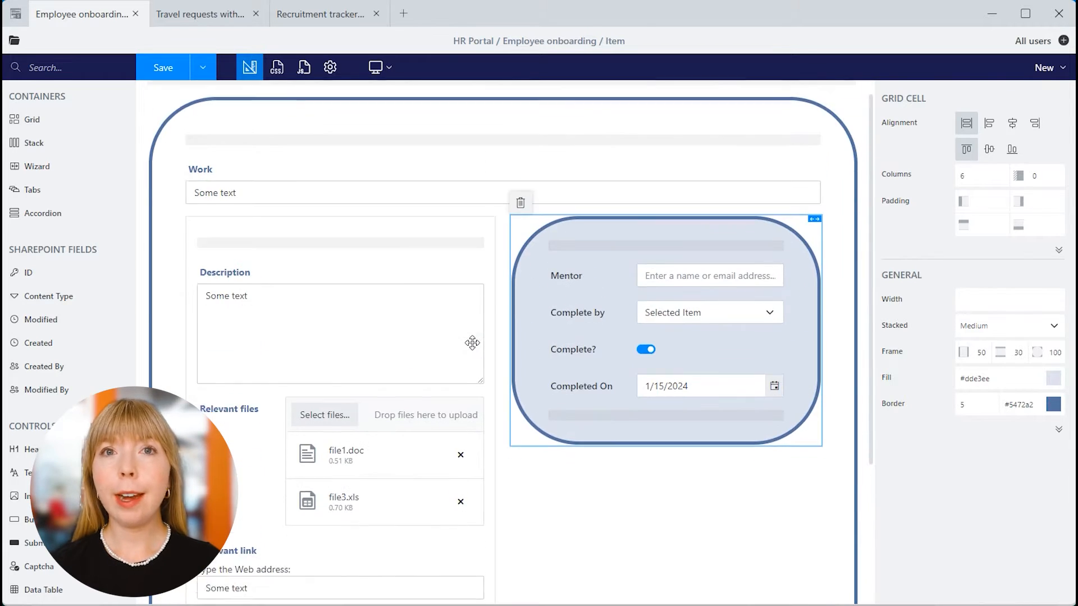
- Try editing the Mentor field's title in place and moving it above the input, and return it beside the input
click(604, 295)
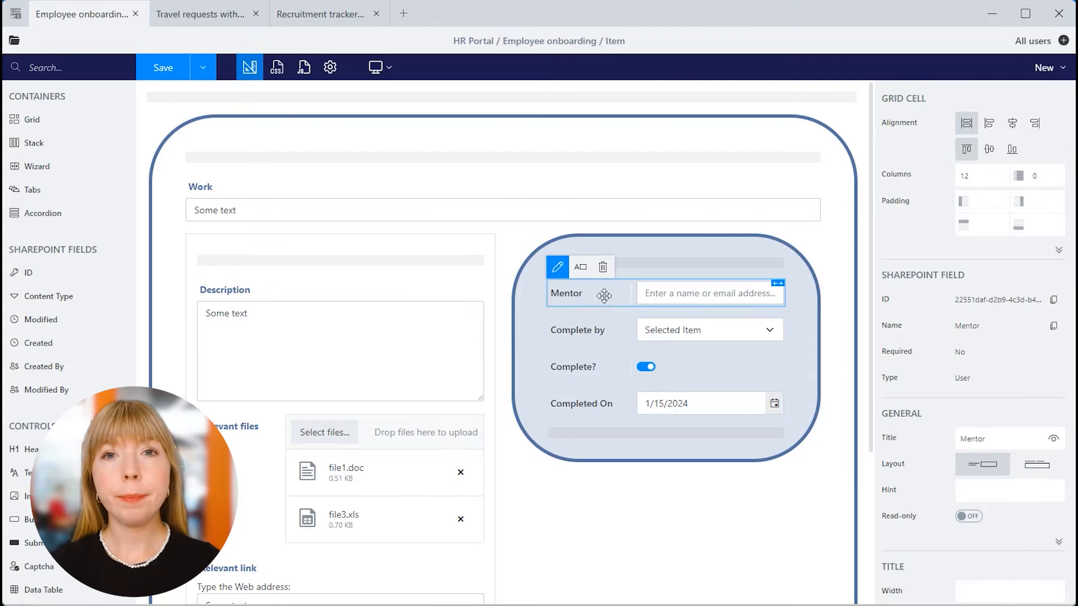
click(556, 274)
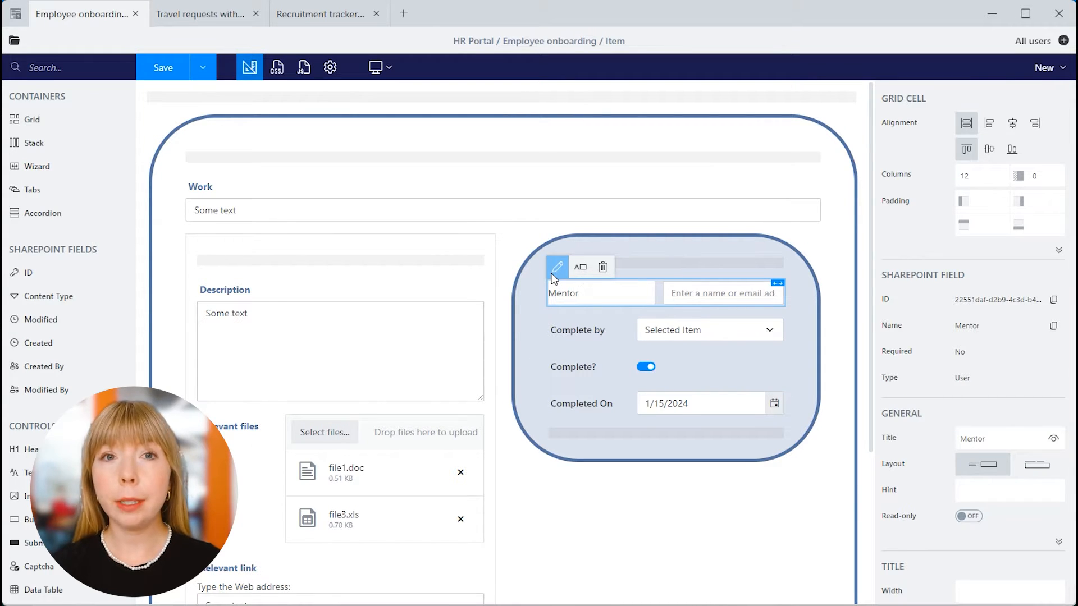
click(580, 268)
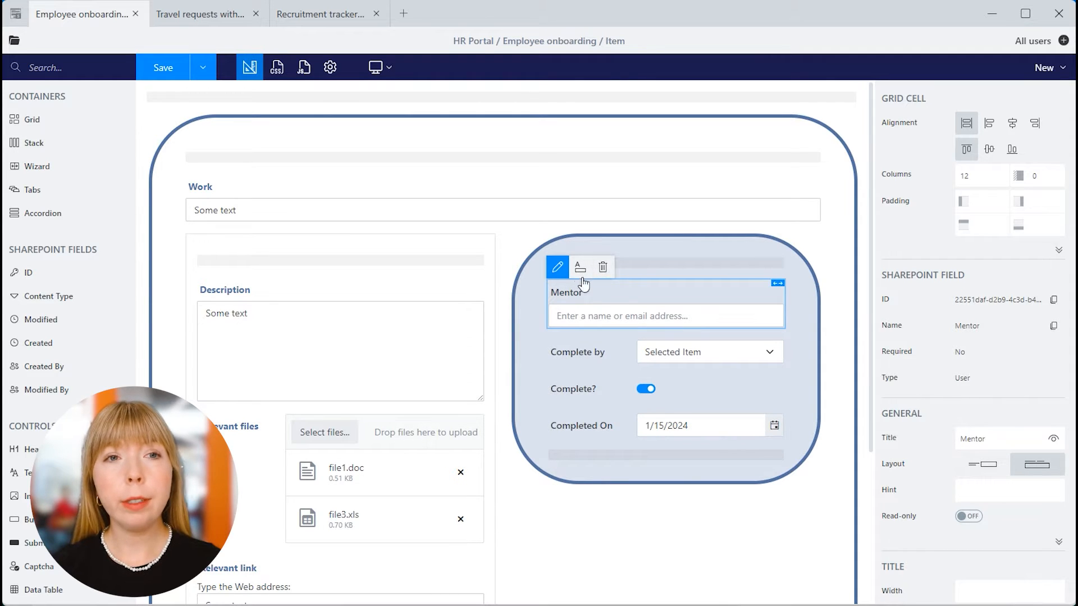
click(580, 268)
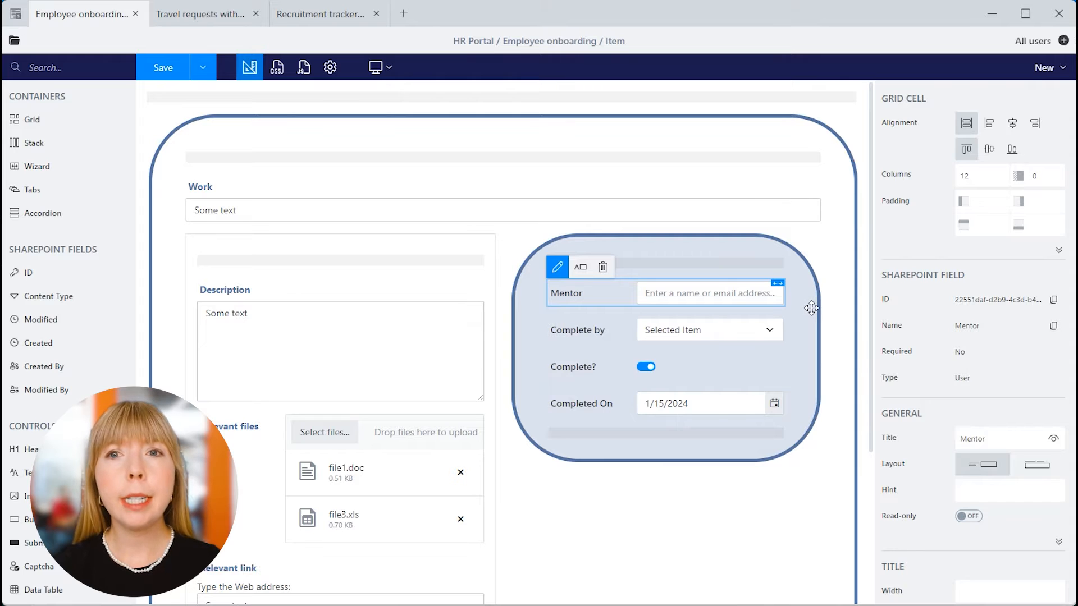
- Try the left, center and right horizontal alignments on the Mentor field's cell, and restore the stretched alignment
click(991, 122)
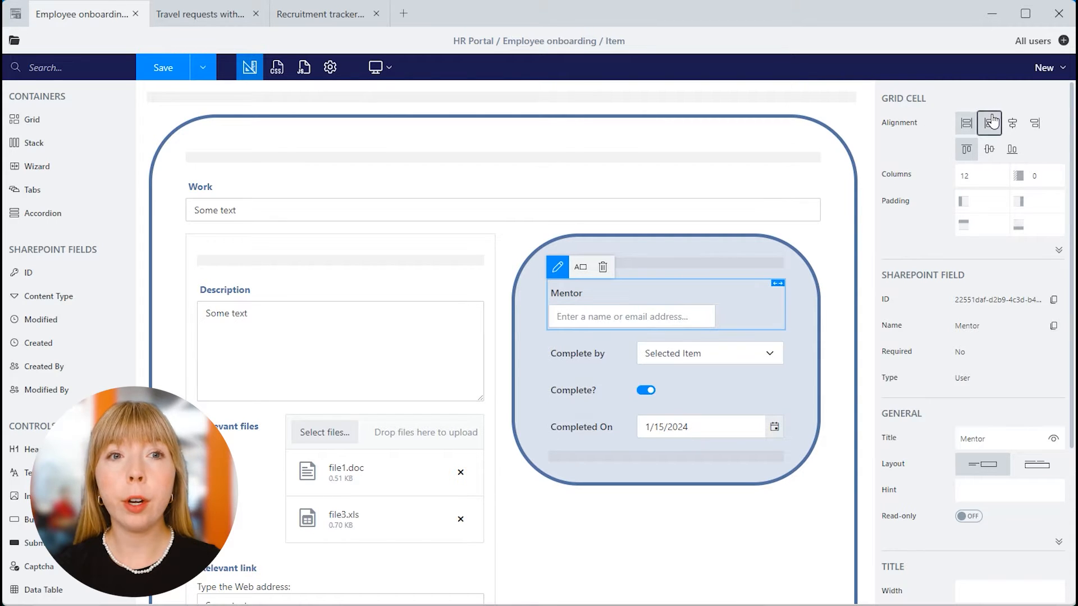
click(1013, 124)
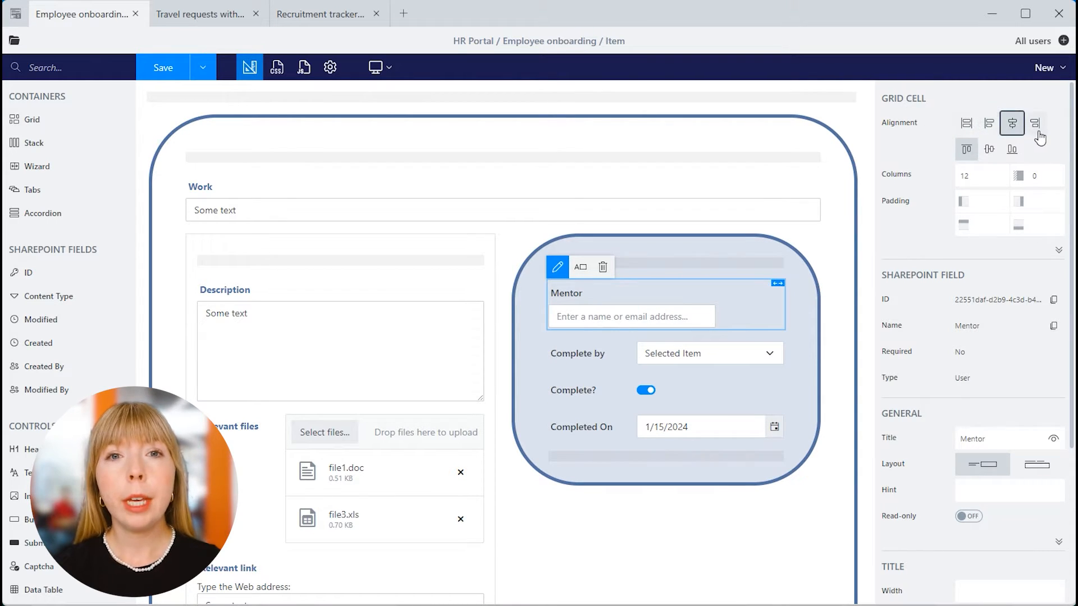
click(1035, 124)
click(968, 124)
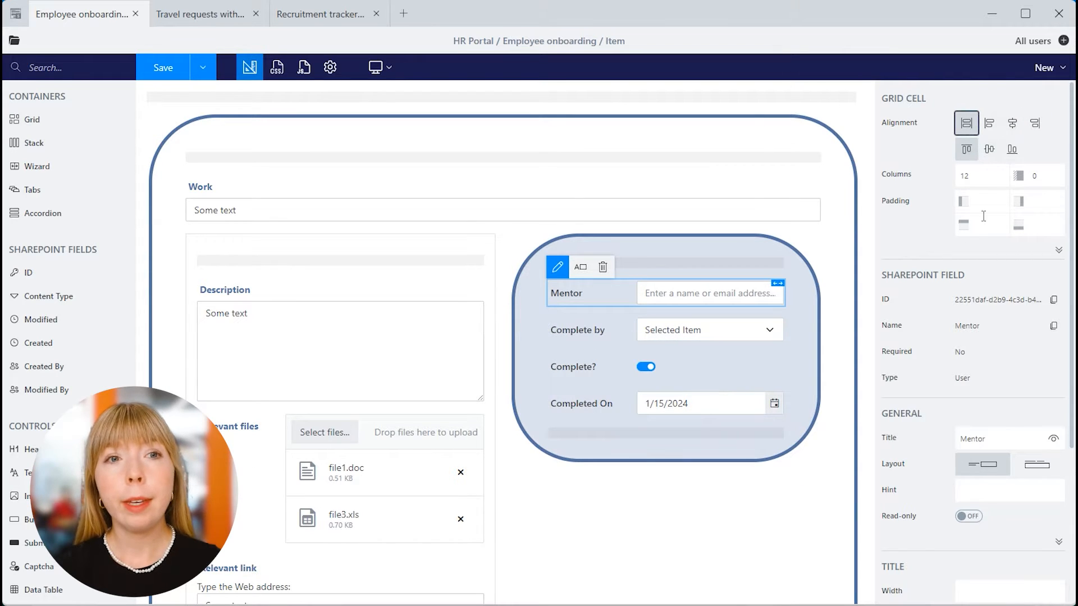
- Try toggling the Mentor field's title visibility and the title-above layout, and restore the visible title beside the input
scroll(976, 377, down, 3)
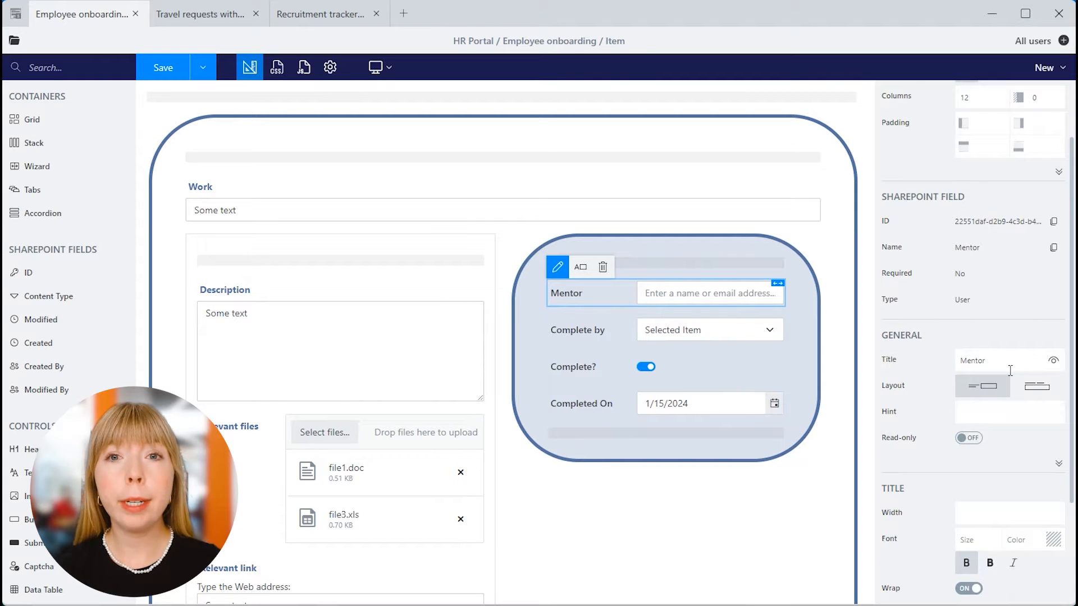
click(1054, 360)
click(1054, 361)
click(1036, 386)
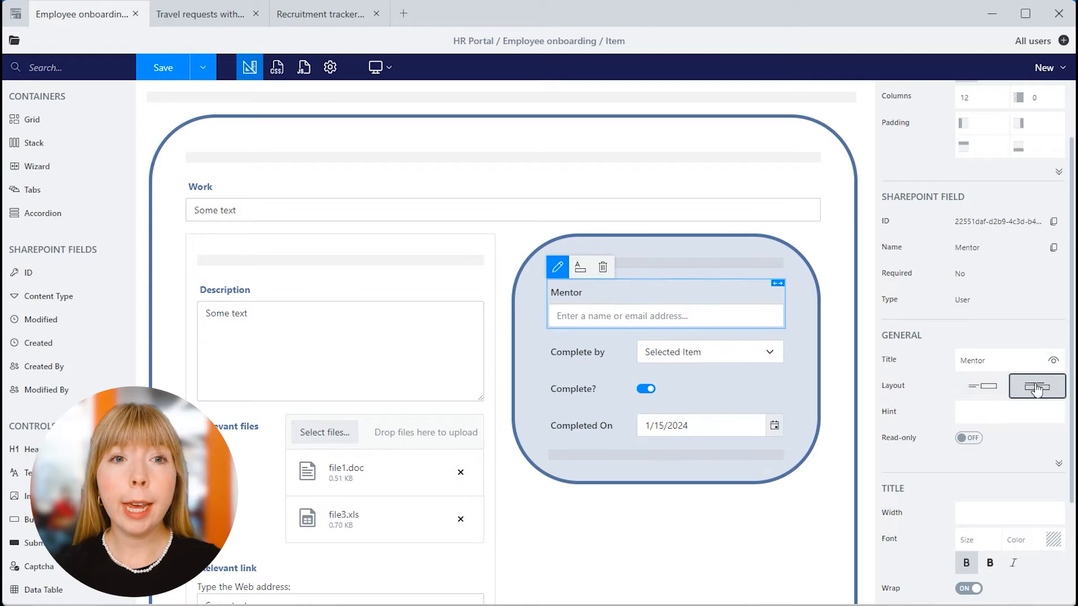
click(983, 386)
- Try the hint text "Mentor" and the read-only option on the Mentor field, and revert both
click(984, 405)
text(Mentor)
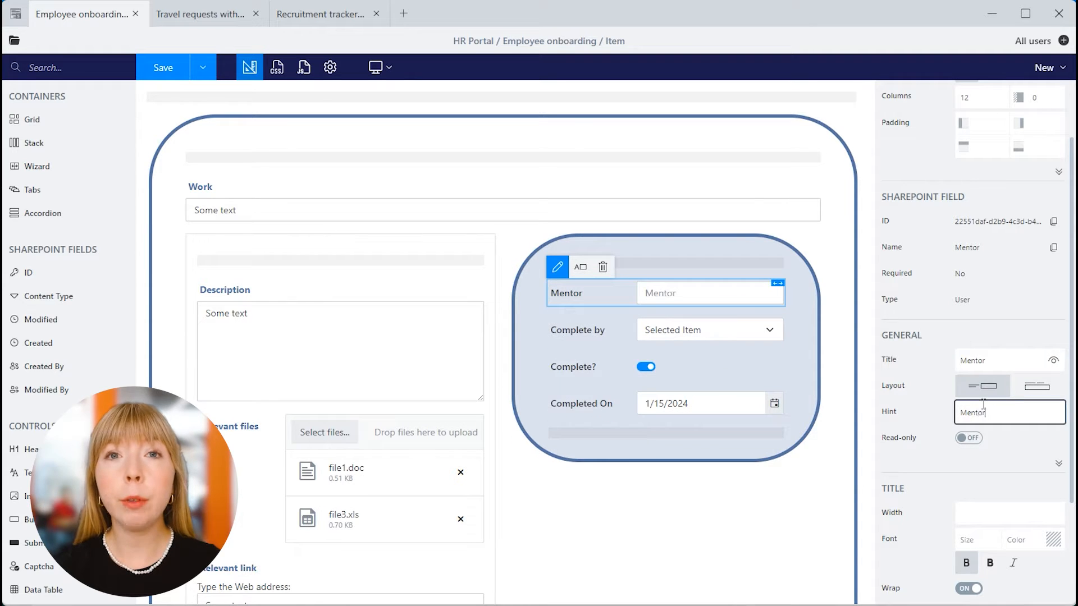
key(ctrl+a)
key(BackSpace)
click(968, 438)
click(968, 438)
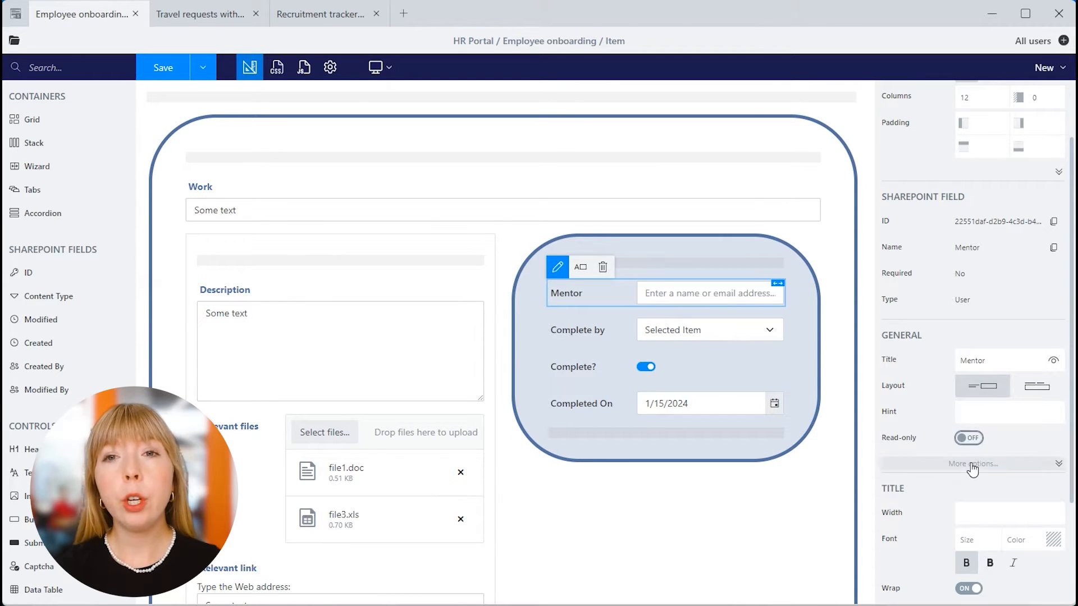
- Expand the Mentor field's general options, try title font size 20 and clear it, and view the title's color choices
click(973, 465)
scroll(1009, 505, down, 3)
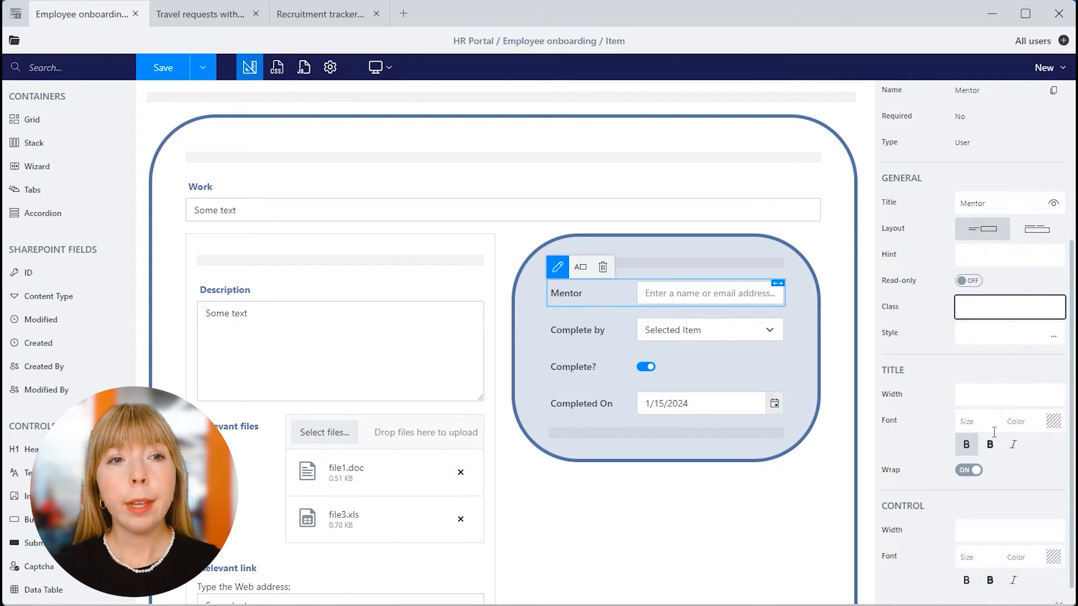
click(976, 422)
text(20)
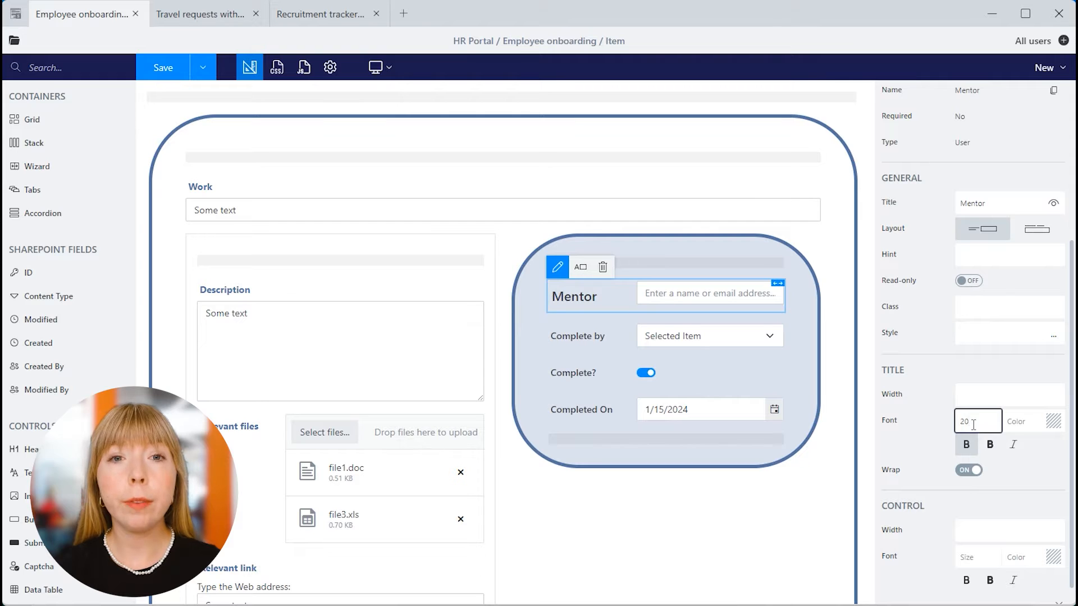
key(BackSpace)
key(BackSpace)
click(1033, 417)
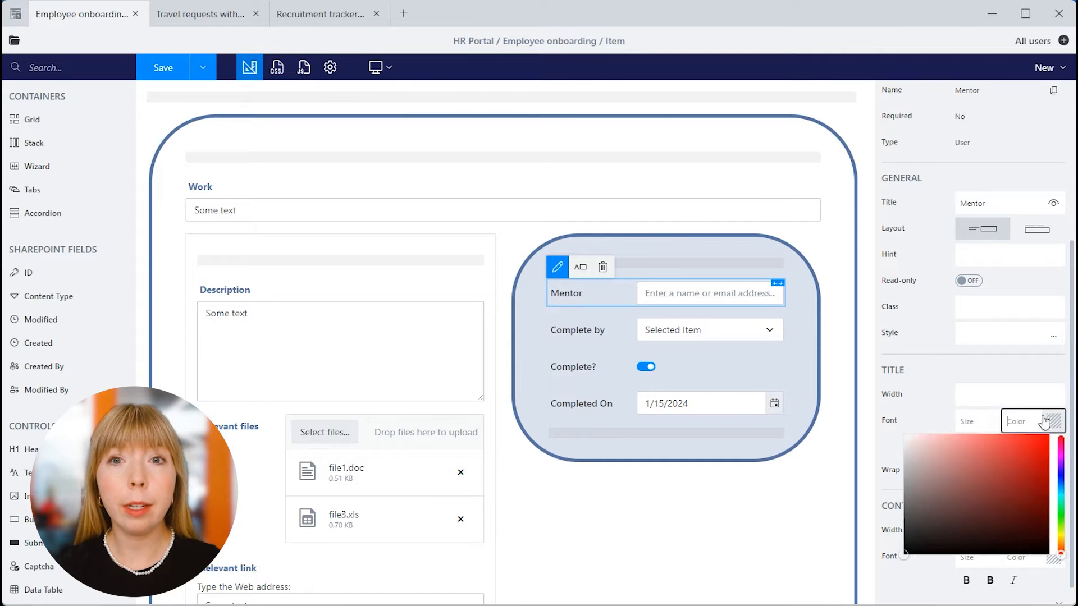
click(942, 415)
- Try the bold and italic styles on the Mentor title, and return it to its semi-bold weight
click(990, 445)
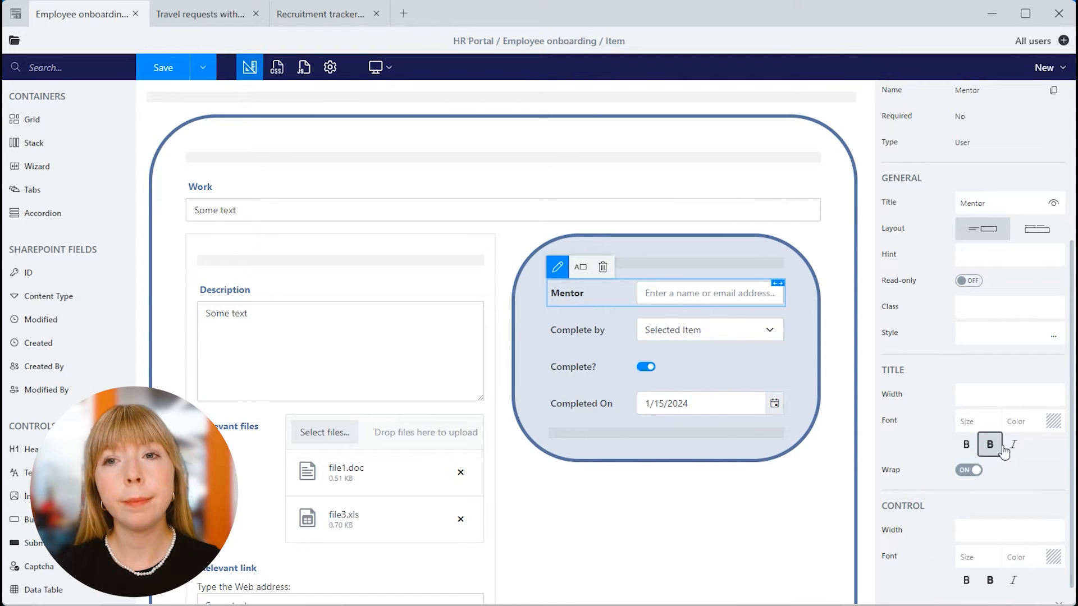
click(1013, 445)
click(991, 447)
click(966, 444)
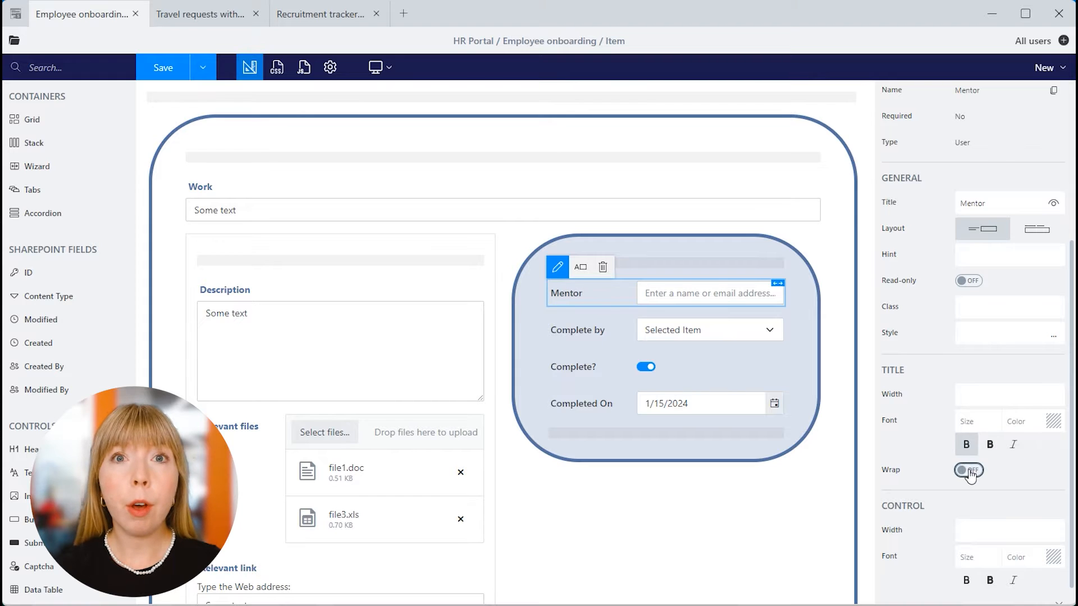
- Reveal the additional Component setting for the Mentor field's control
scroll(964, 474, down, 1)
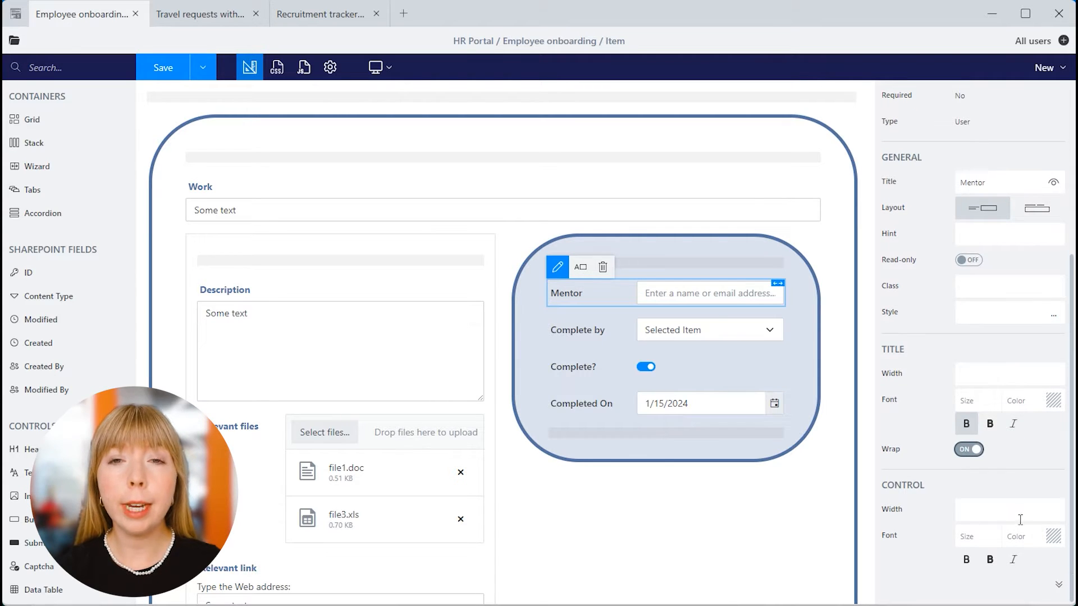
scroll(1039, 557, down, 2)
click(1026, 567)
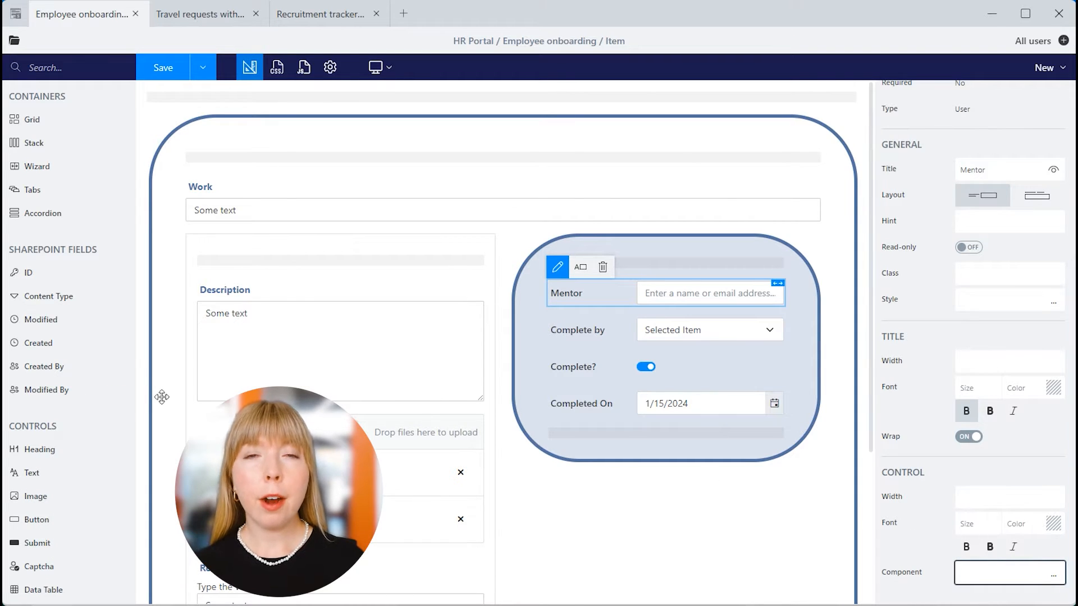
- Add a Heading control above the Work field in the outer grid
scroll(68, 417, down, 1)
scroll(68, 416, down, 1)
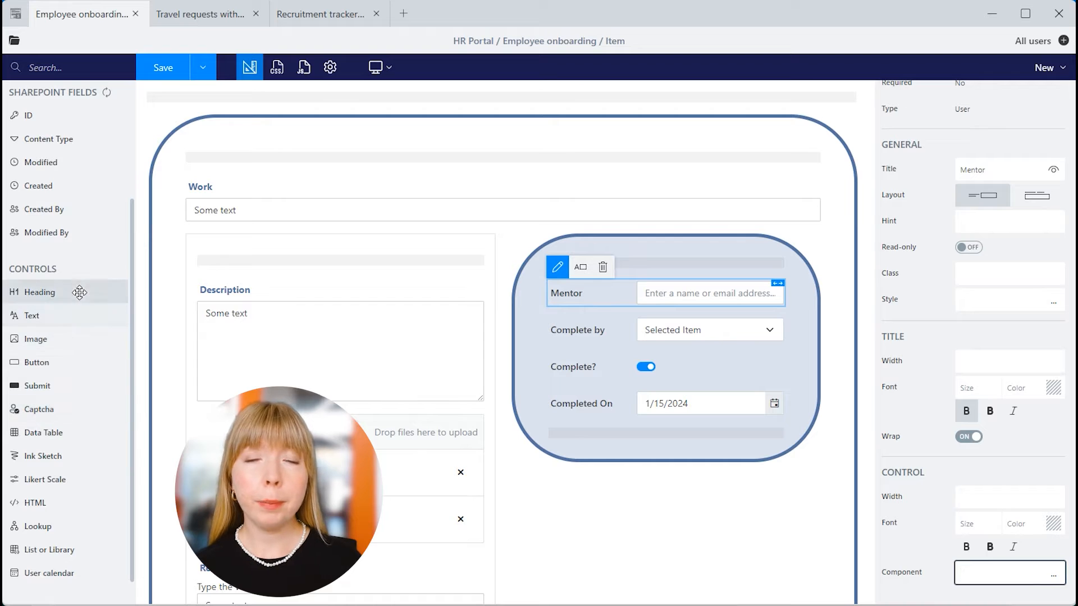
drag(56, 299, 306, 161)
- Change the new heading's text to "Employee Onboarding Form"
click(320, 193)
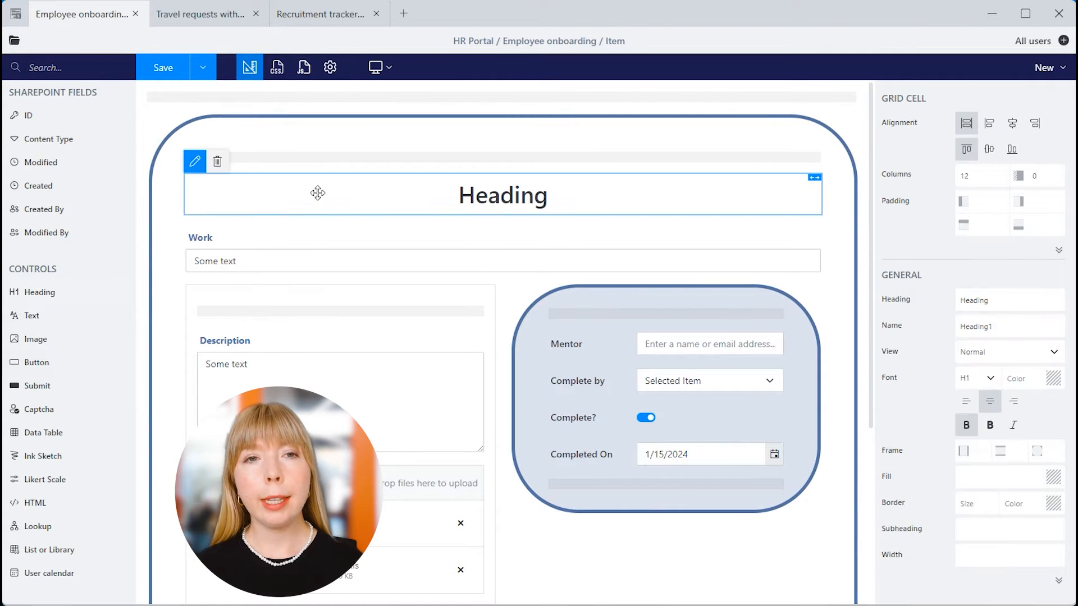
key(ctrl+a)
text(E)
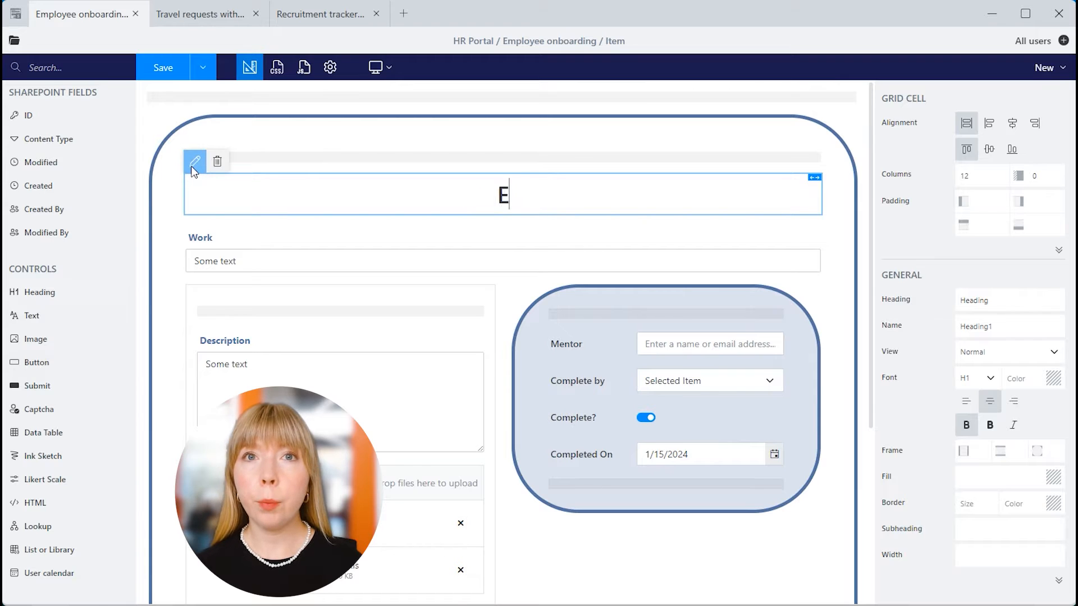
text(mployee Onboarding Form)
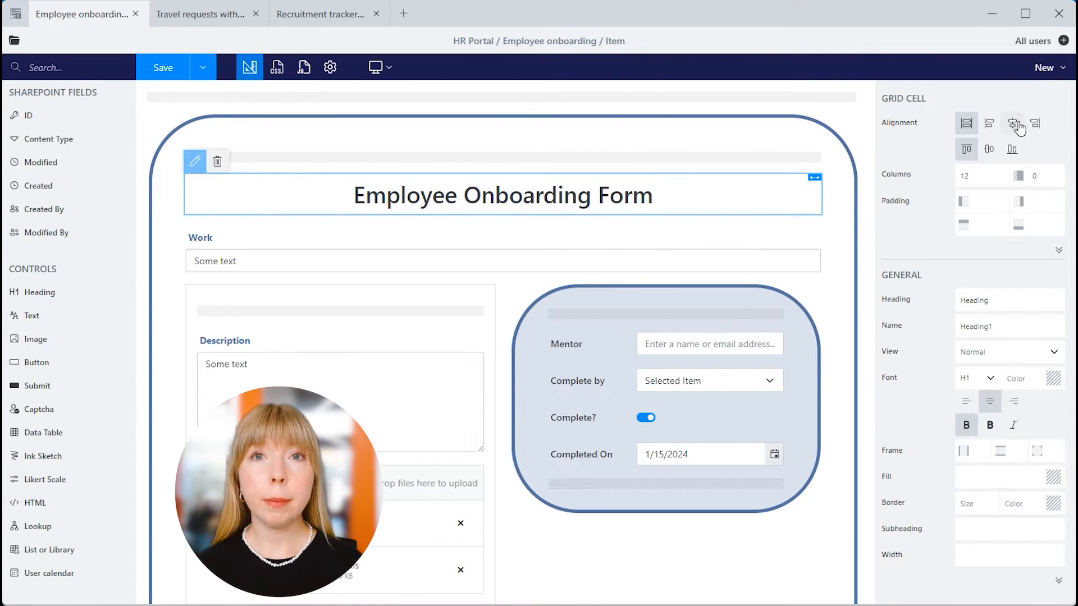
- Try the Line view for the heading, return it to Normal, and keep its font level at H1
click(971, 251)
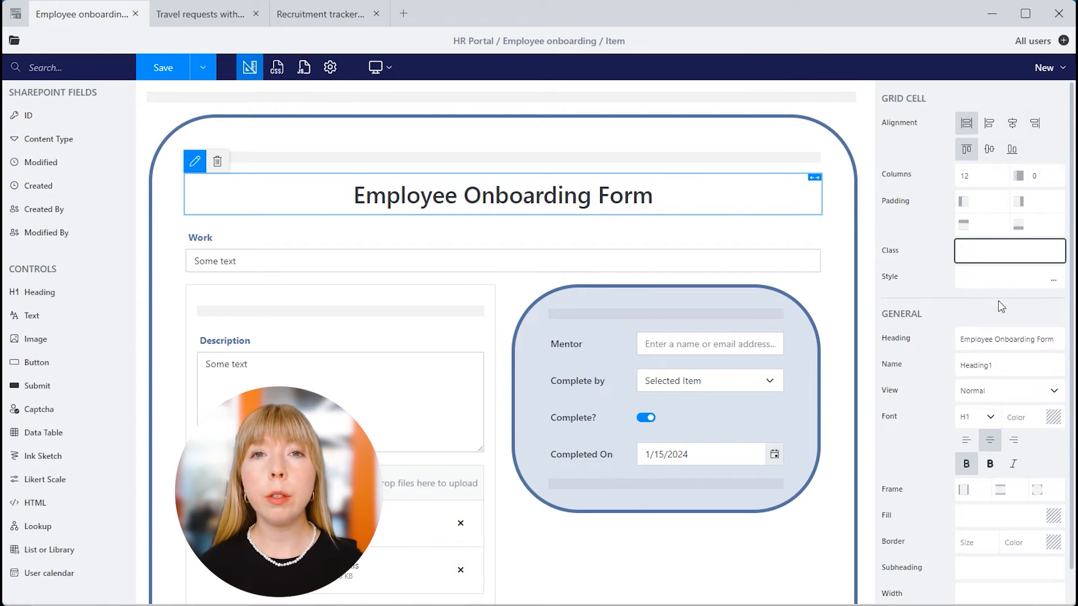
scroll(1001, 306, down, 1)
click(1027, 351)
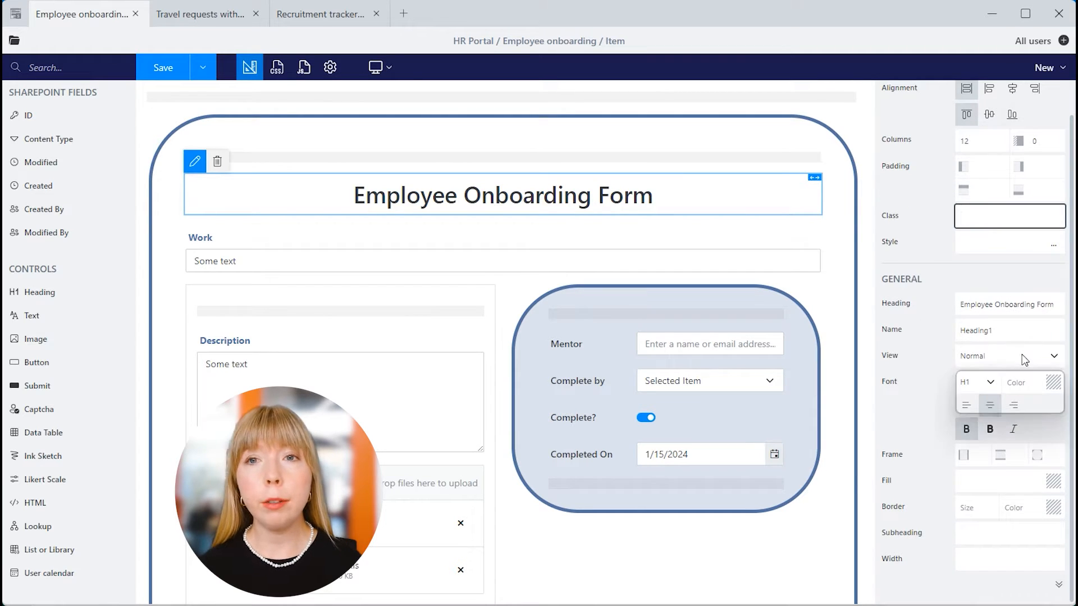
click(982, 394)
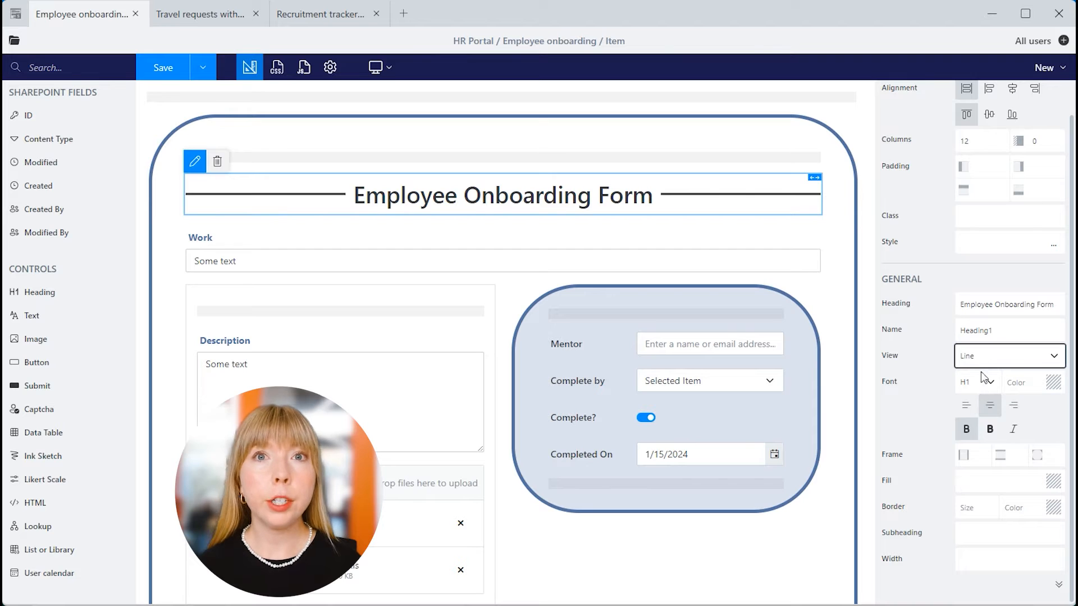
click(985, 359)
click(983, 375)
click(991, 384)
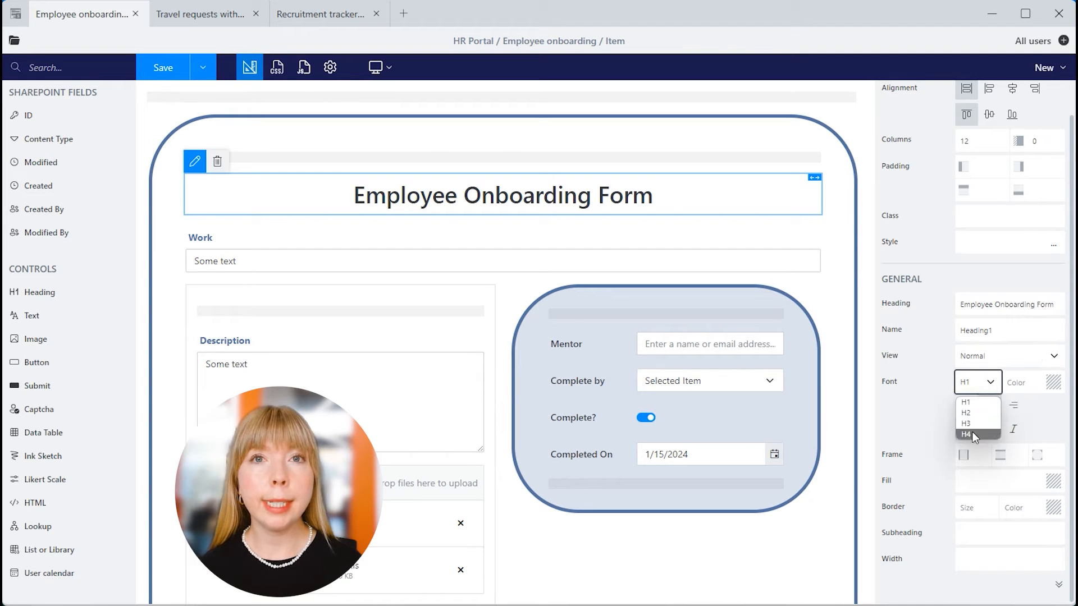
click(965, 402)
- Copy the border color #5472a2 from the grid containing the Mentor field and apply it as the heading's font color
click(818, 336)
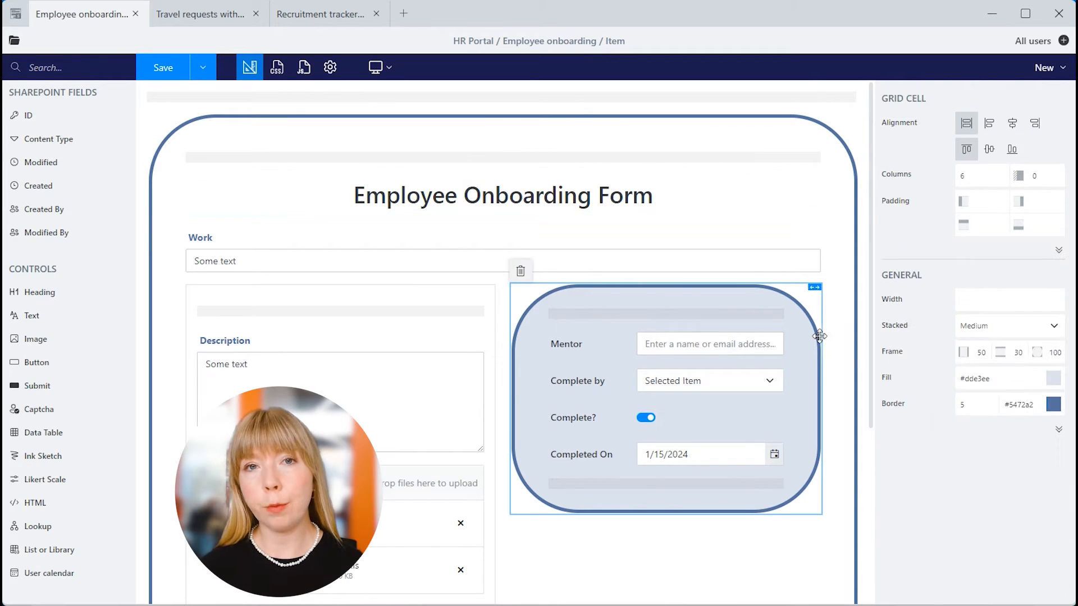
drag(1036, 405, 983, 411)
key(ctrl+c)
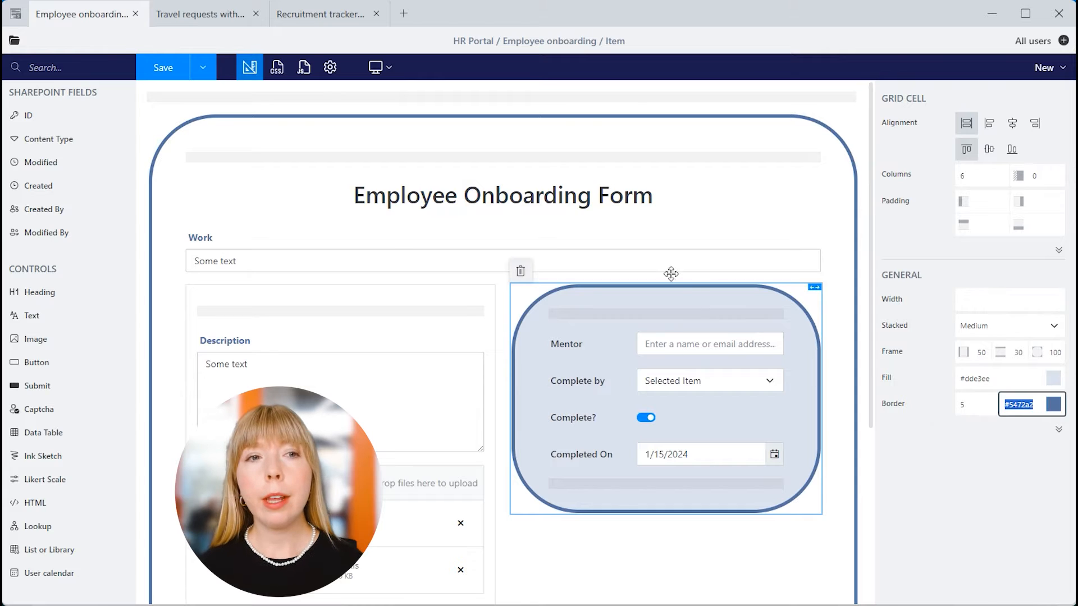
click(629, 201)
click(1012, 377)
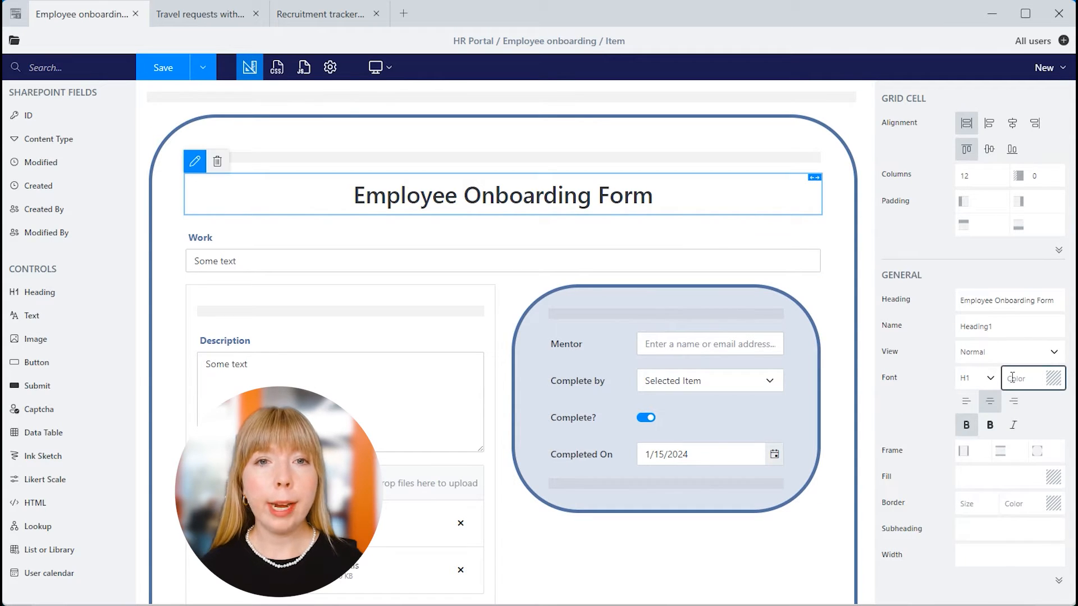
key(ctrl+v)
- Try left and right alignment for the heading text, and return it to centered
click(966, 401)
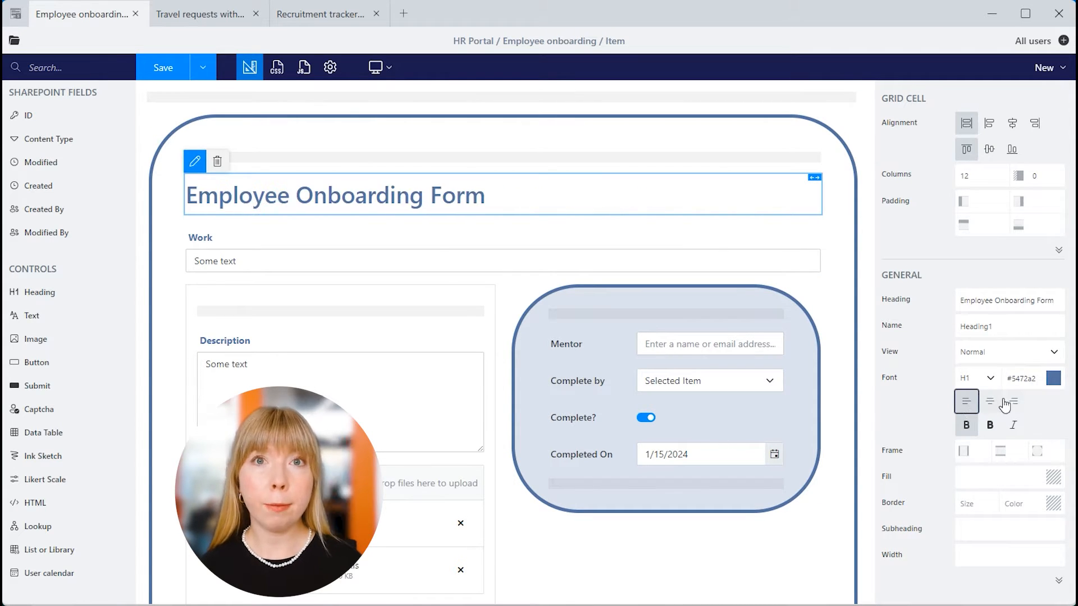
click(990, 401)
click(1013, 402)
click(989, 401)
- Make the heading bold without italics, and reveal its additional general settings for class and style
click(989, 425)
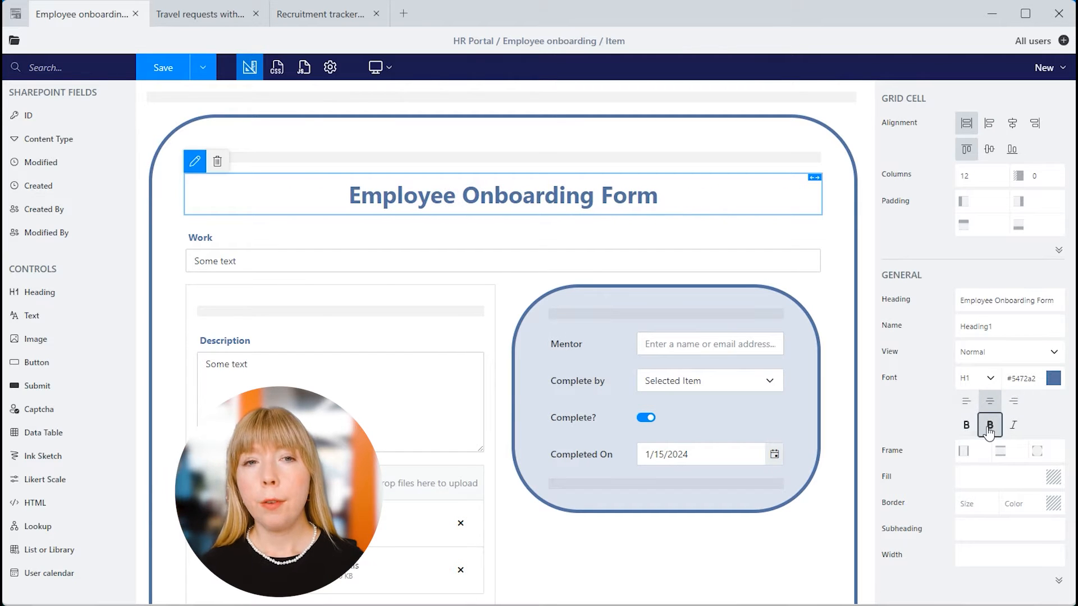
click(1013, 425)
click(1013, 425)
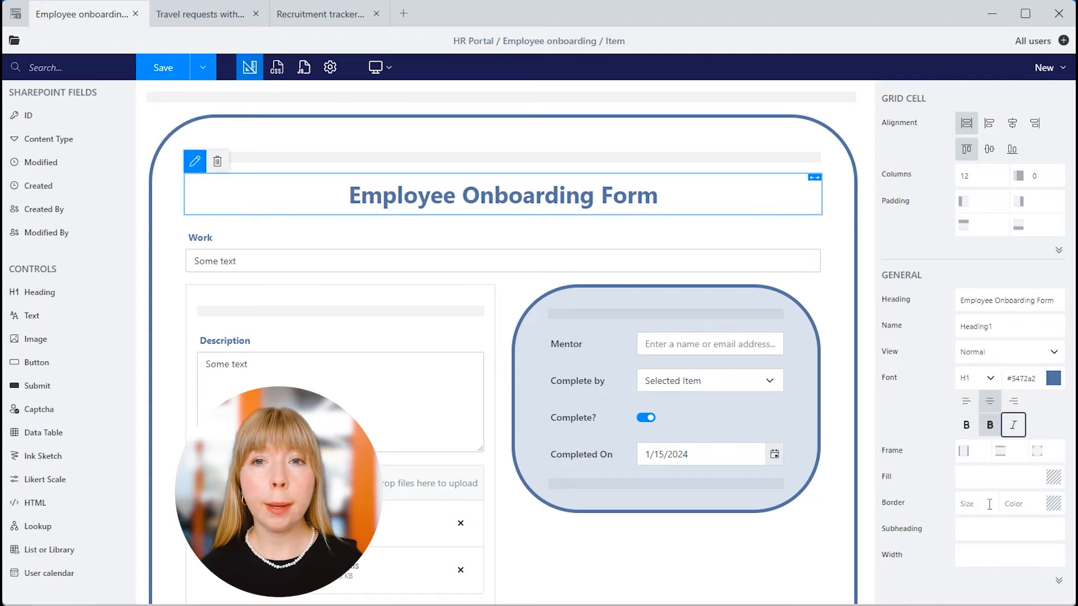
scroll(1017, 584, down, 1)
click(1017, 554)
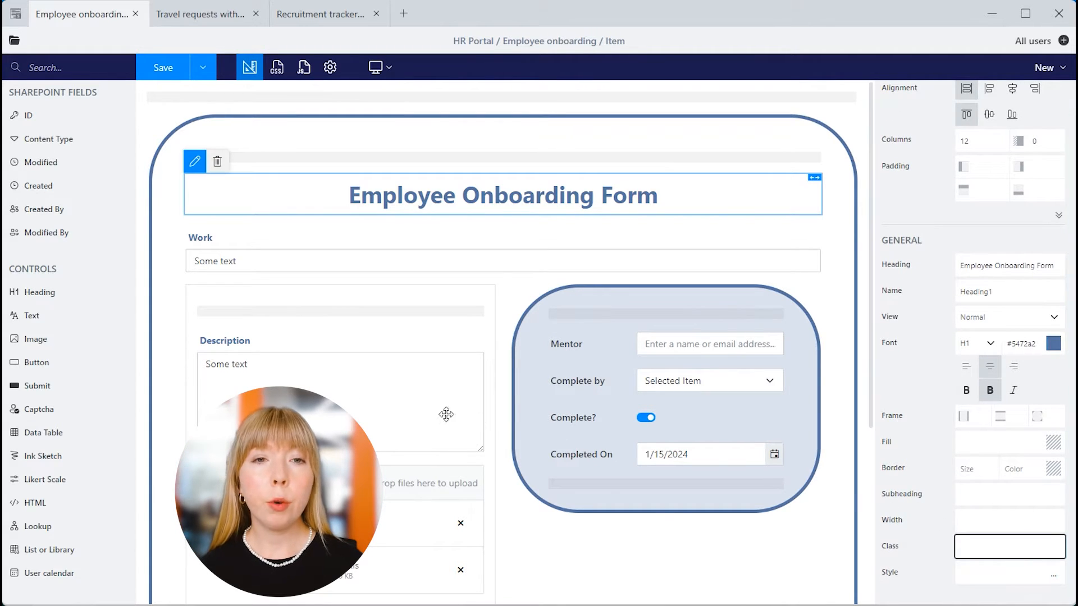
- Try an Image control above the heading, look through its grid cell and general settings, and delete it
drag(35, 339, 264, 156)
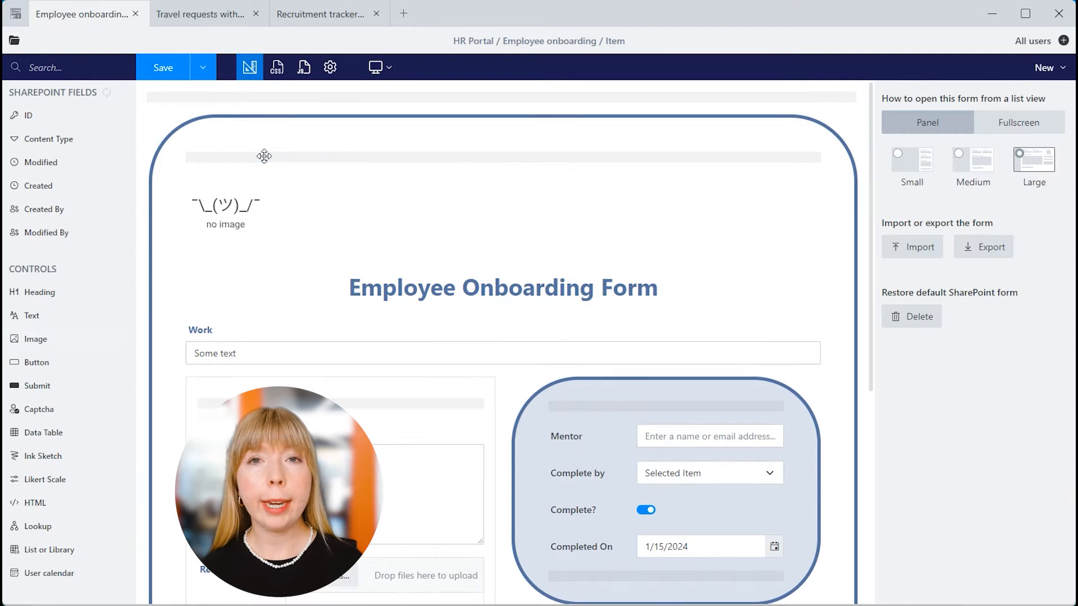
click(263, 195)
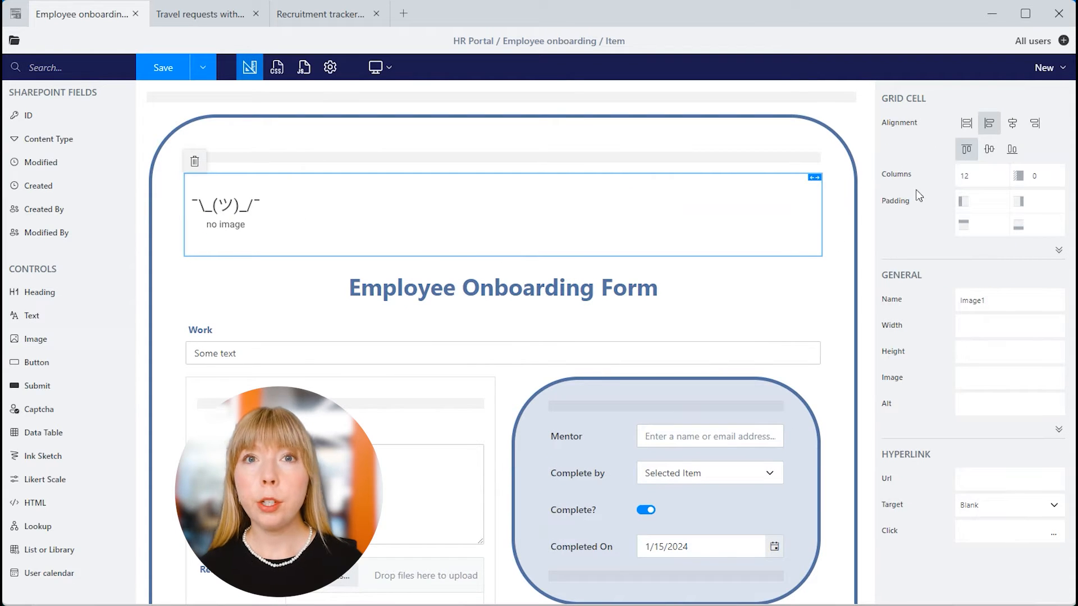
click(1059, 248)
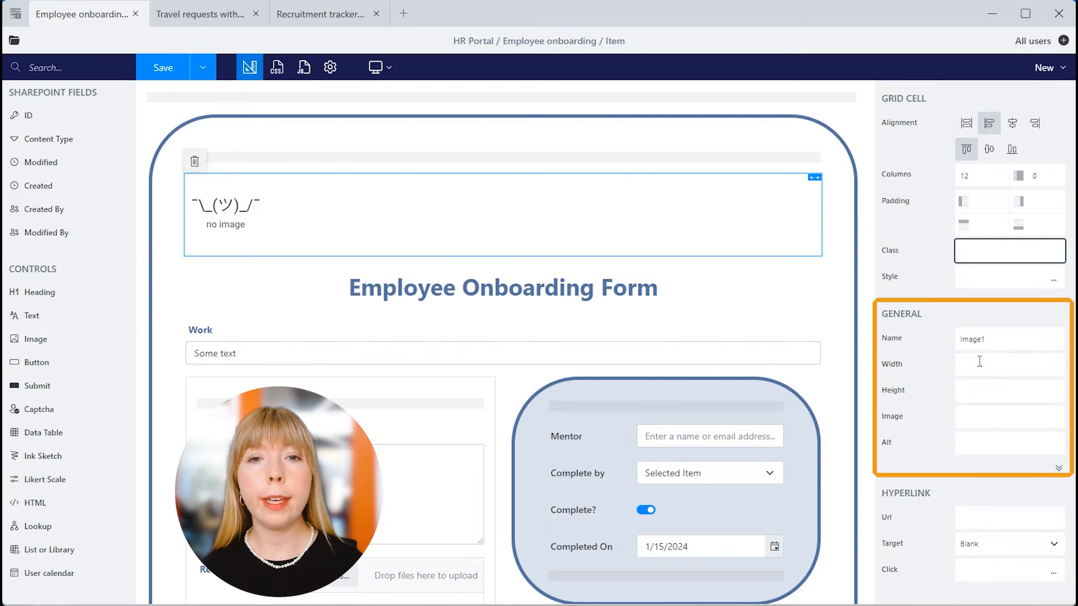
click(982, 418)
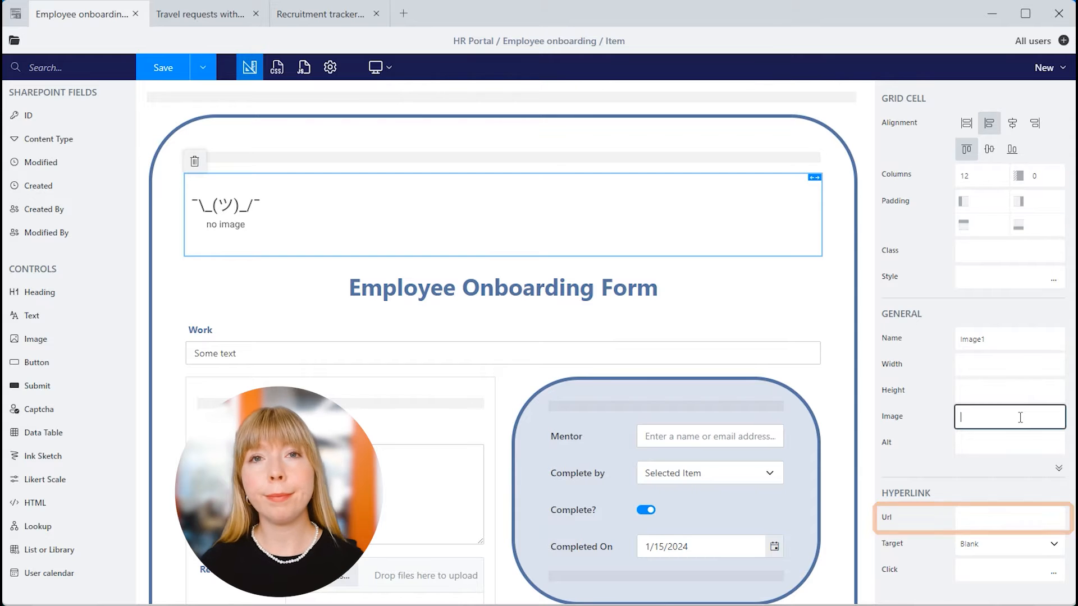
click(195, 164)
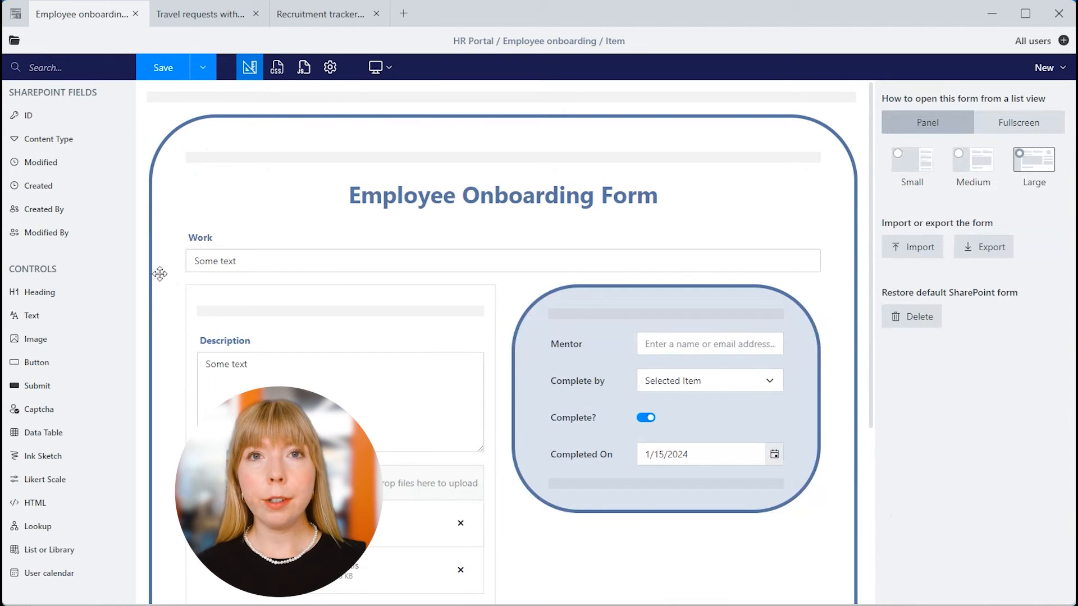
- Add an Ink Sketch control below the Completed On field and place its title above the sketch area
mouse_move(65, 459)
mouse_down()
mouse_move(608, 503)
mouse_move(621, 485)
mouse_up()
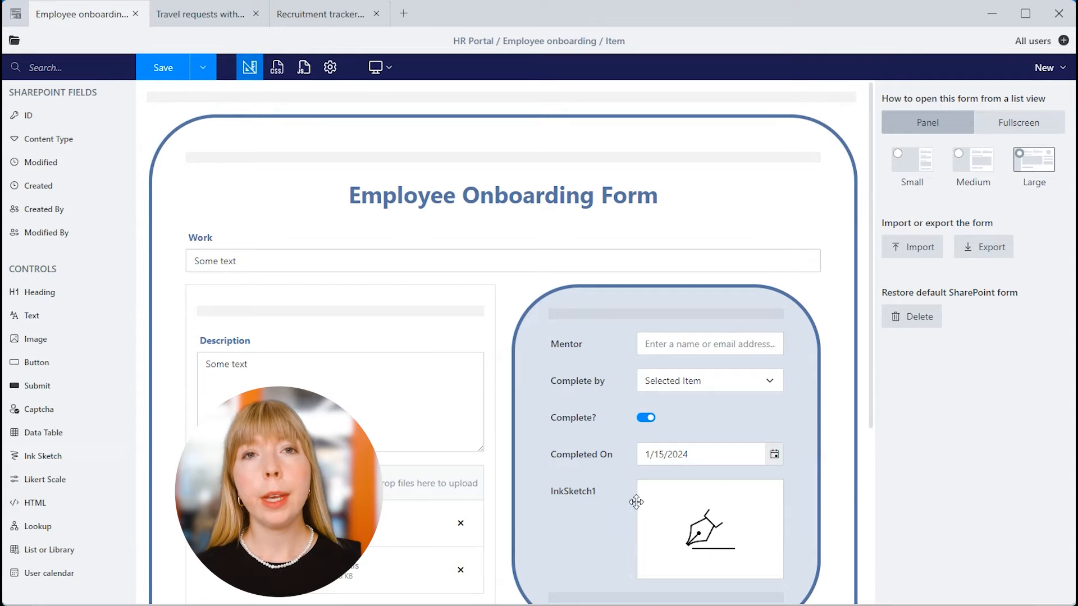
click(609, 497)
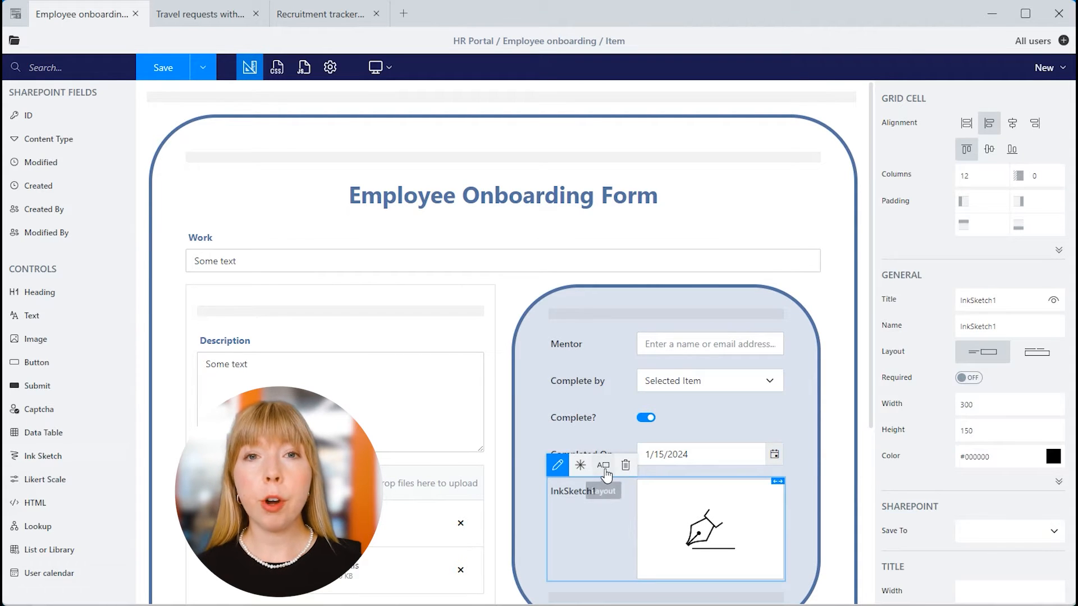
click(604, 474)
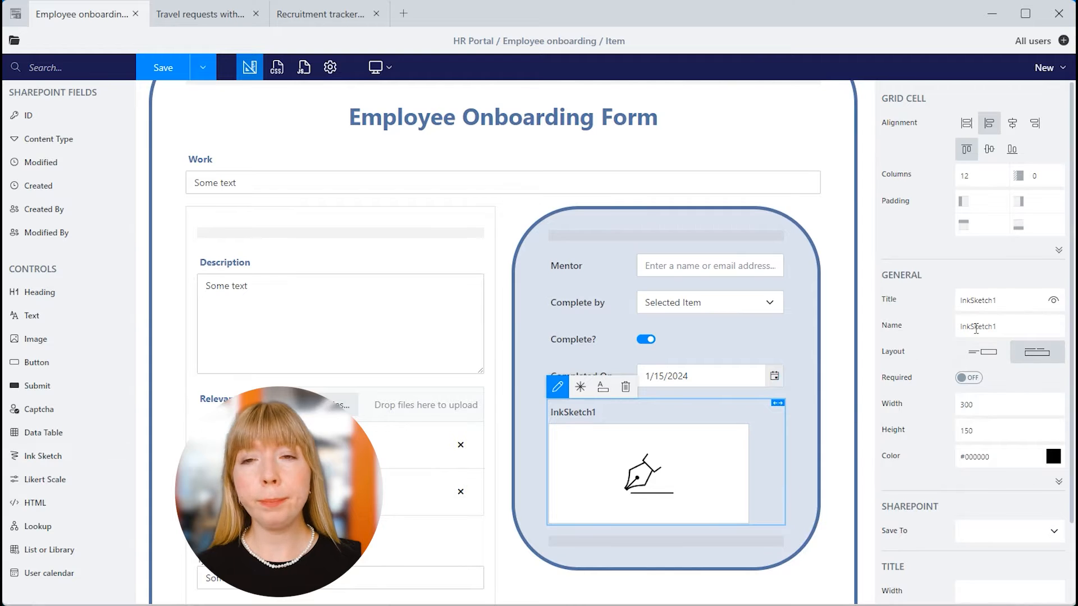
- Set the ink sketch's title to "Mentor's Signature"
double_click(1010, 306)
text(Ment)
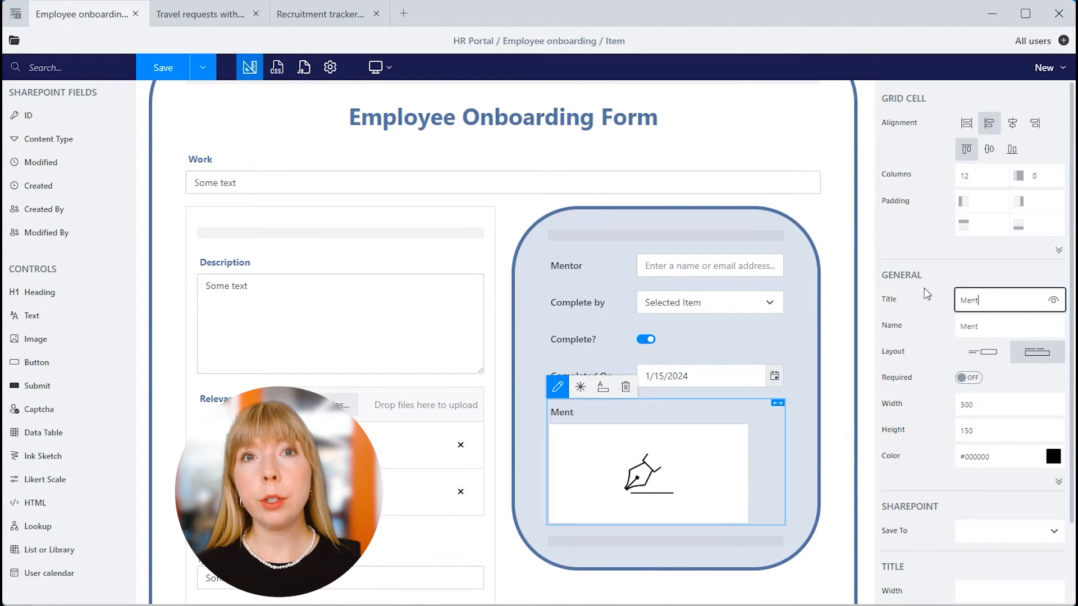
text(or's Signature)
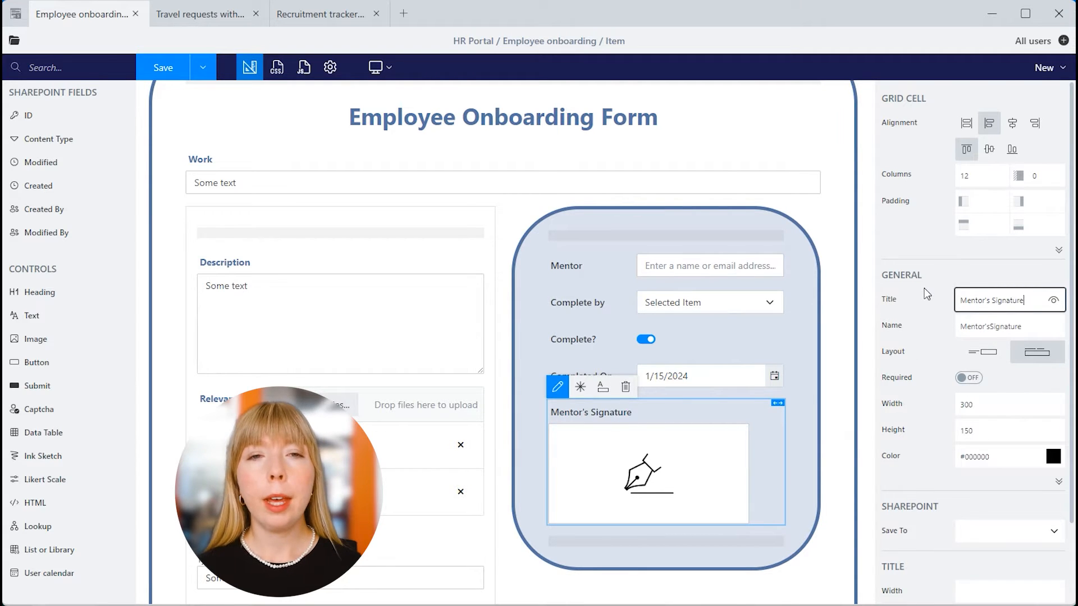
- Try making the Mentor's Signature control required, and leave the requirement off
click(967, 379)
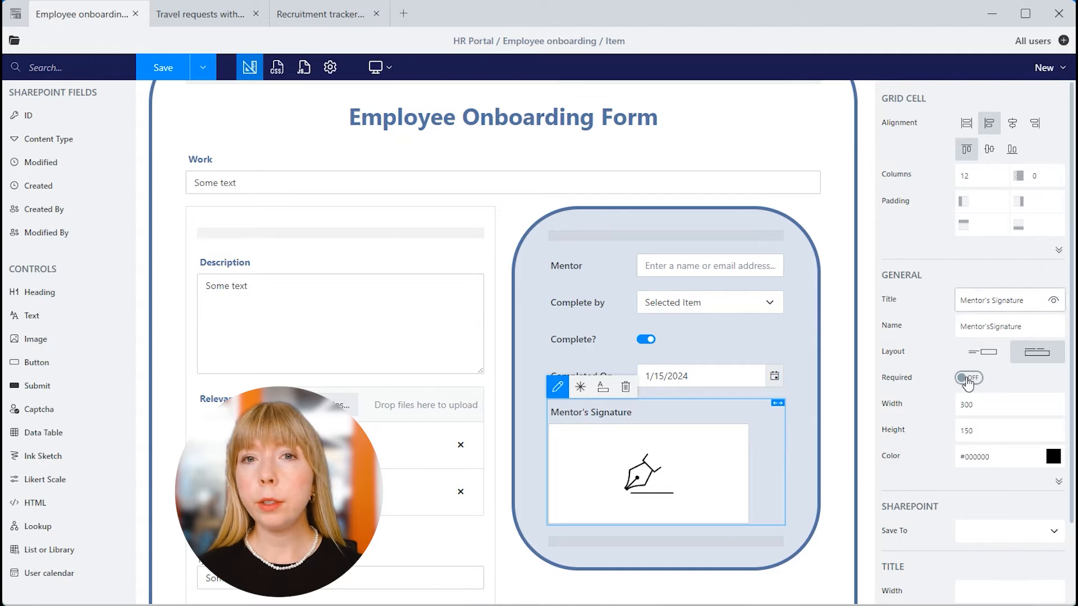
click(966, 379)
click(969, 379)
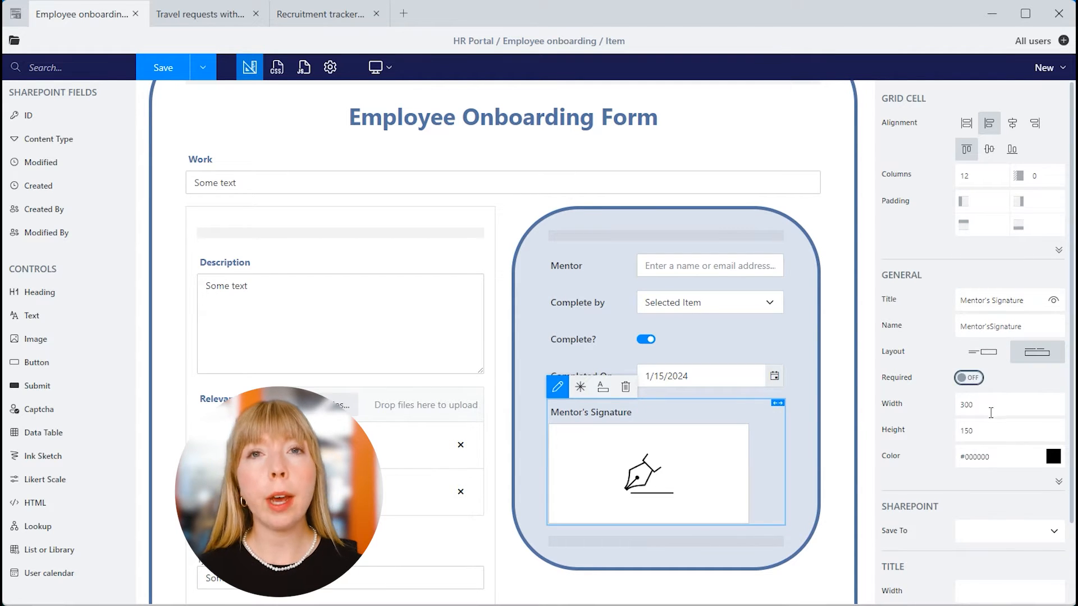
- Set the Mentor's Signature control's width to 260 and height to 130
double_click(980, 403)
key(BackSpace)
text(260)
key(Tab)
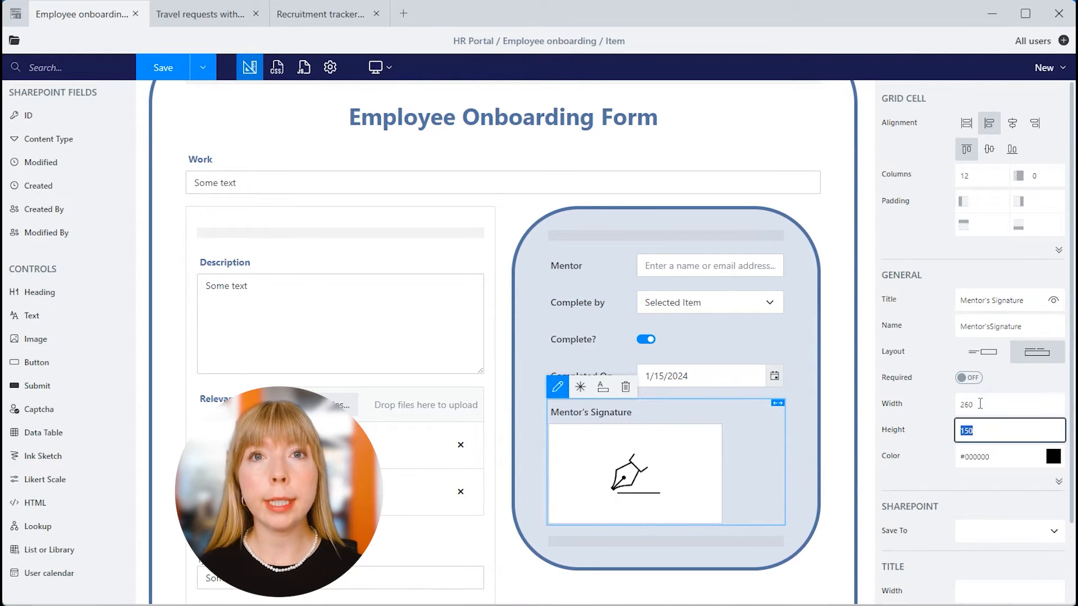
text(130)
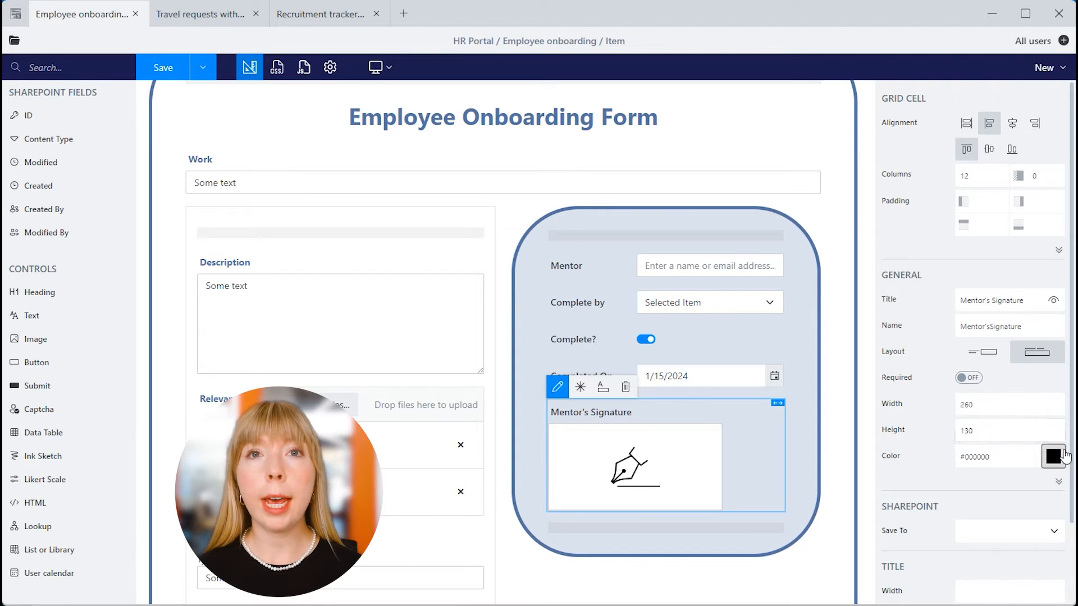
- Try the red ink color #d71313 for the Mentor's Signature control, and clear the color value
click(1053, 456)
click(1036, 488)
key(ctrl+a)
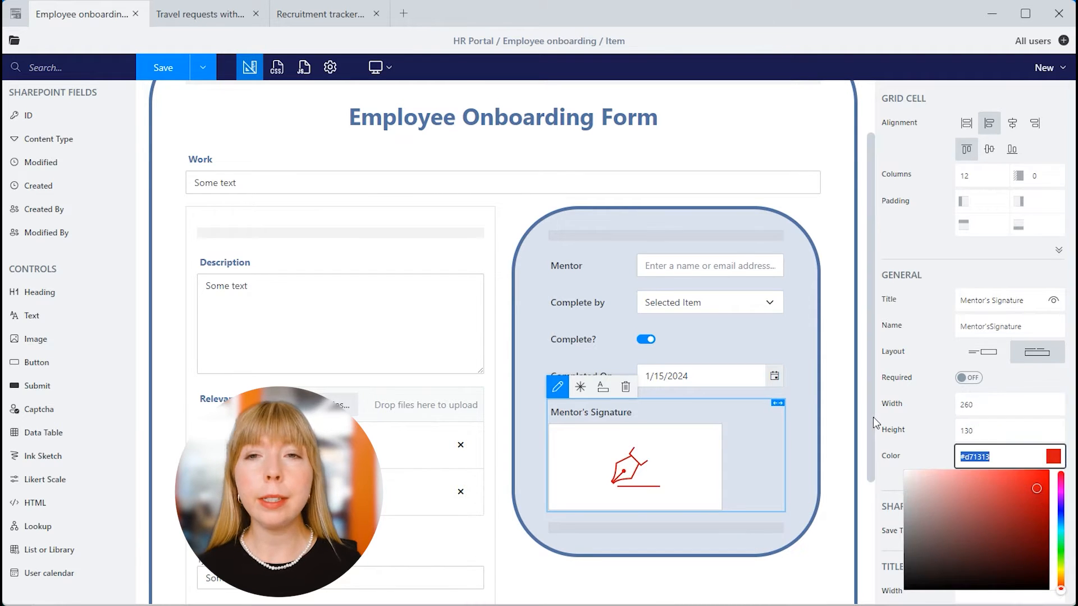
key(BackSpace)
click(938, 444)
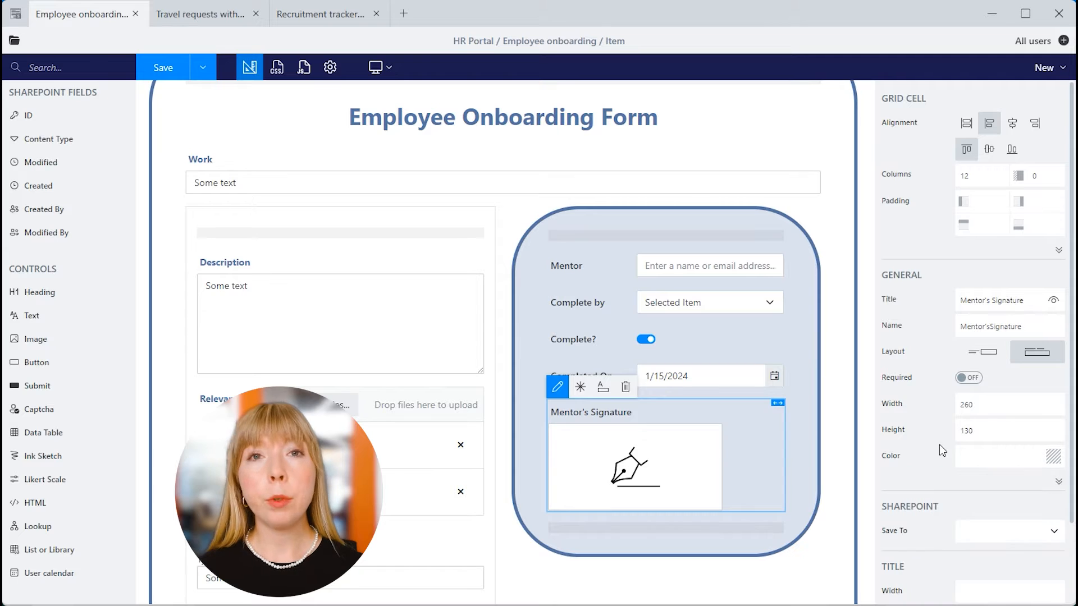
- Save the ink sketch to a new SharePoint field named Signature, added to all content types and the default view
scroll(941, 446, down, 3)
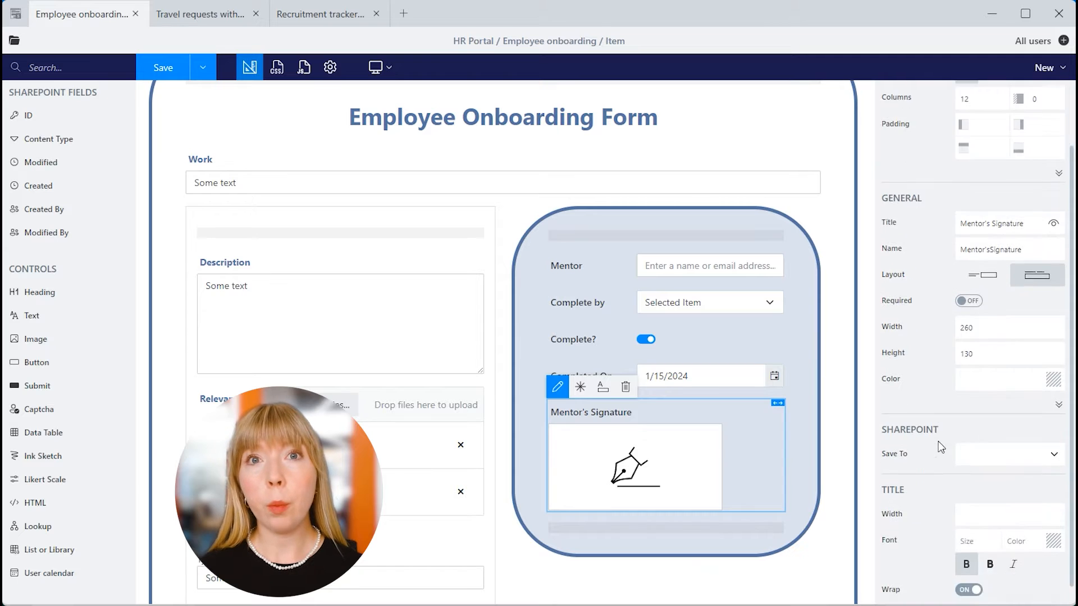
click(988, 446)
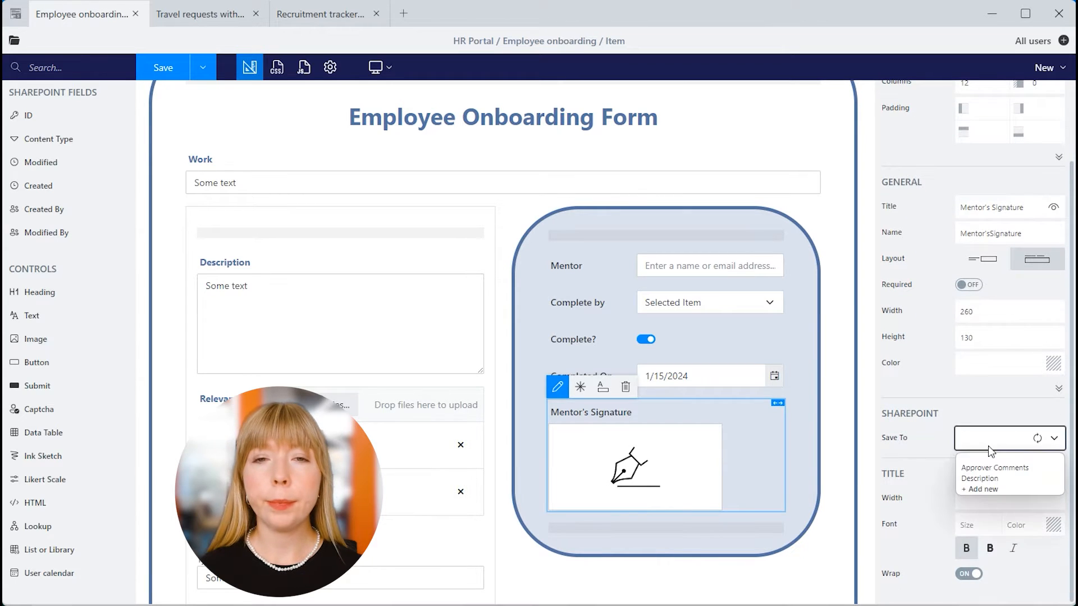
click(1008, 486)
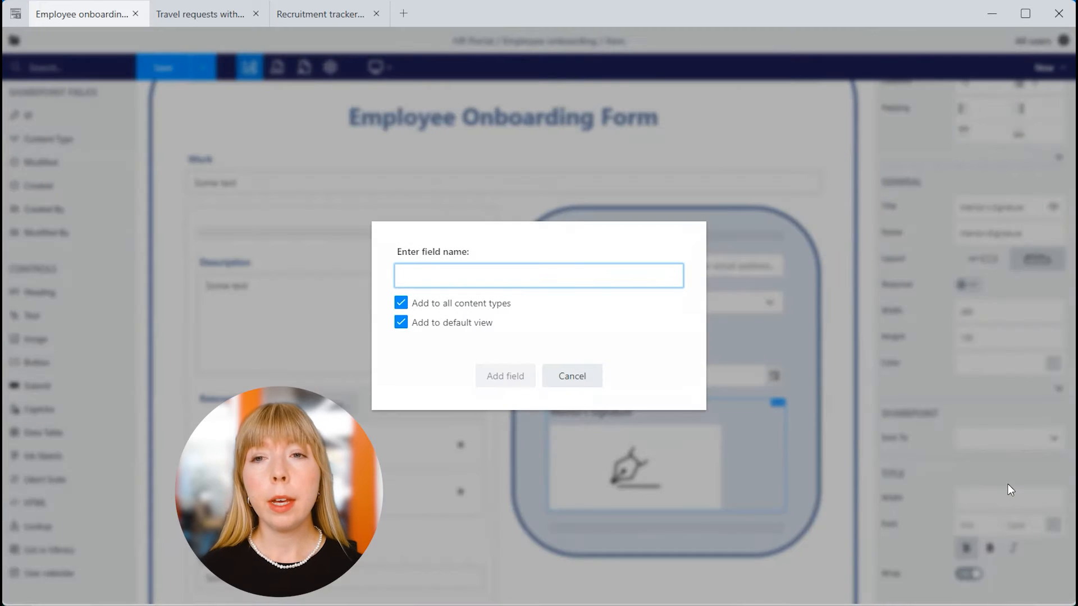
text(Signature)
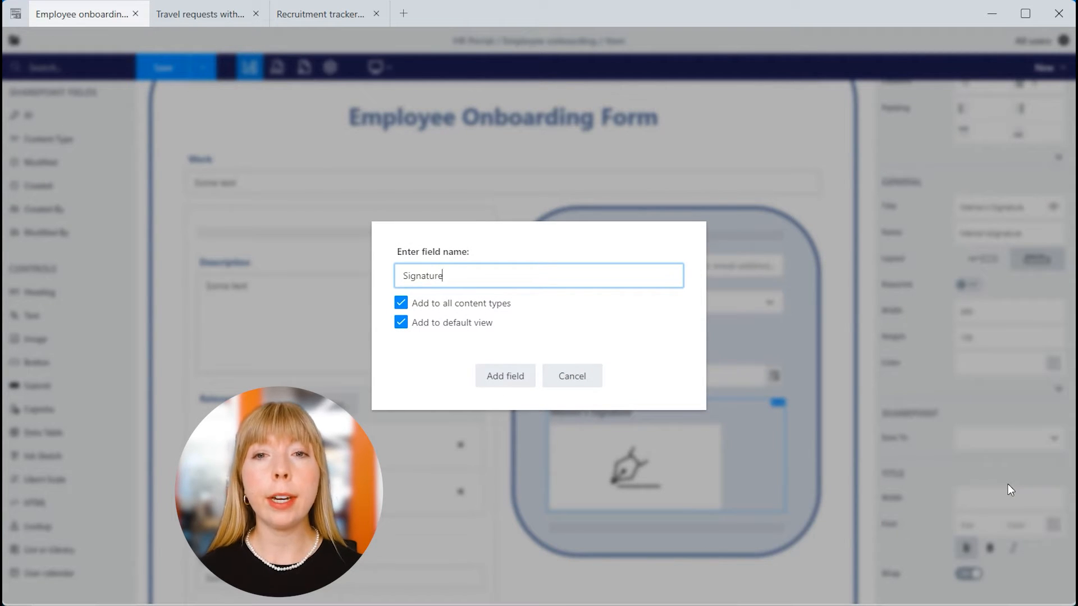
click(486, 380)
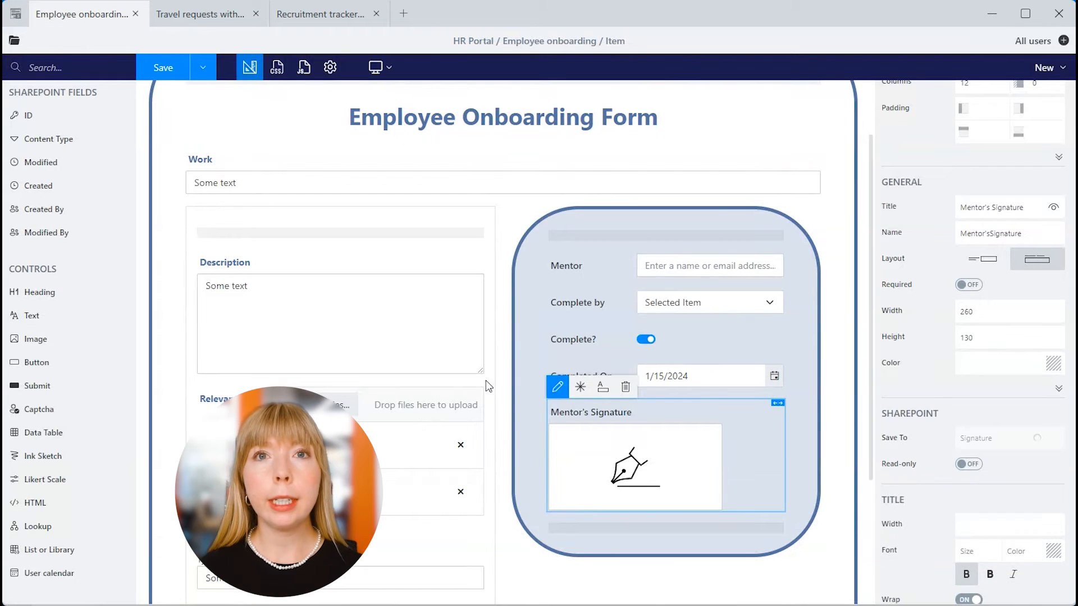
- Try a Text control reading "put your text here" below the Employee Onboarding Form heading, and delete it
scroll(981, 481, down, 1)
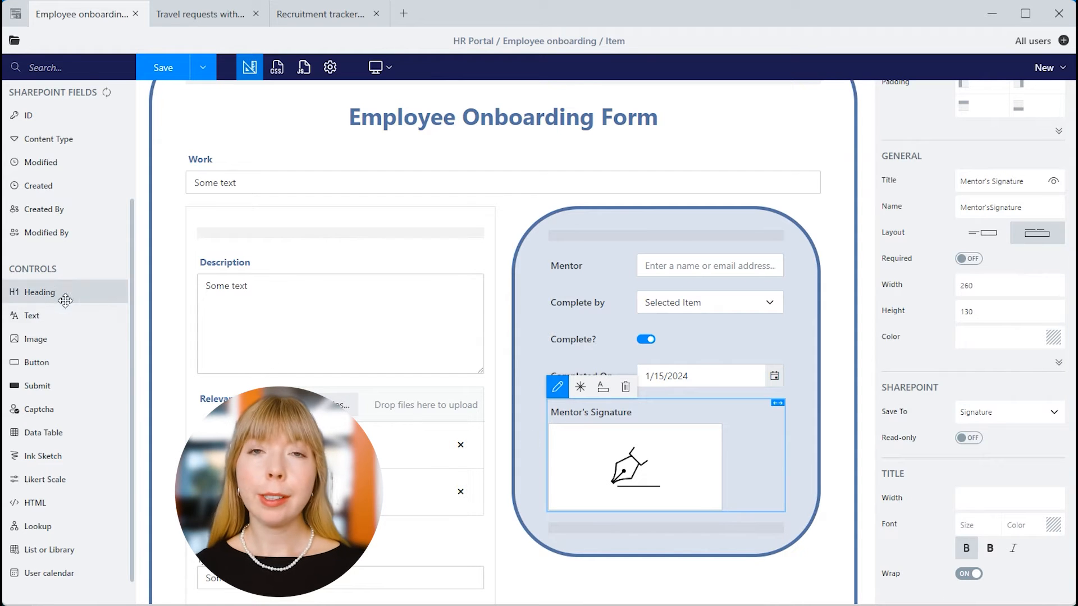
mouse_move(77, 311)
mouse_down()
mouse_move(414, 135)
mouse_move(413, 214)
mouse_up()
click(1022, 351)
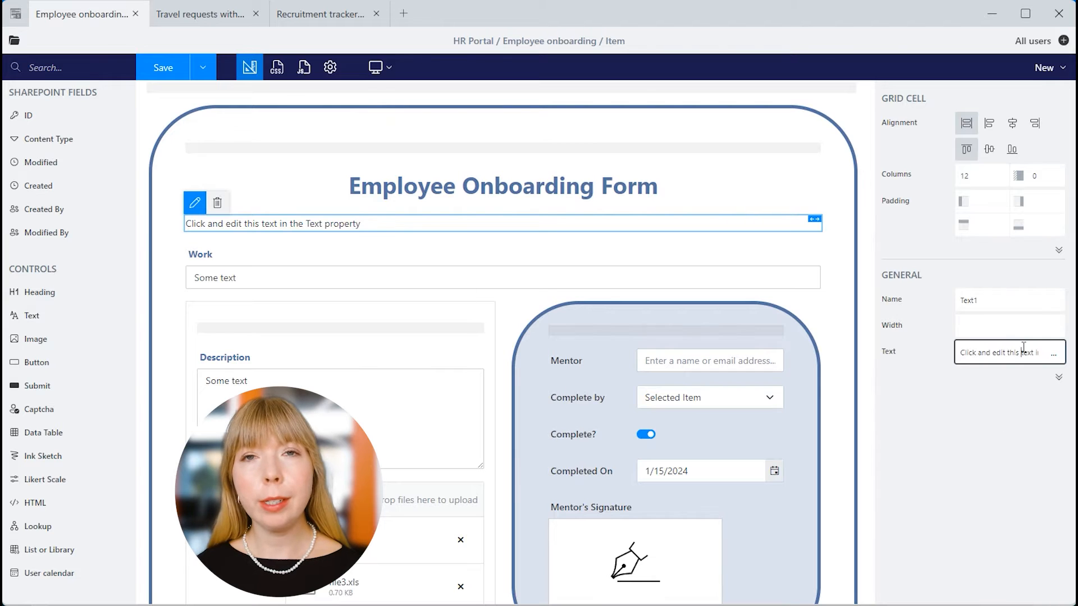
key(ctrl+a)
text(pu)
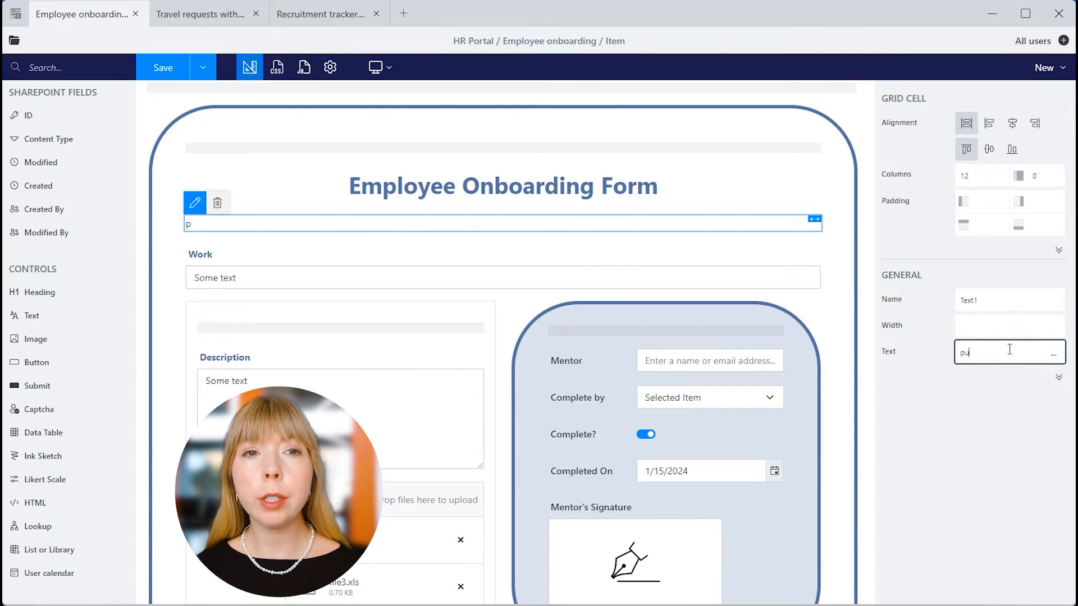
text(t your text here)
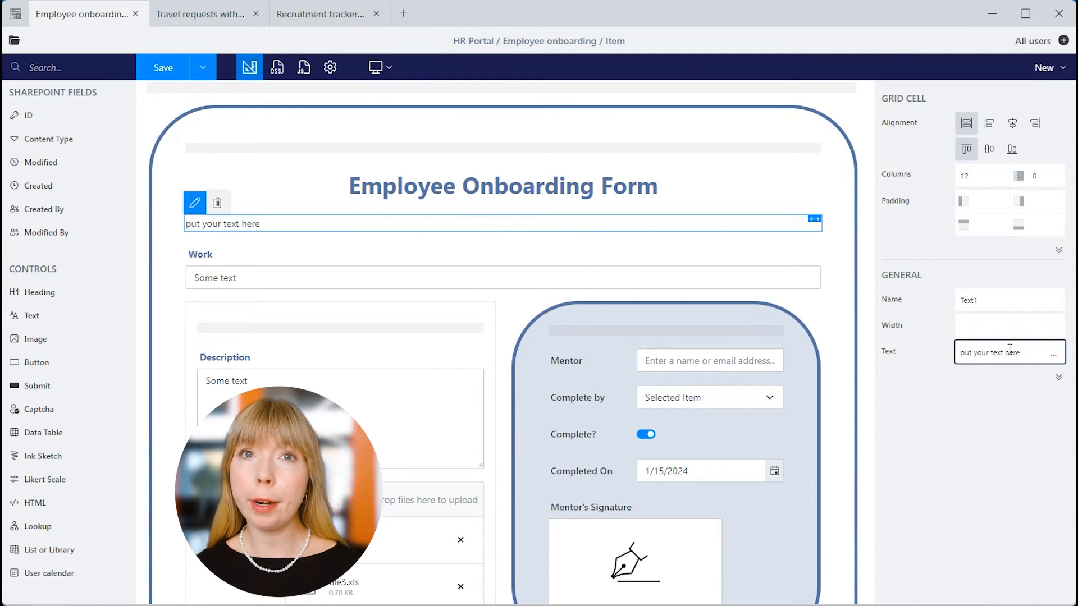
click(217, 203)
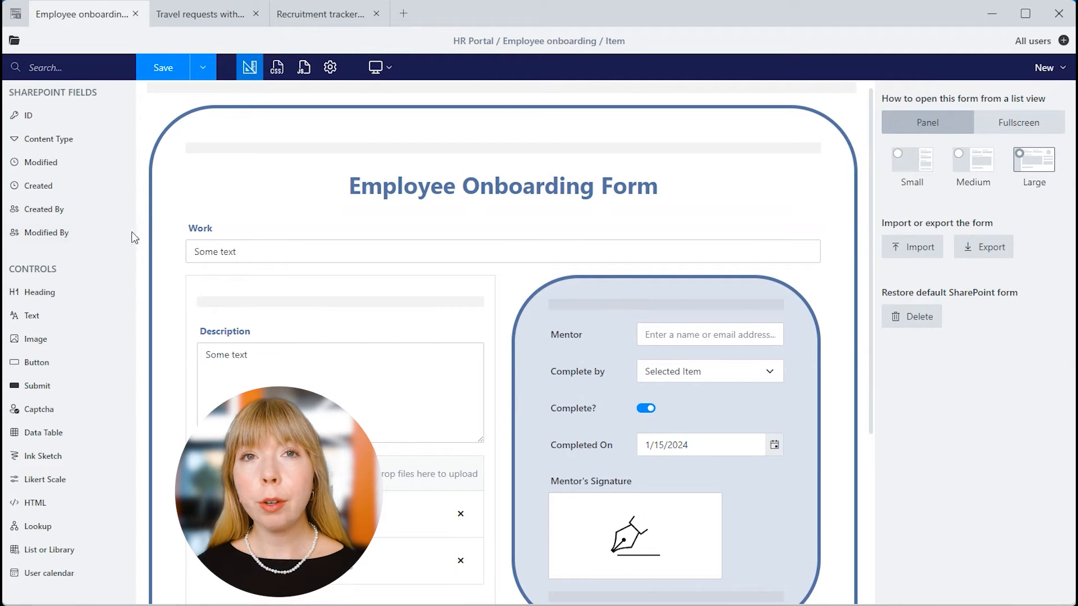
- Add a Button control above the Employee Onboarding Form heading and set its text to Cancel
drag(79, 359, 322, 149)
click(200, 177)
drag(986, 356, 896, 336)
text(Cancel)
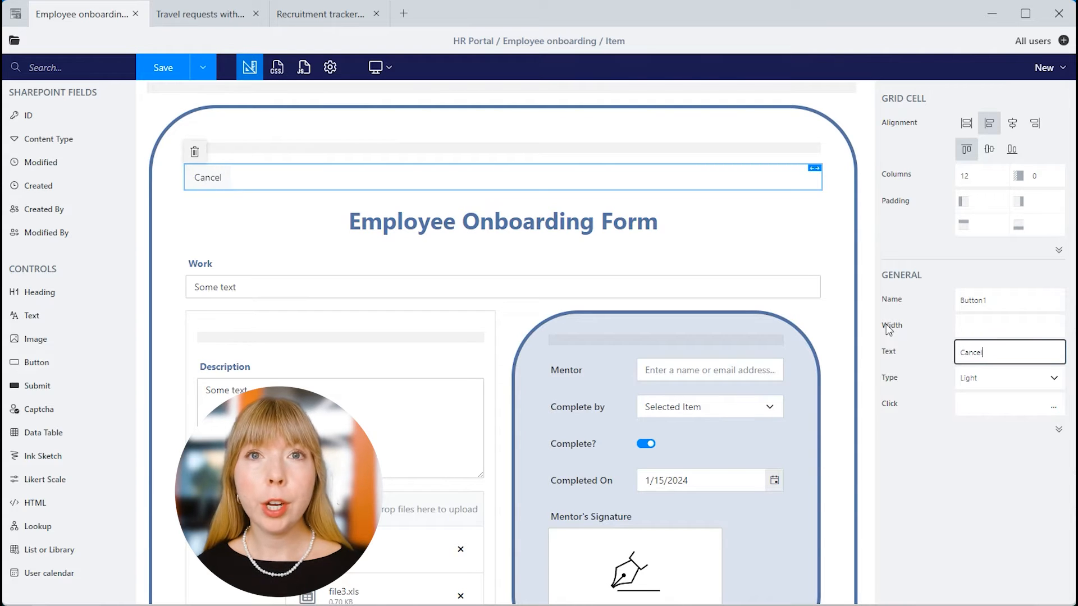
- Try the Danger type for the Cancel button, and set it to Secondary
click(1018, 379)
click(987, 429)
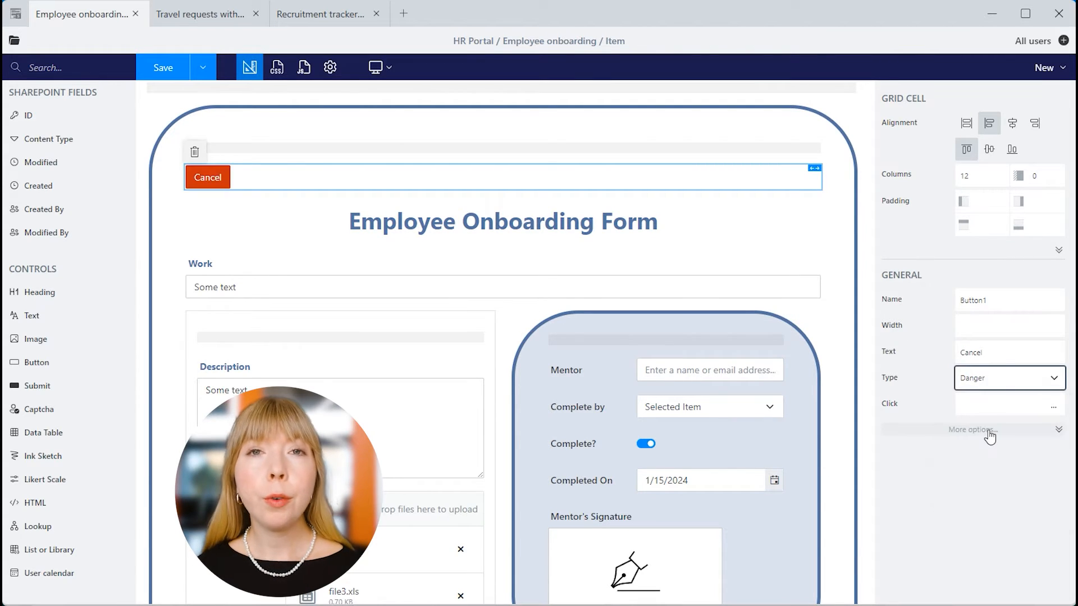
click(1004, 379)
click(995, 409)
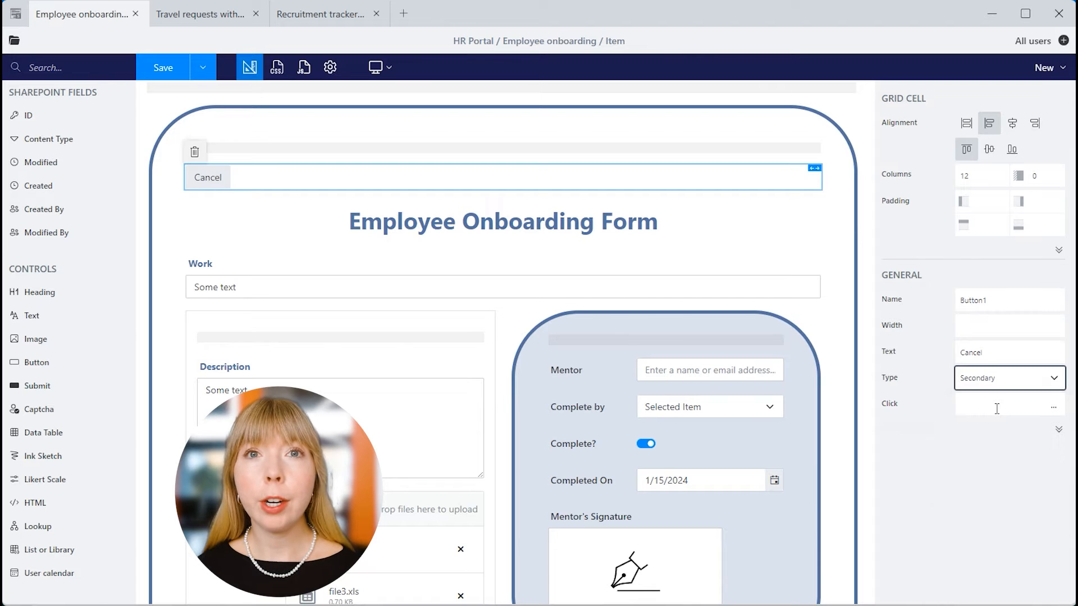
- Open the Cancel button's Click code editor, close it without changes, and delete the button
click(1053, 407)
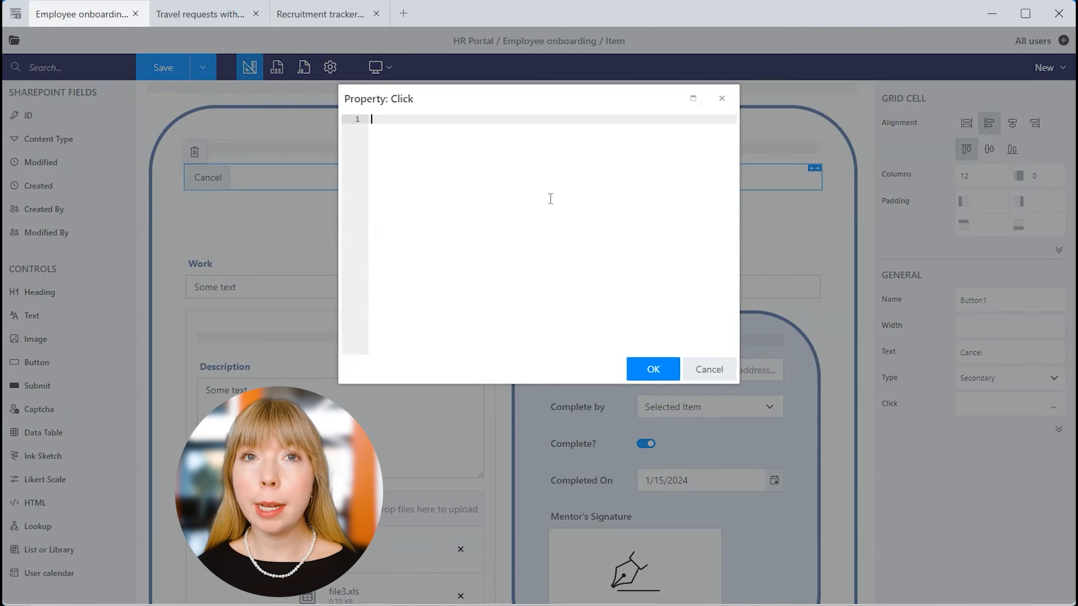
click(716, 373)
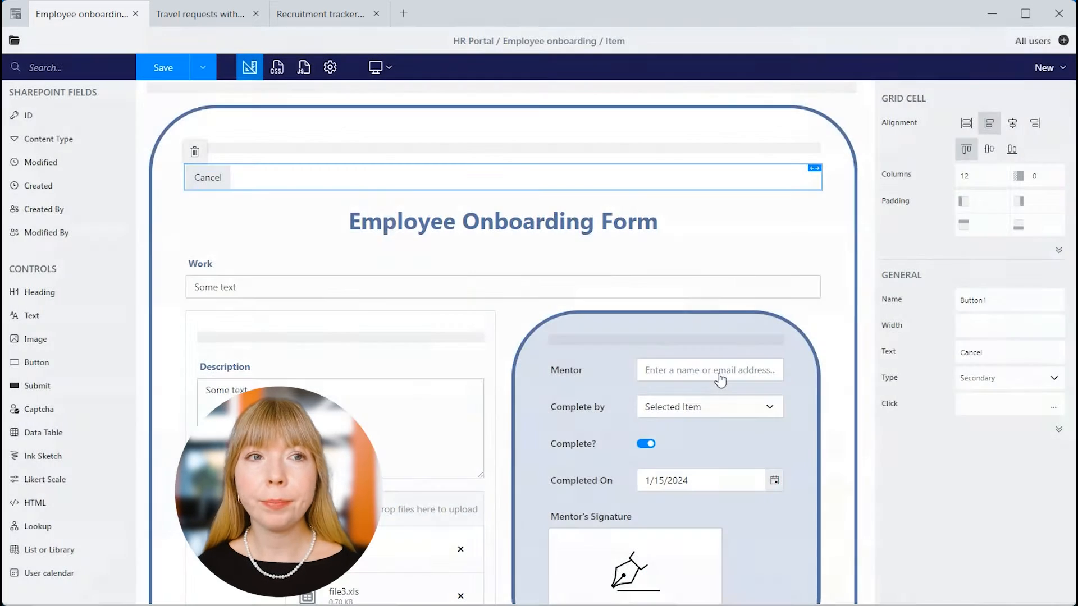
click(194, 152)
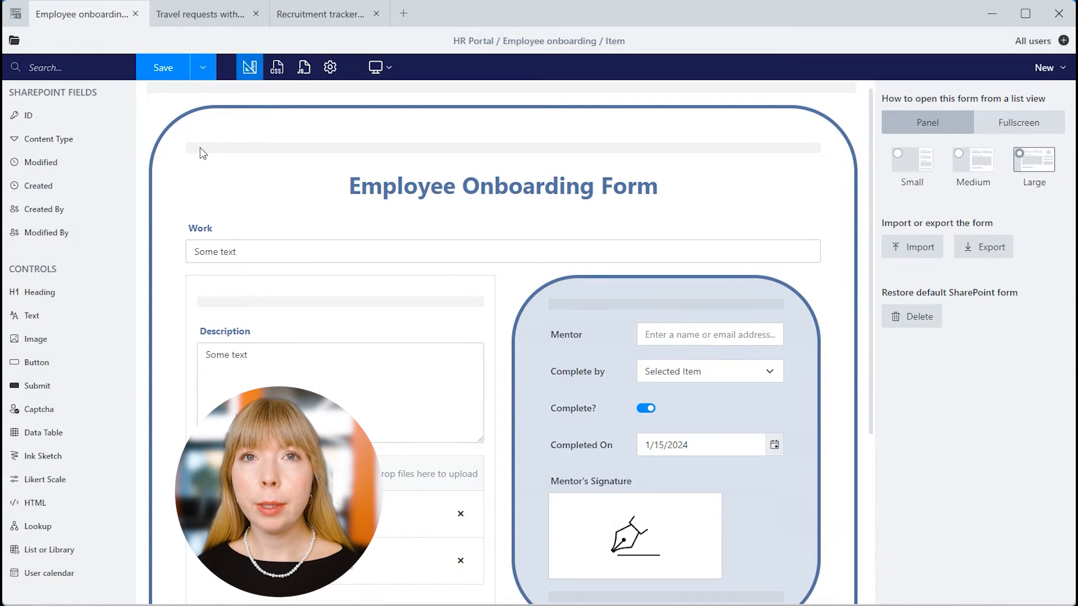
- Try a Submit control above the form heading, view its Click code, and delete the control
drag(34, 386, 230, 169)
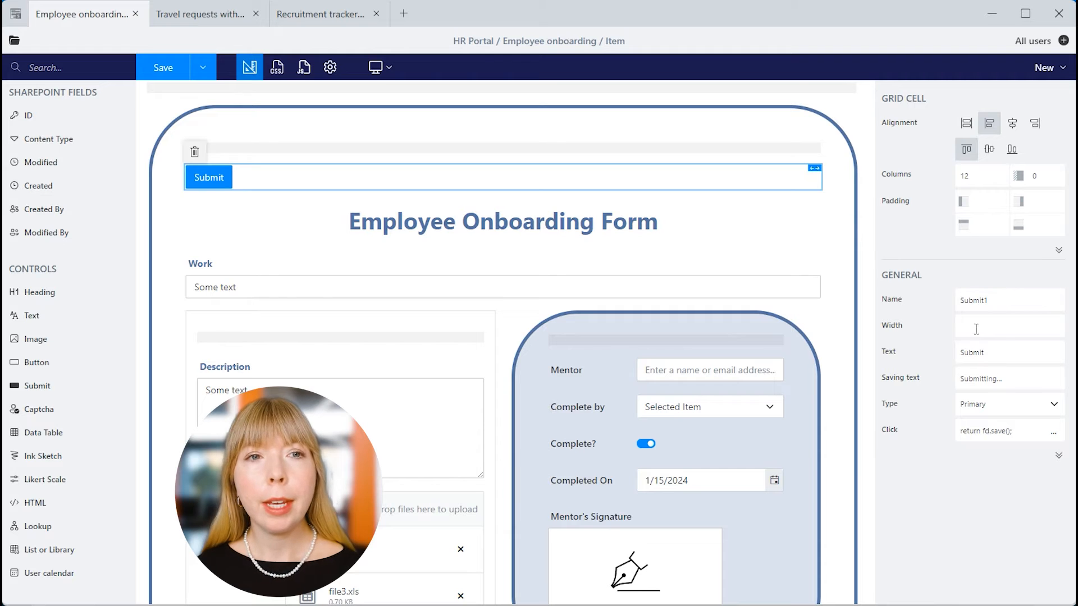
click(1053, 432)
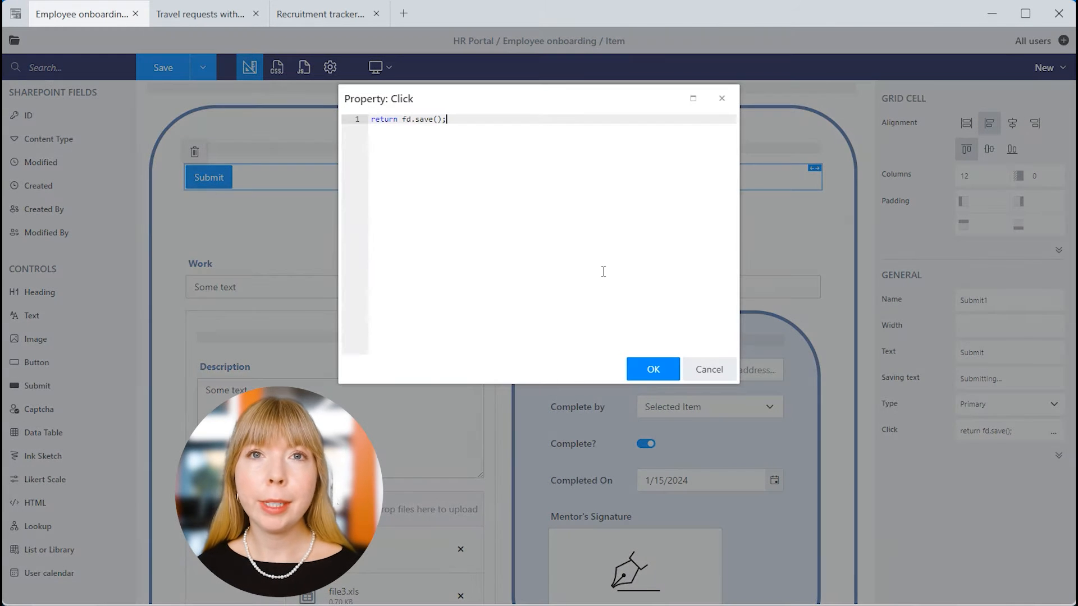
click(708, 368)
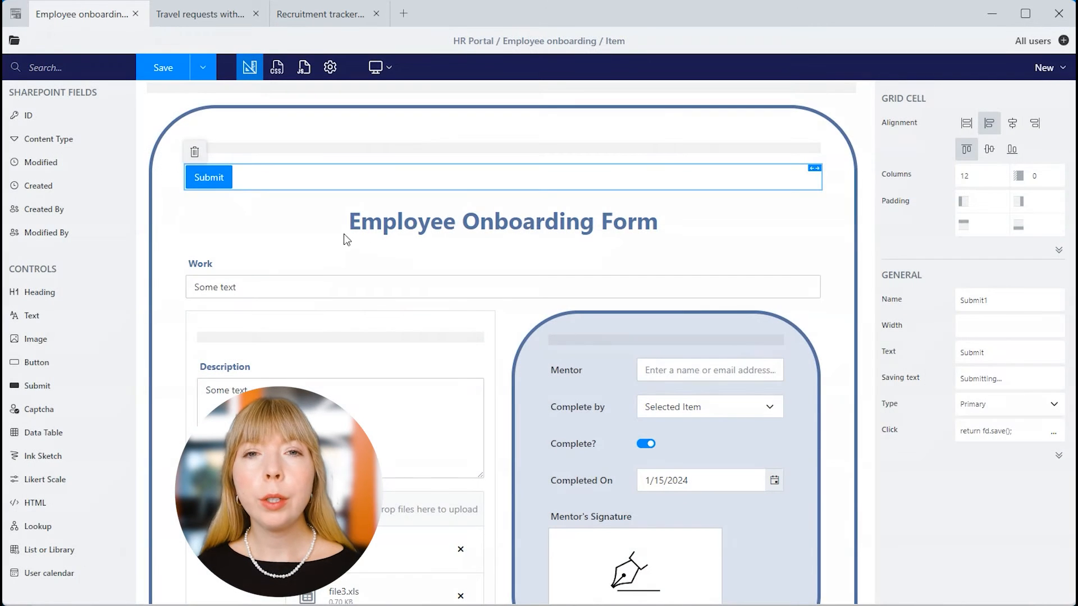
click(195, 152)
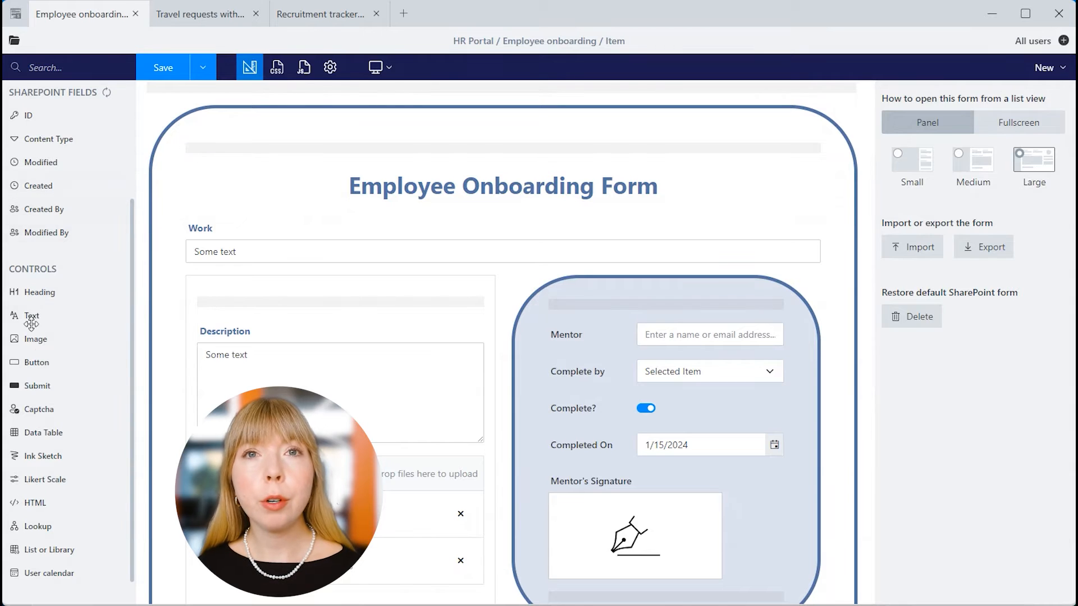
- Try a Captcha control below the left grid at the end of the form, and delete it
scroll(407, 483, down, 5)
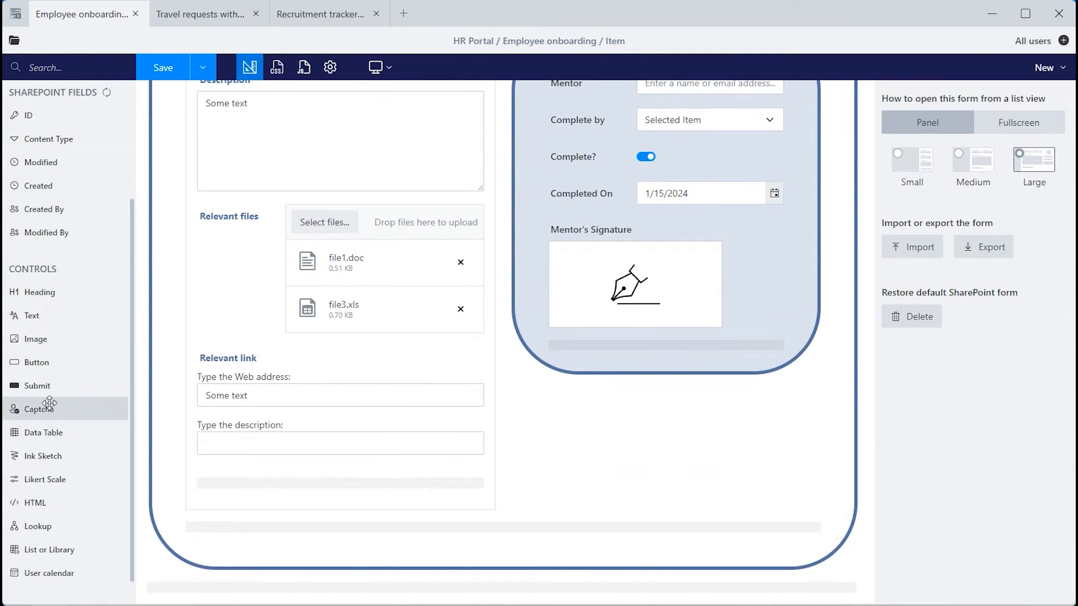
drag(39, 409, 309, 505)
scroll(376, 522, down, 1)
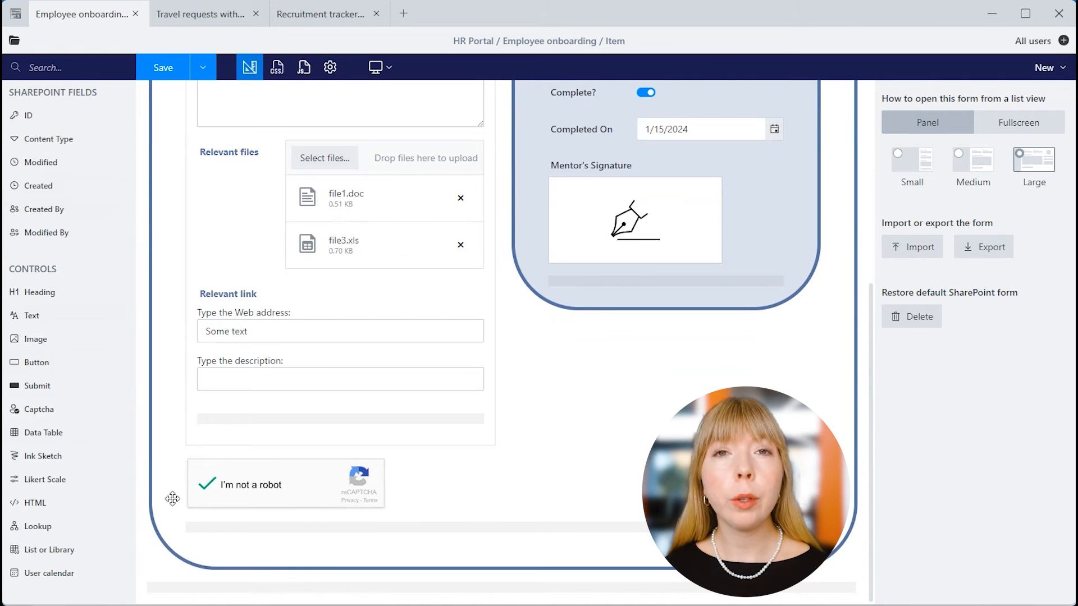
click(270, 481)
click(194, 447)
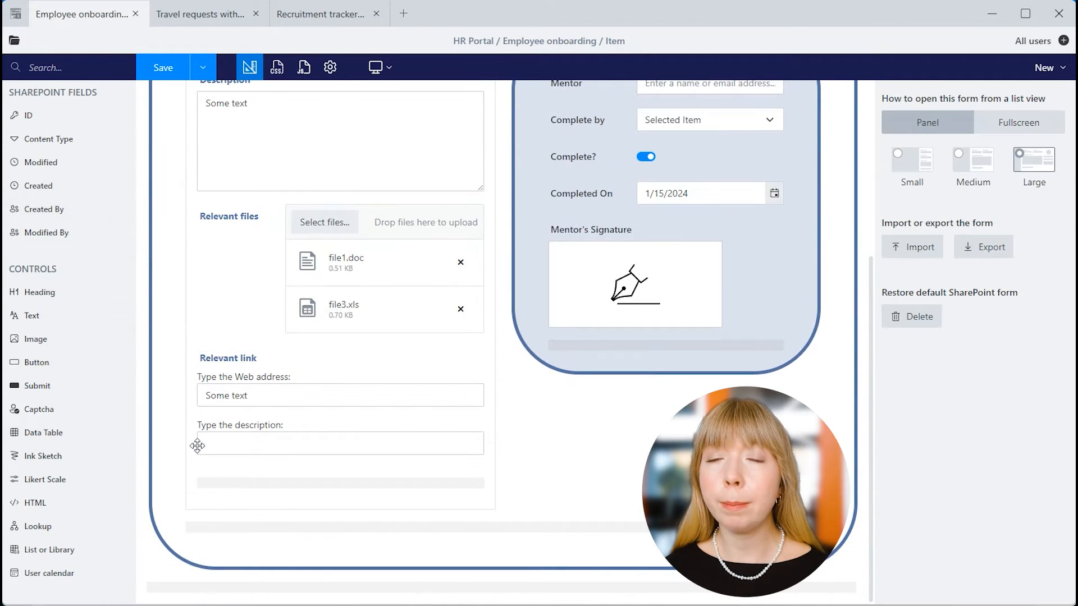
- Try a Data Table control below the Relevant link field, view its Save To options, and delete it
drag(51, 430, 307, 492)
click(315, 454)
scroll(488, 447, down, 2)
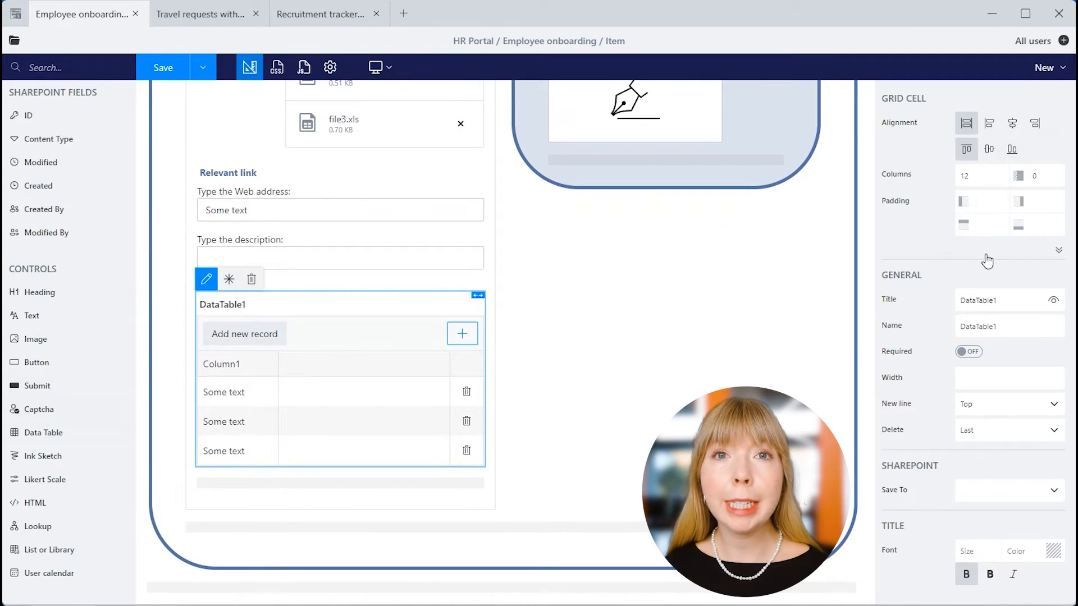
click(992, 488)
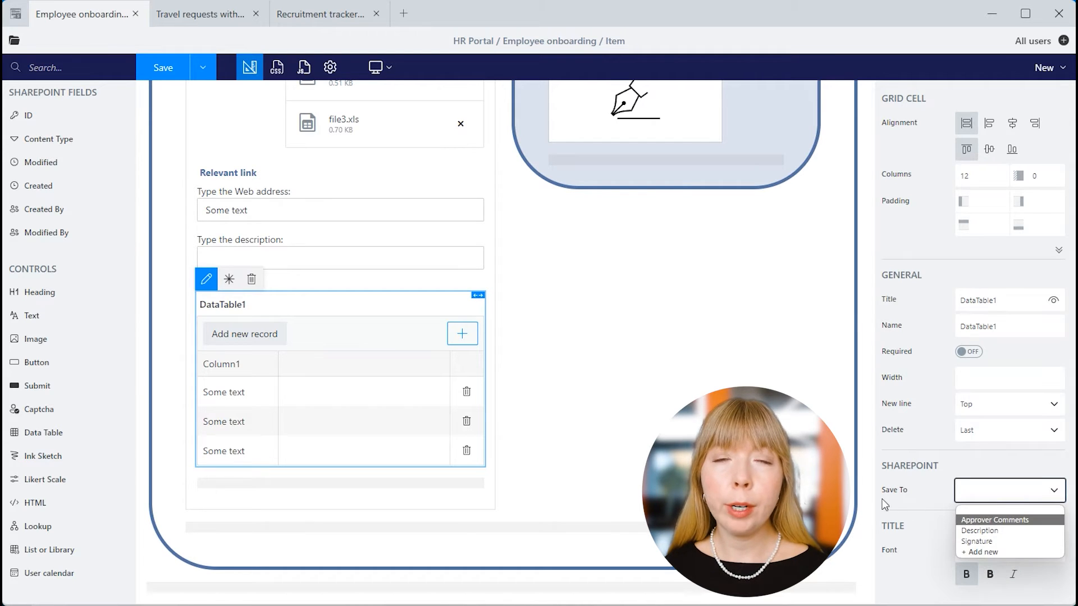
click(250, 283)
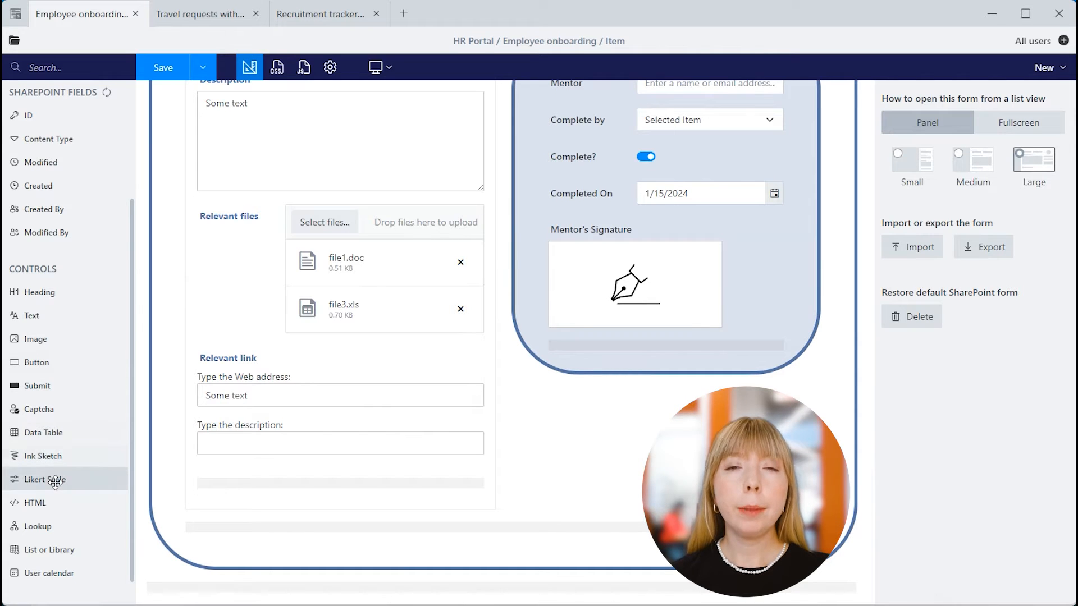
- Add a Likert Scale control below the two inner grids and set its type to Checkbox
drag(45, 478, 348, 522)
scroll(356, 503, down, 3)
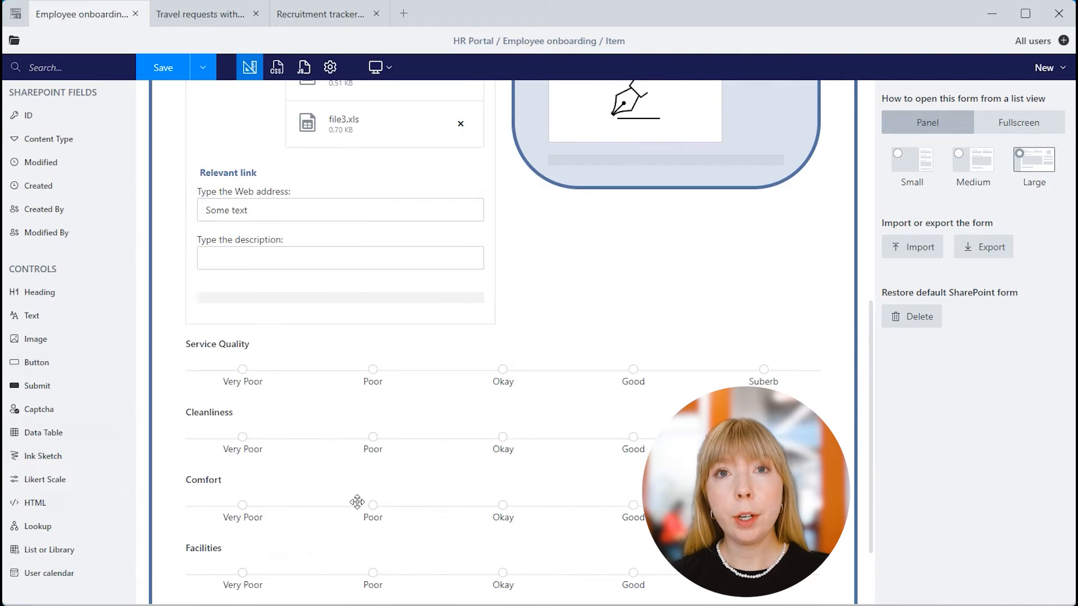
scroll(389, 469, down, 1)
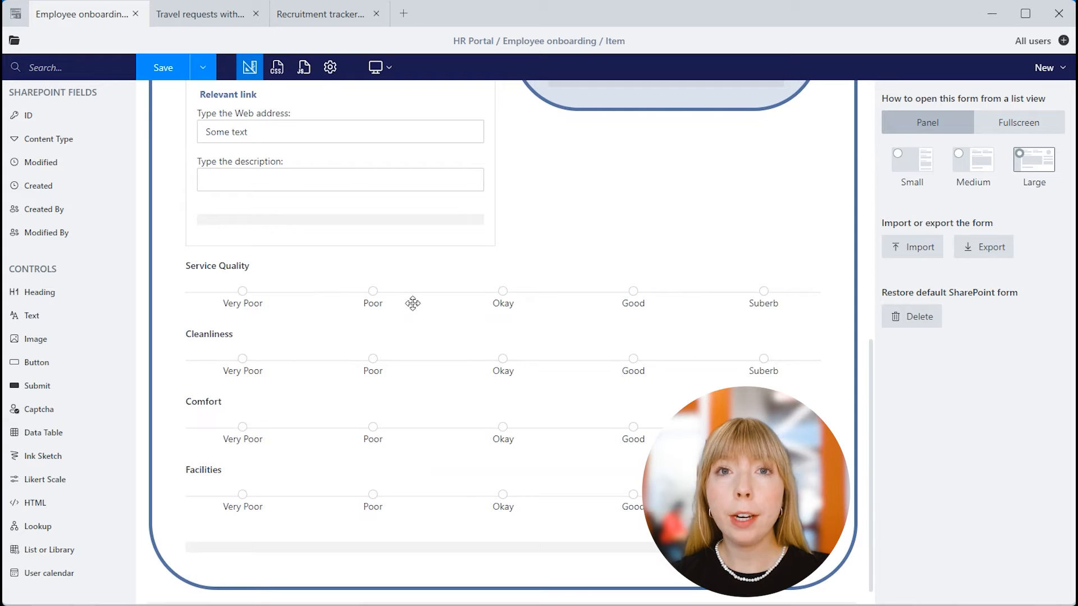
click(696, 284)
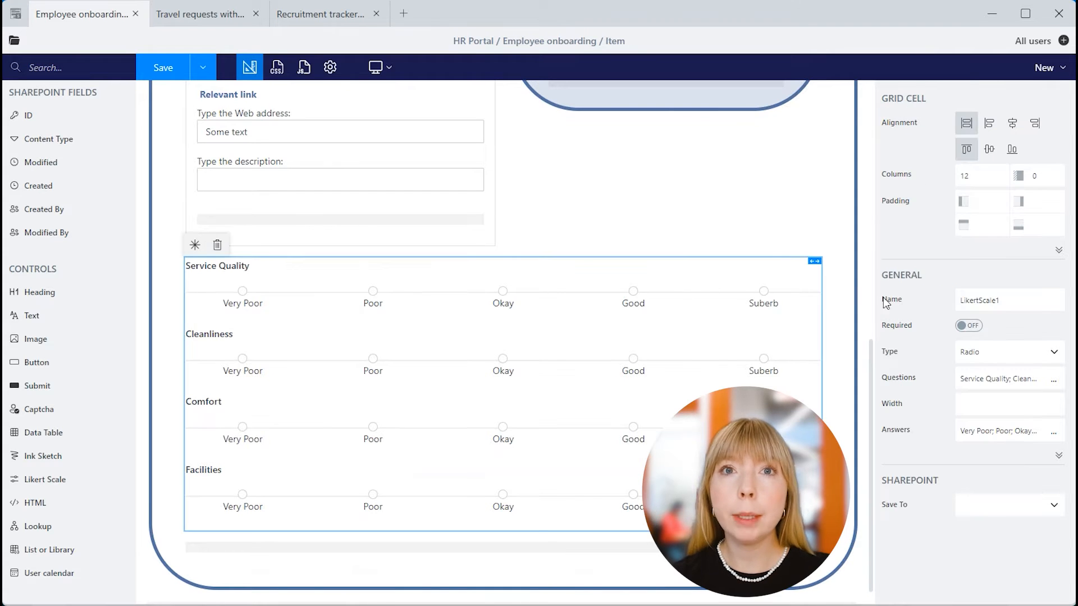
click(1010, 353)
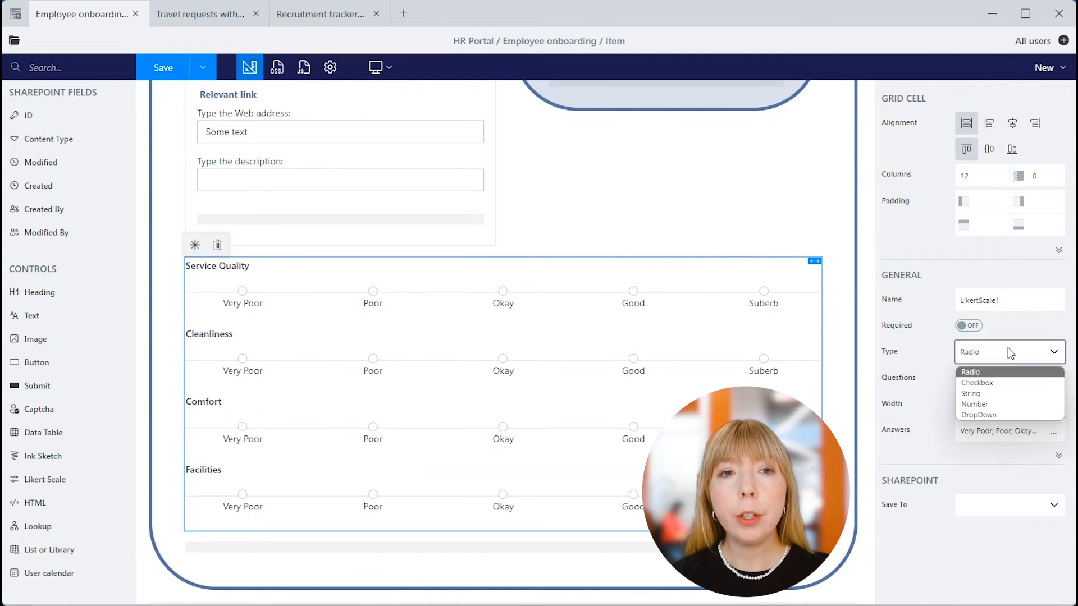
click(976, 383)
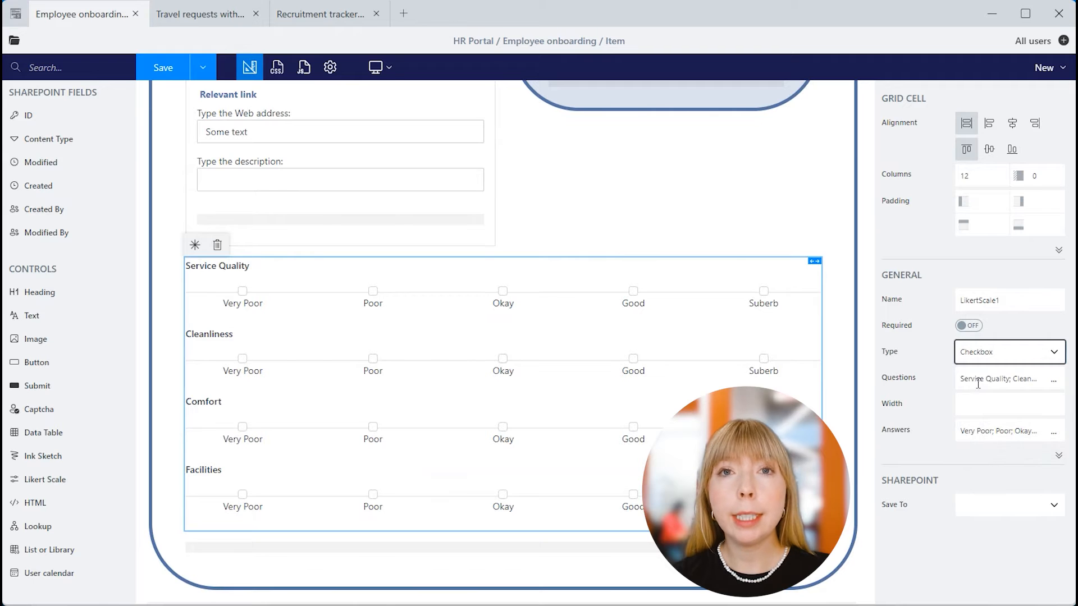
- View the Likert scale's Questions, Answers and Save To settings without changing them, and delete the control
click(1051, 382)
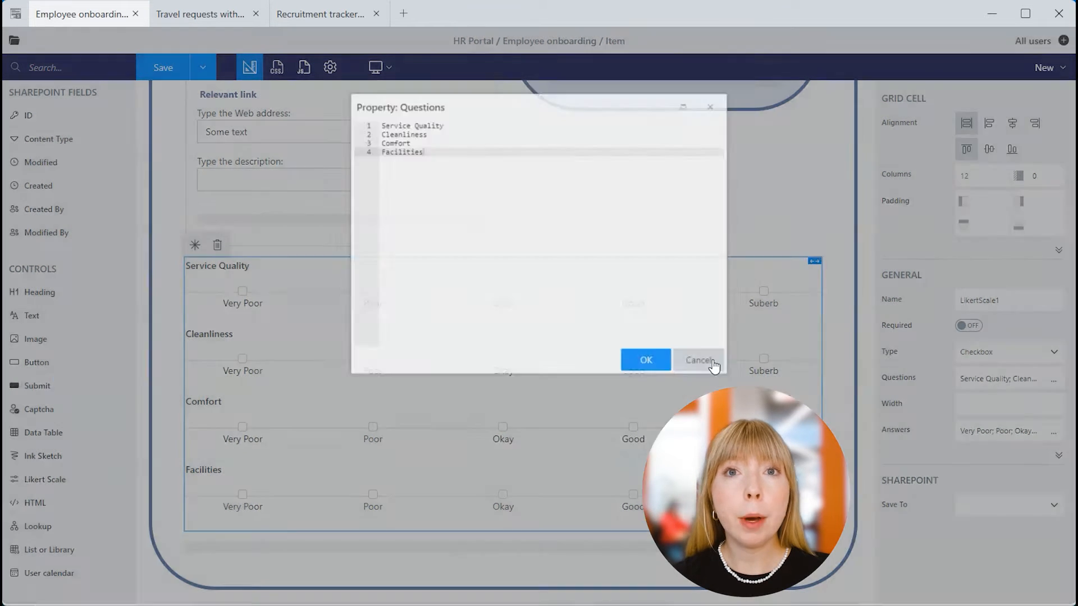
click(709, 368)
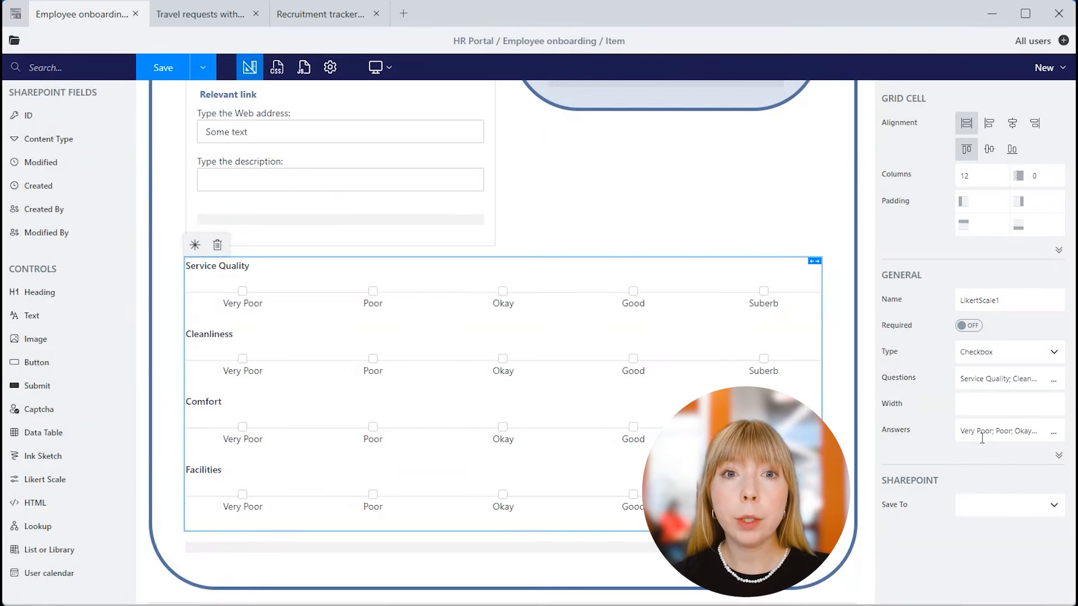
click(980, 434)
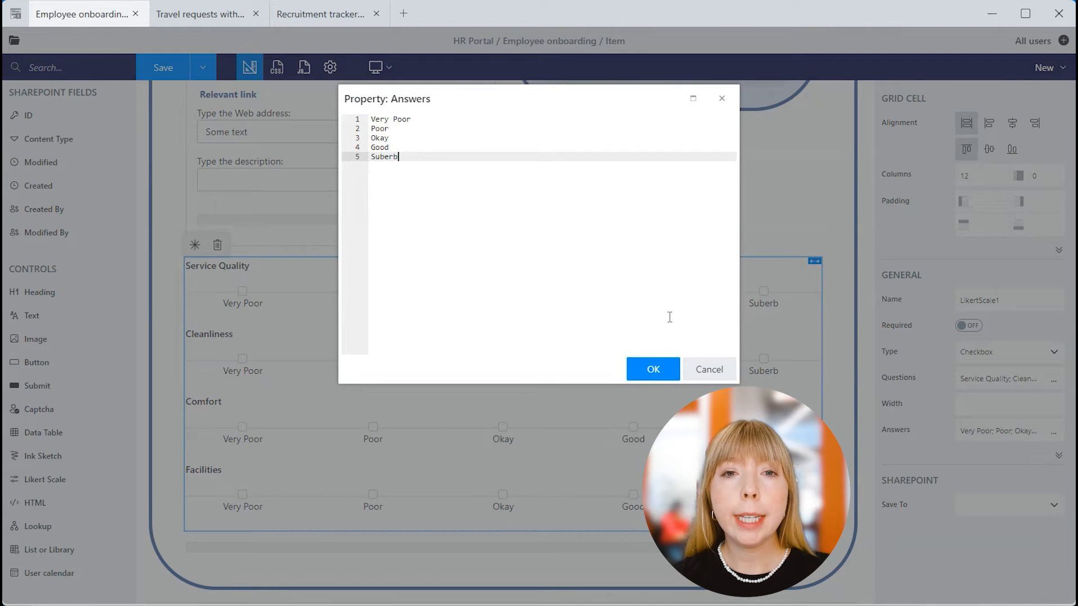
click(708, 369)
click(988, 505)
click(913, 544)
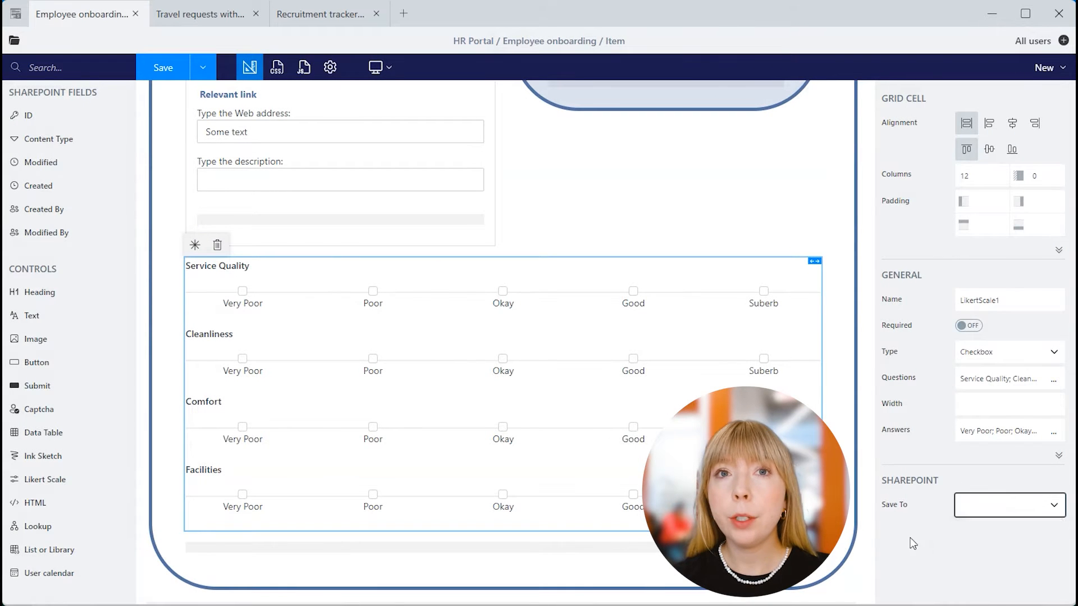
click(217, 245)
- Try an HTML control below the inner grids, view its Content property, and delete it
scroll(79, 409, down, 1)
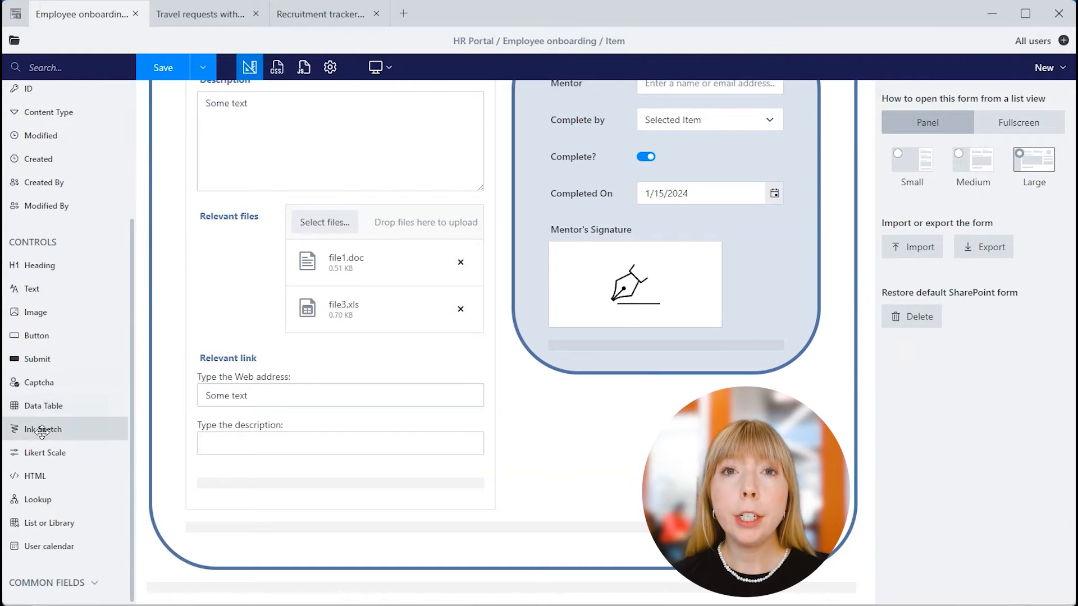
drag(36, 476, 236, 521)
click(260, 494)
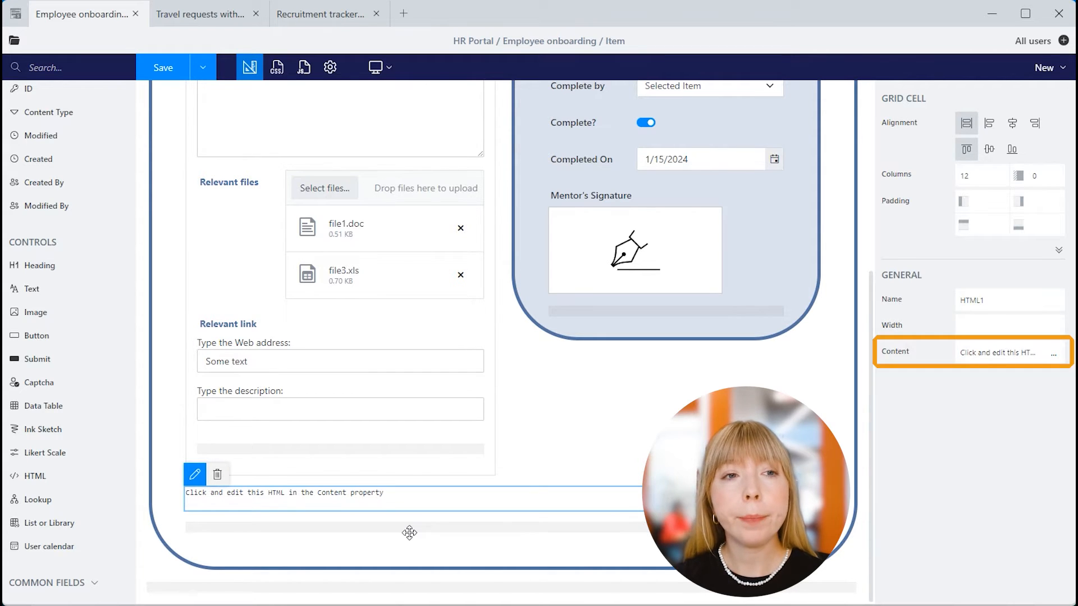
click(217, 474)
- Try a Lookup control below the inner grids, view its Data Source, Lookup and Filter settings, and delete it
drag(35, 499, 241, 526)
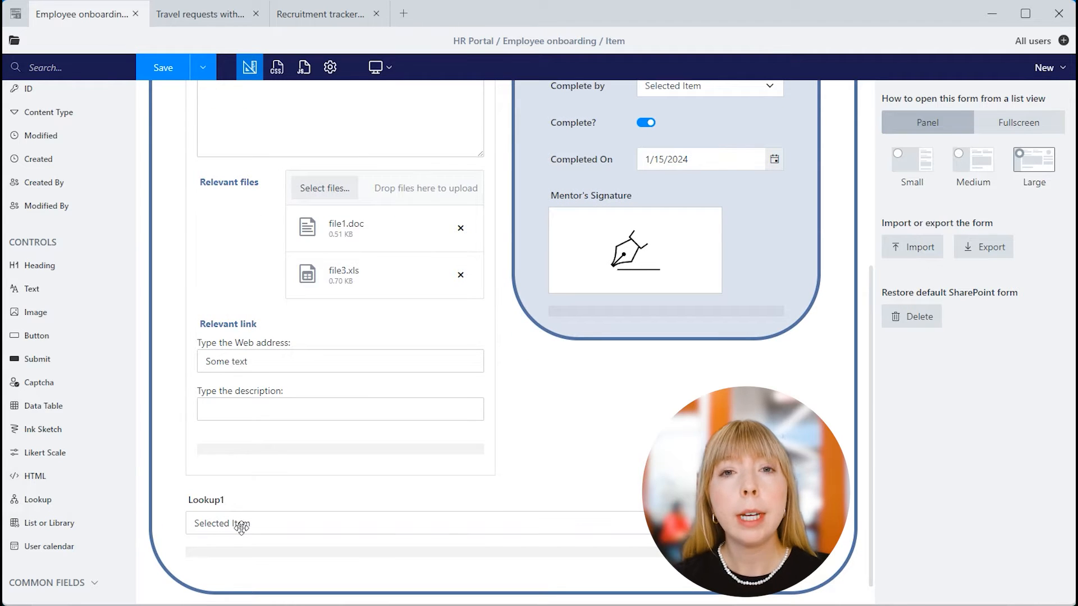
click(247, 522)
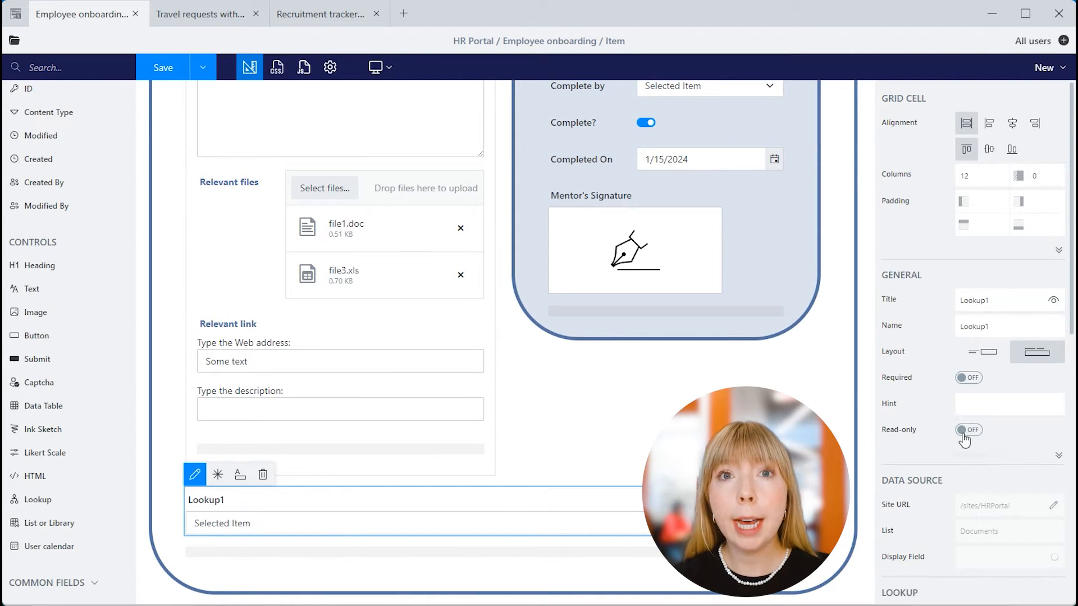
scroll(988, 428, down, 2)
scroll(1009, 508, down, 3)
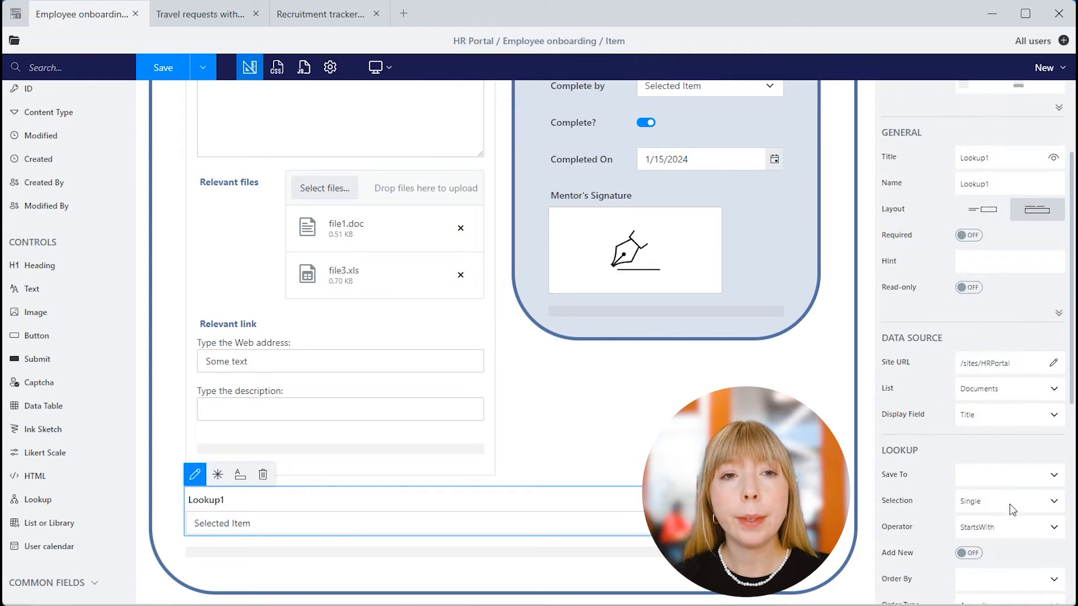
scroll(1008, 508, down, 7)
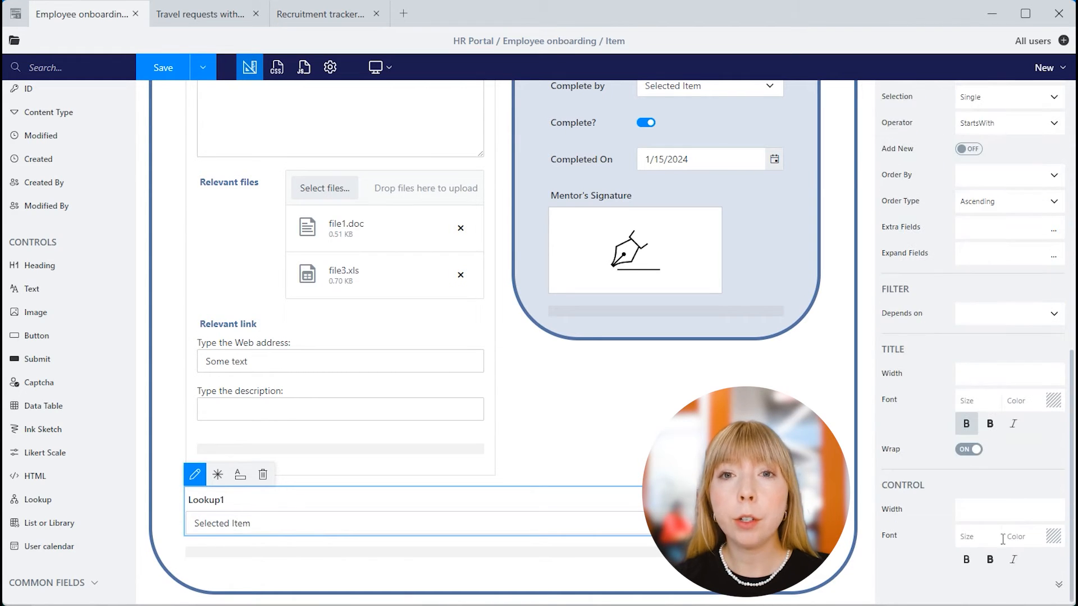
click(263, 474)
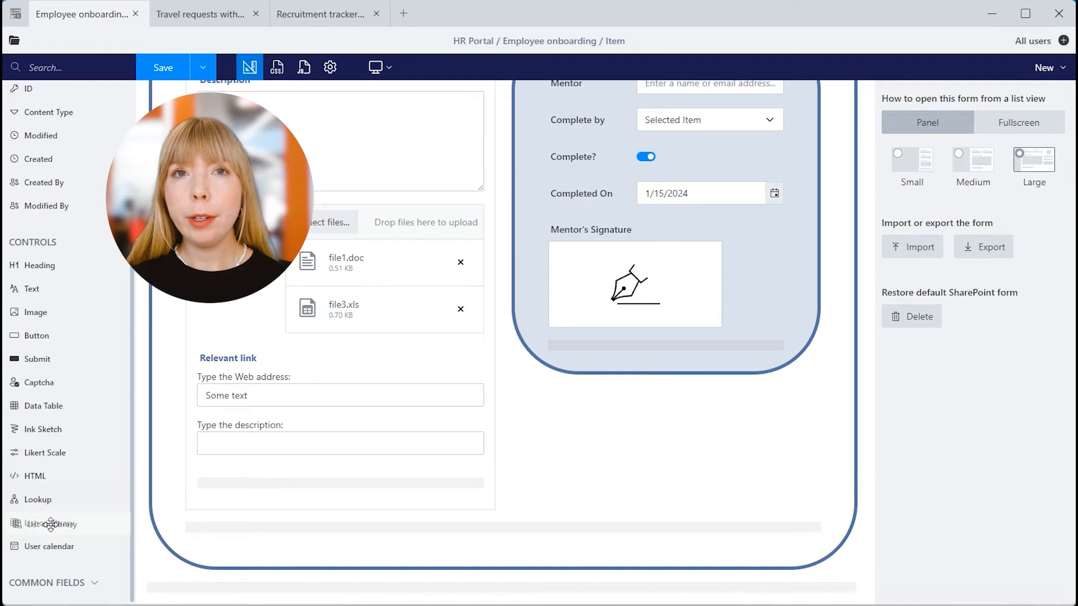
- Try a List or Library control below the inner grids with Employee onboarding as its list, and delete it
drag(49, 520, 266, 533)
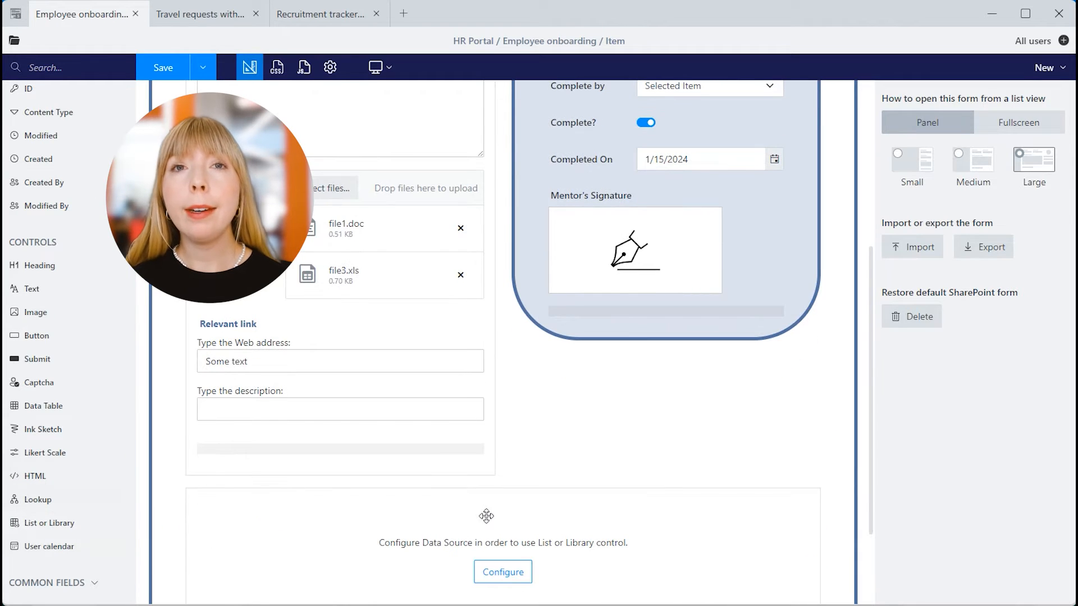
click(607, 486)
scroll(607, 486, down, 2)
click(488, 450)
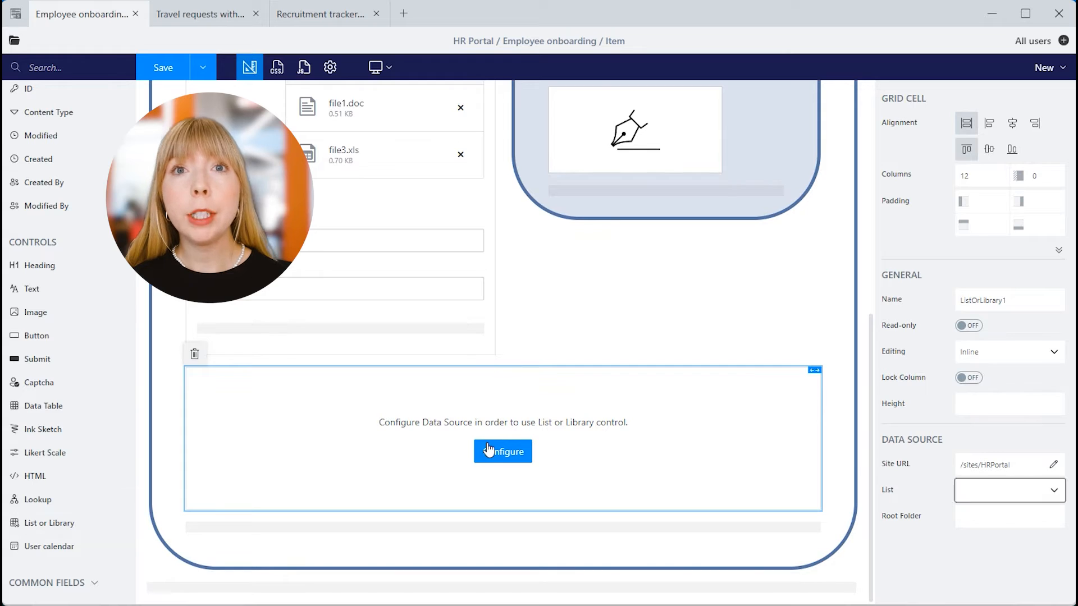
click(967, 486)
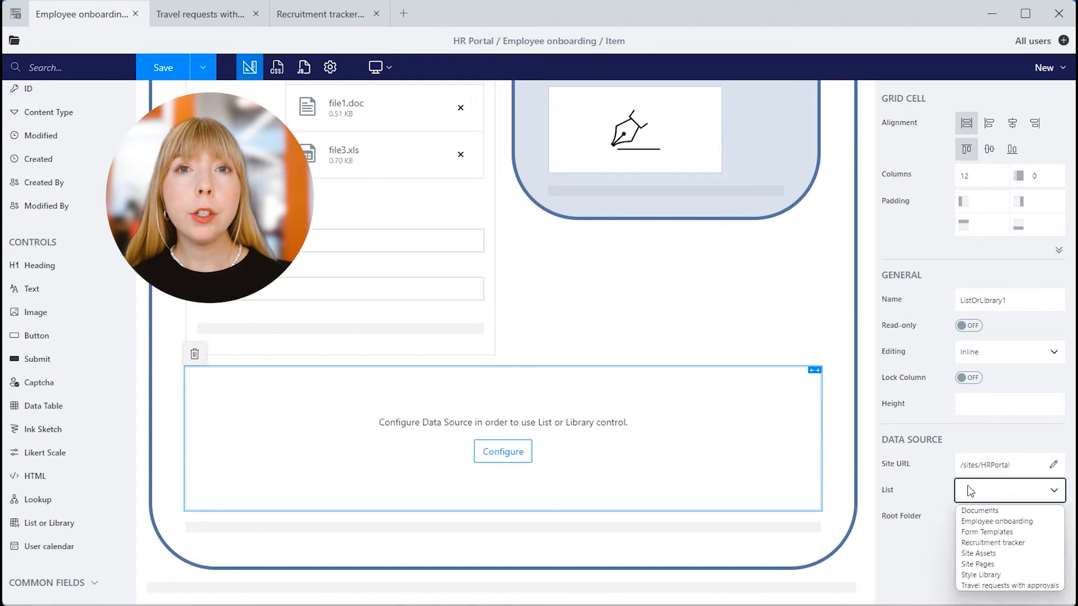
click(996, 521)
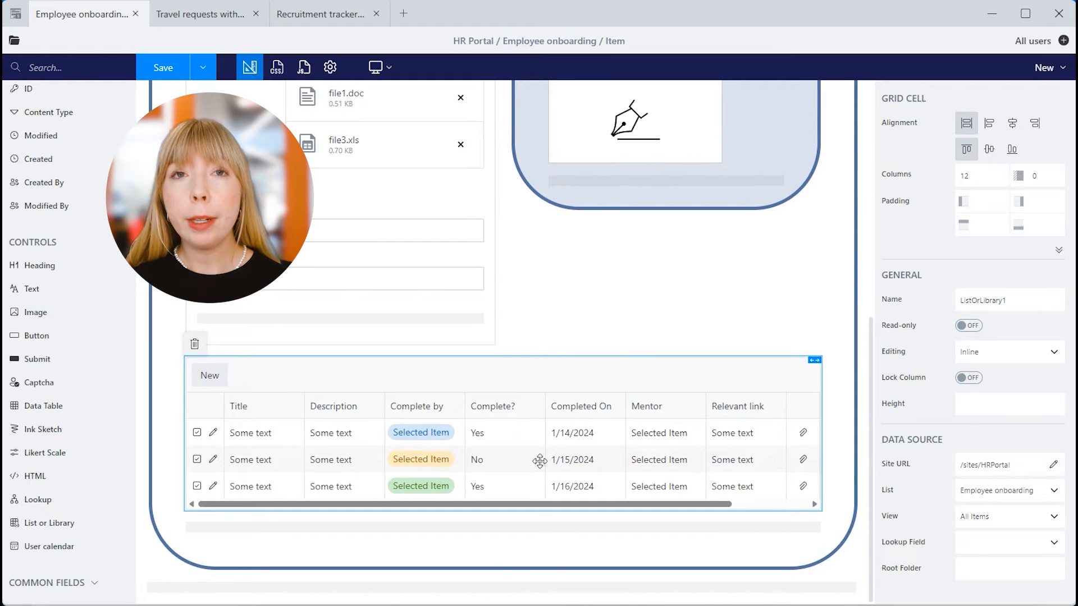
click(194, 346)
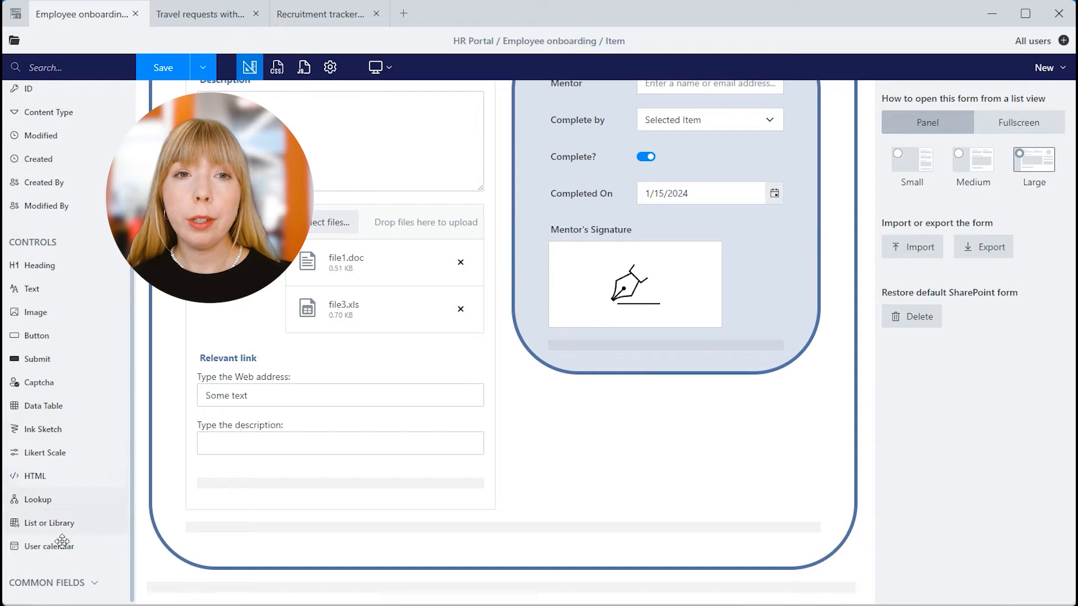
- Try a User calendar control below the inner grids and delete it
drag(59, 547, 298, 520)
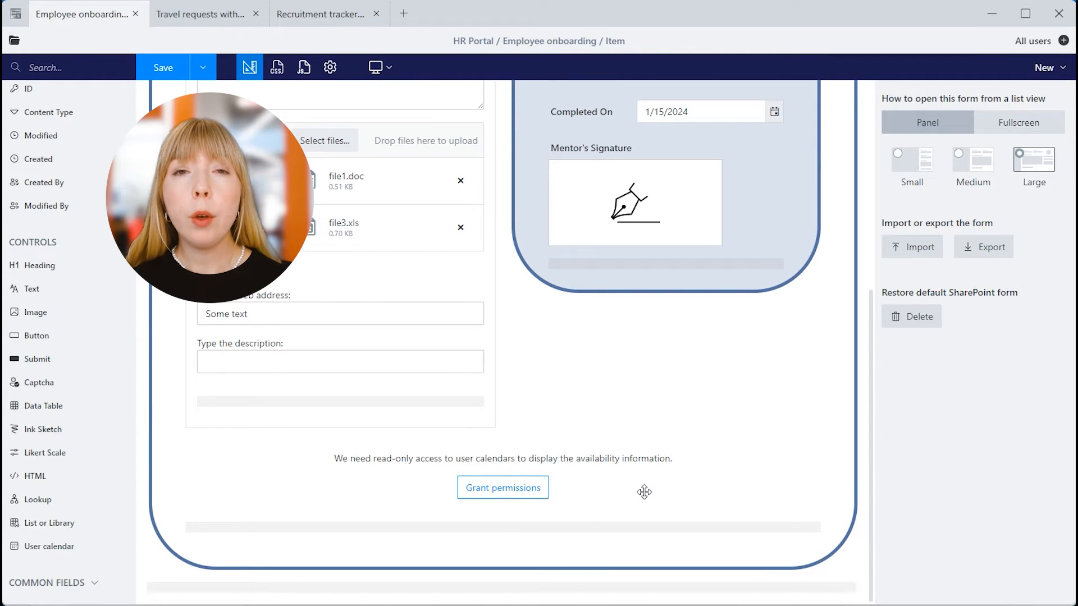
click(498, 449)
drag(191, 427, 122, 459)
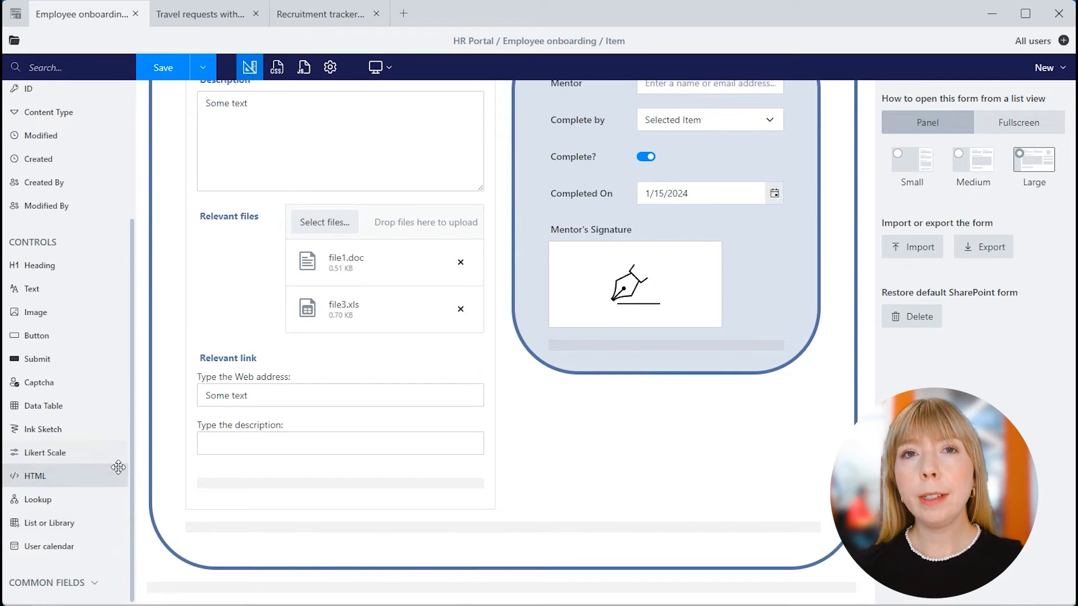
- Expand the Common Fields group to view its field types and look over the whole onboarding form
click(80, 582)
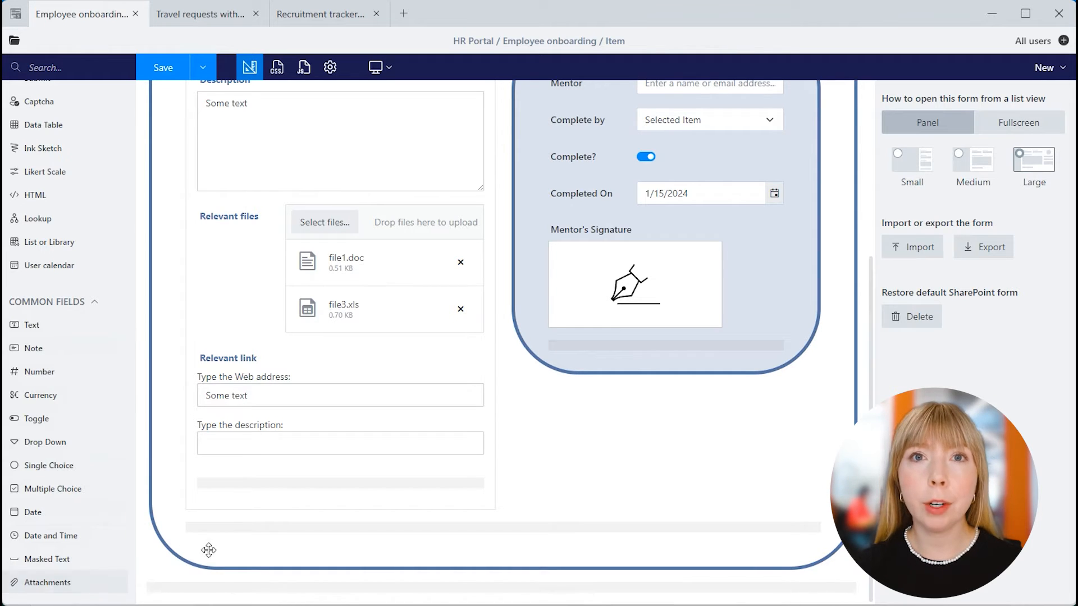
scroll(250, 519, up, 2)
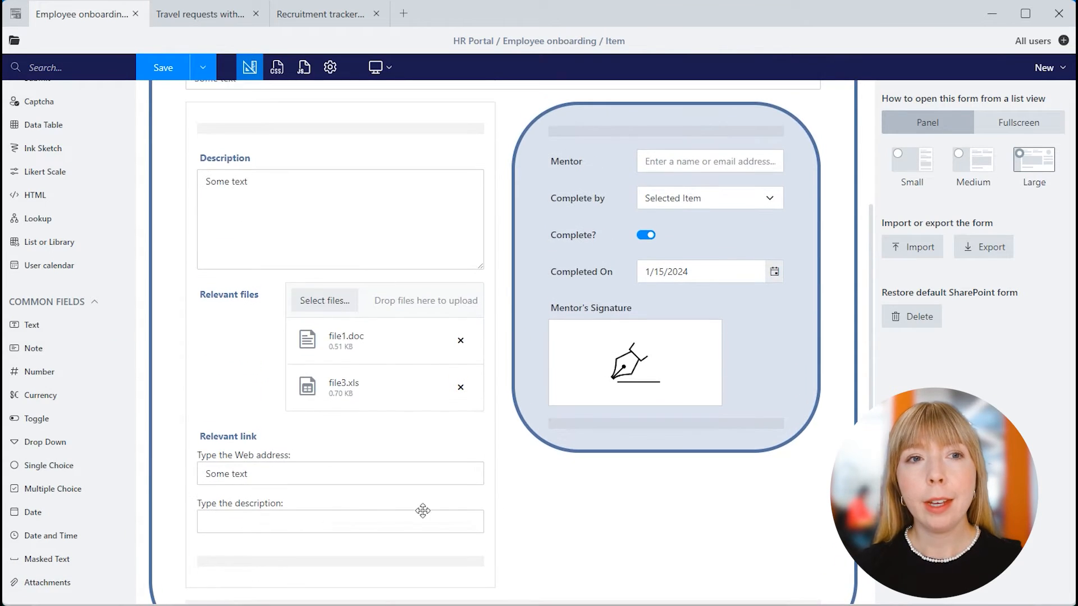
scroll(589, 511, up, 2)
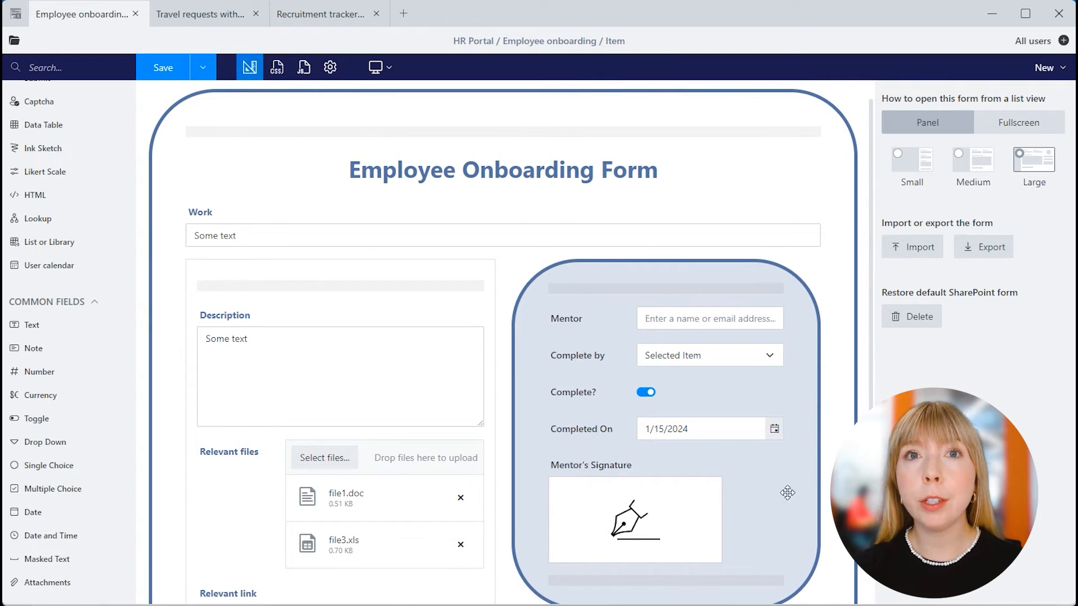
- Save the New form layout for the Edit and Display forms as well
click(202, 68)
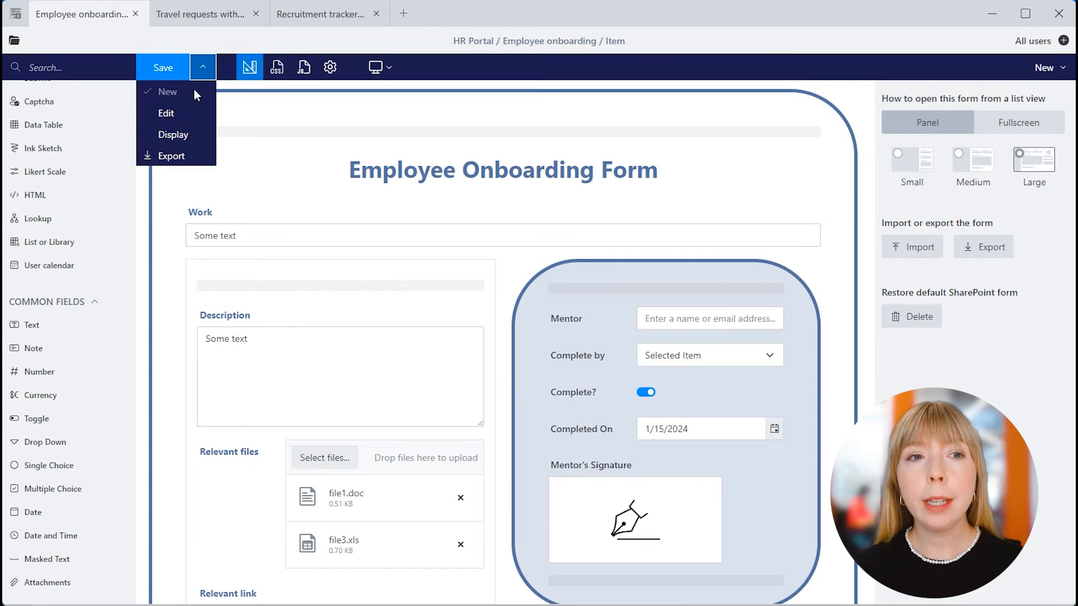
click(189, 139)
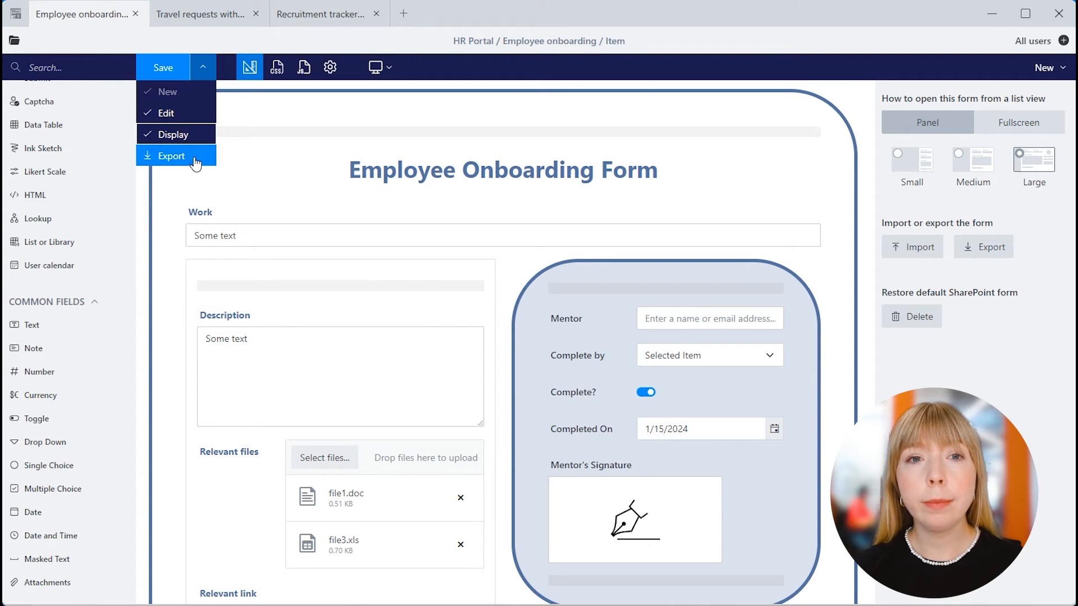
click(177, 73)
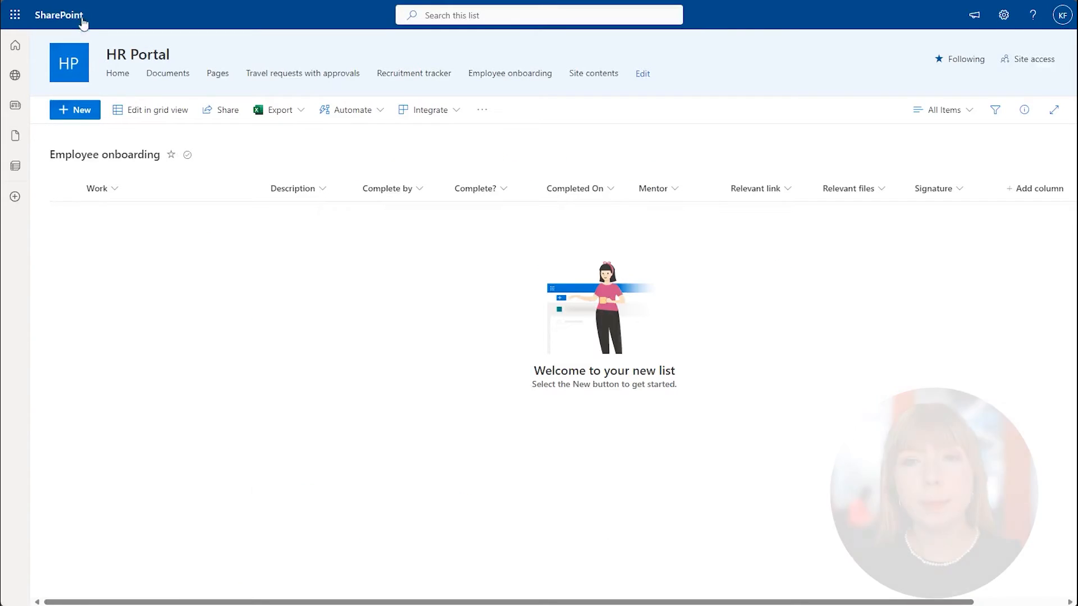
- In the SharePoint list, fill a new item with work IT Onboarding, the three setup tasks, Full onboarding checklist.docx, plumsail.com, a mentor, Week 1, complete, and 2/8/2024
click(87, 112)
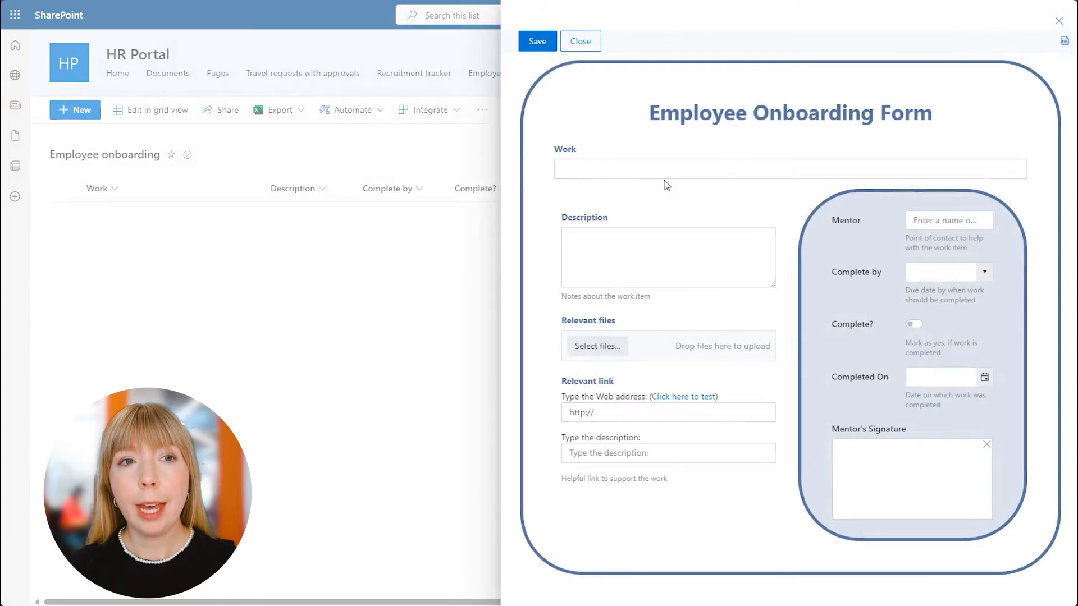
drag(1075, 221, 1075, 245)
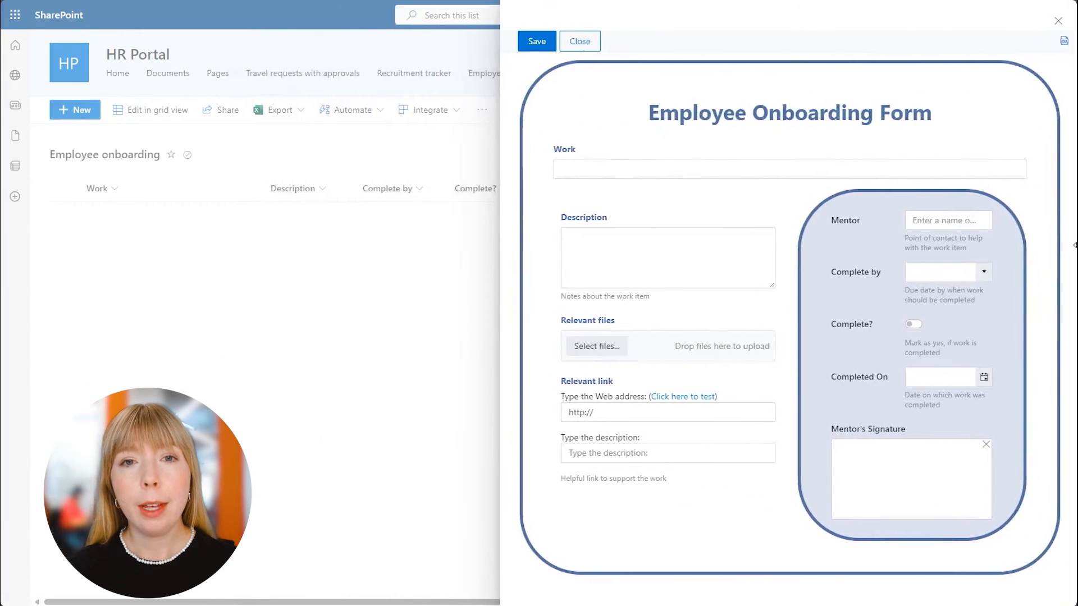
click(743, 162)
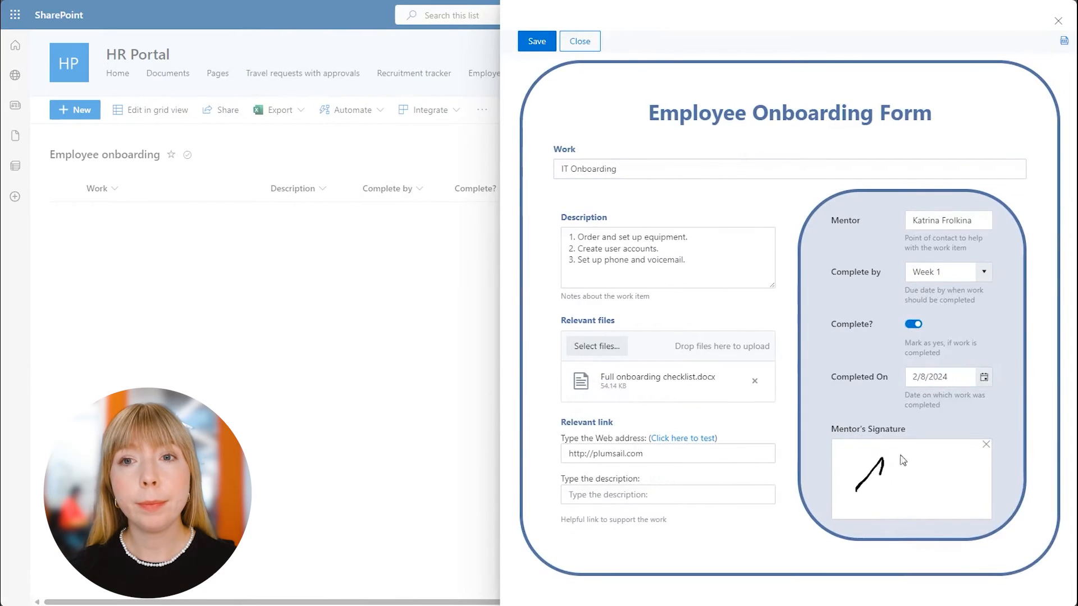
- Finish drawing the underlined signature in the Mentor's Signature field and save the item
drag(902, 457, 963, 456)
drag(900, 489, 936, 457)
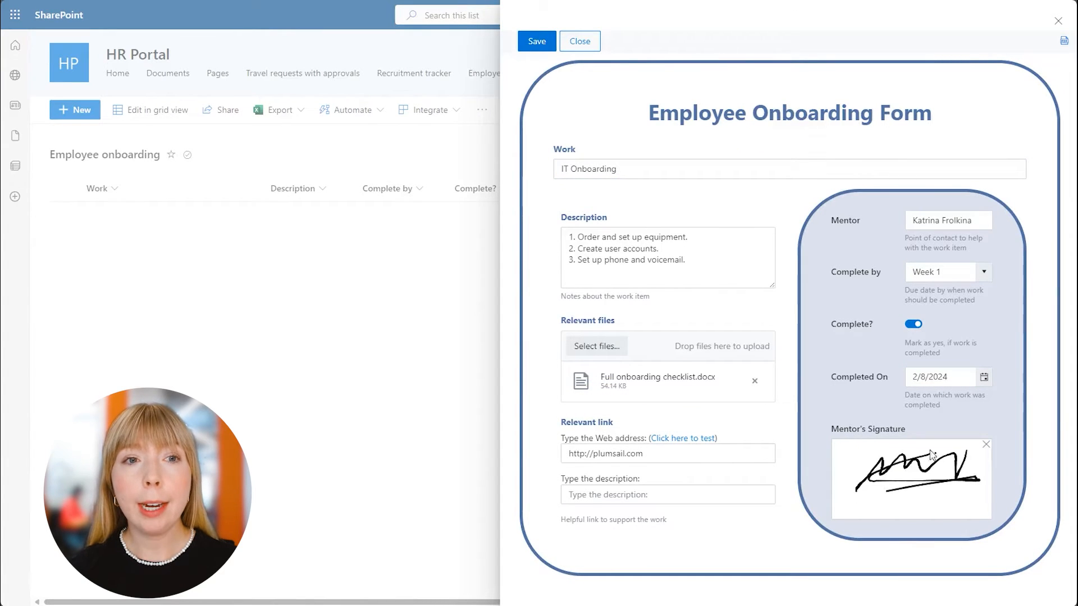
click(536, 41)
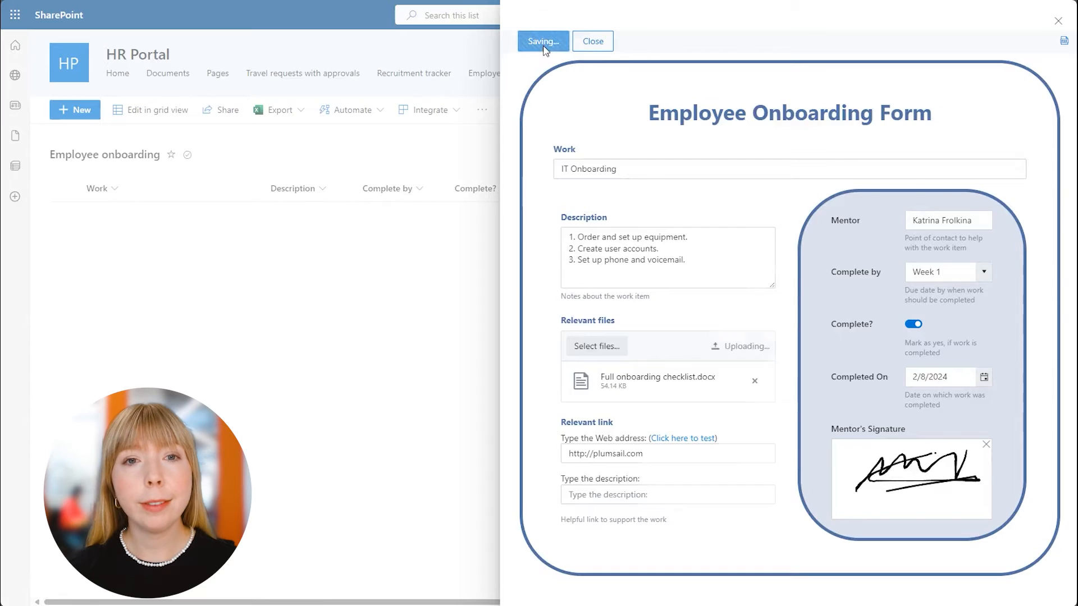
- Open the saved IT Onboarding item in its display form and export it as a PDF file
click(143, 220)
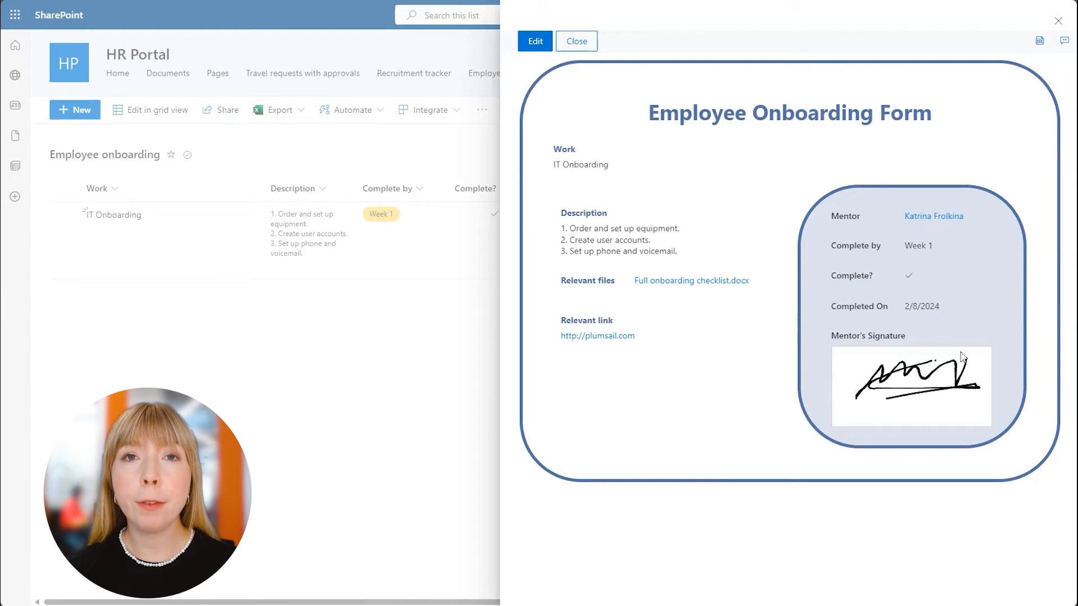
click(1036, 46)
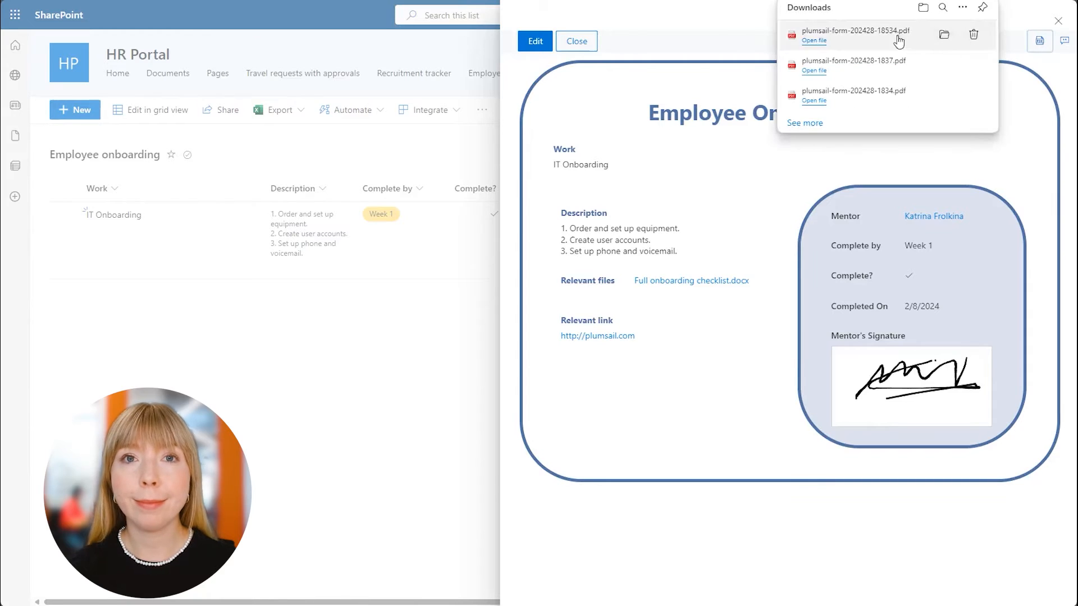
click(981, 33)
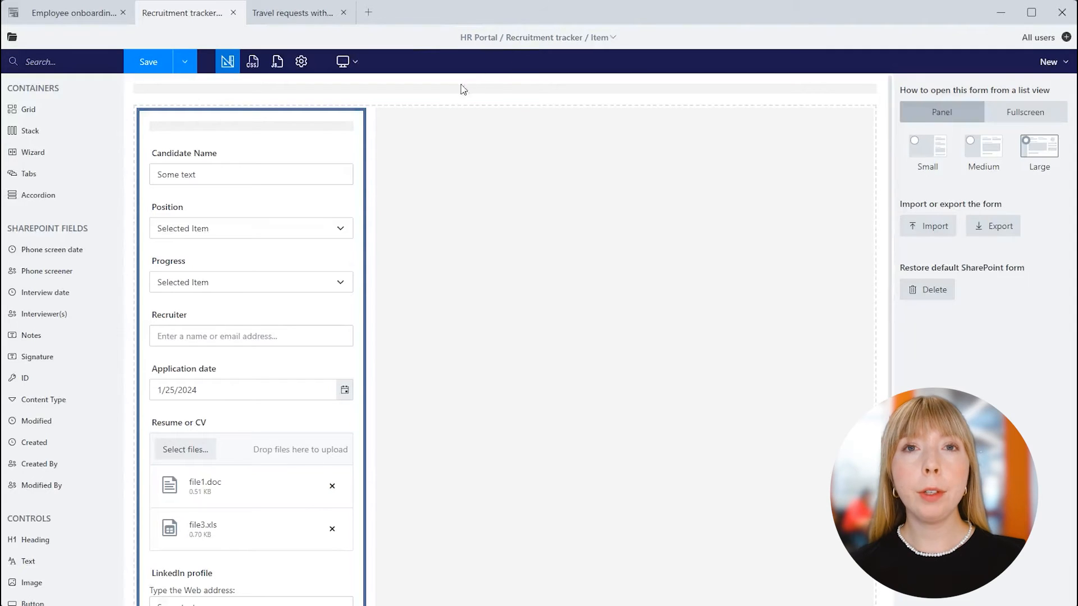
- In the form designer's Recruitment tracker form, view the stack and its inner grid settings and add a second grid beside the candidate fields
click(455, 105)
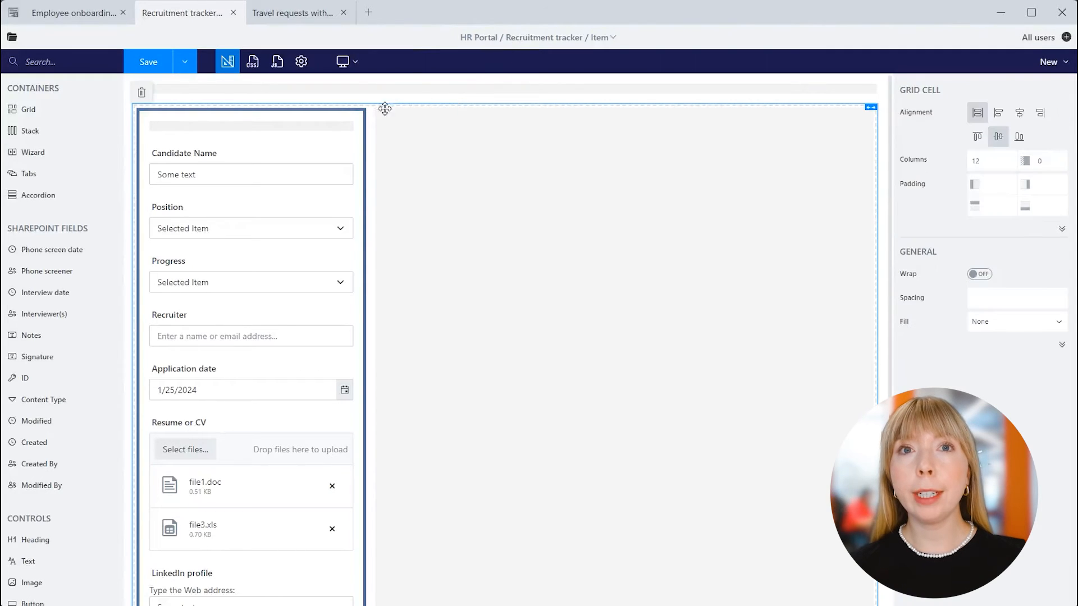
click(160, 127)
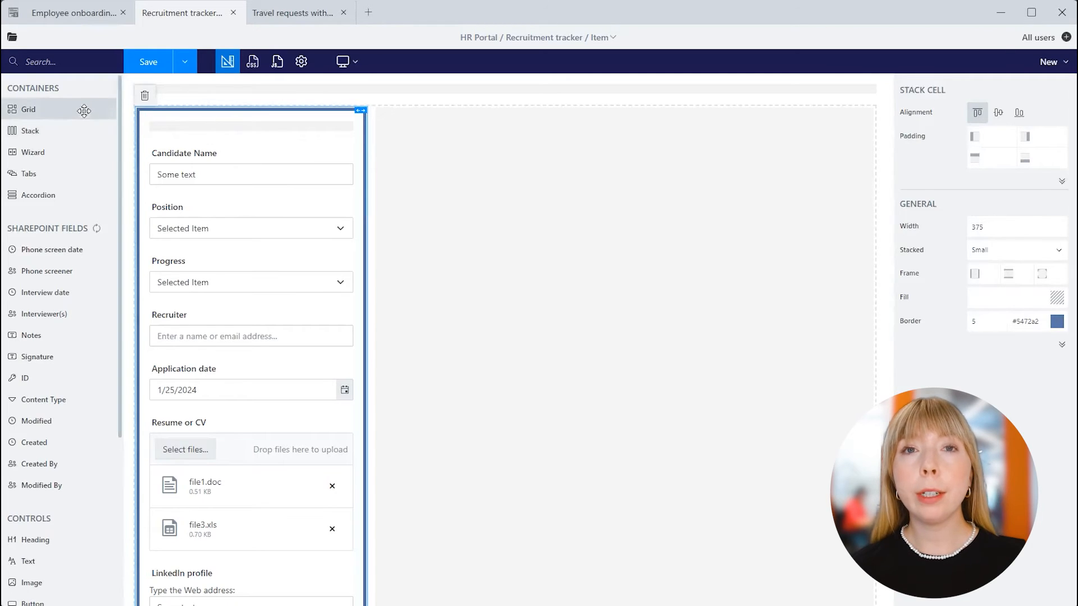
drag(84, 110, 433, 133)
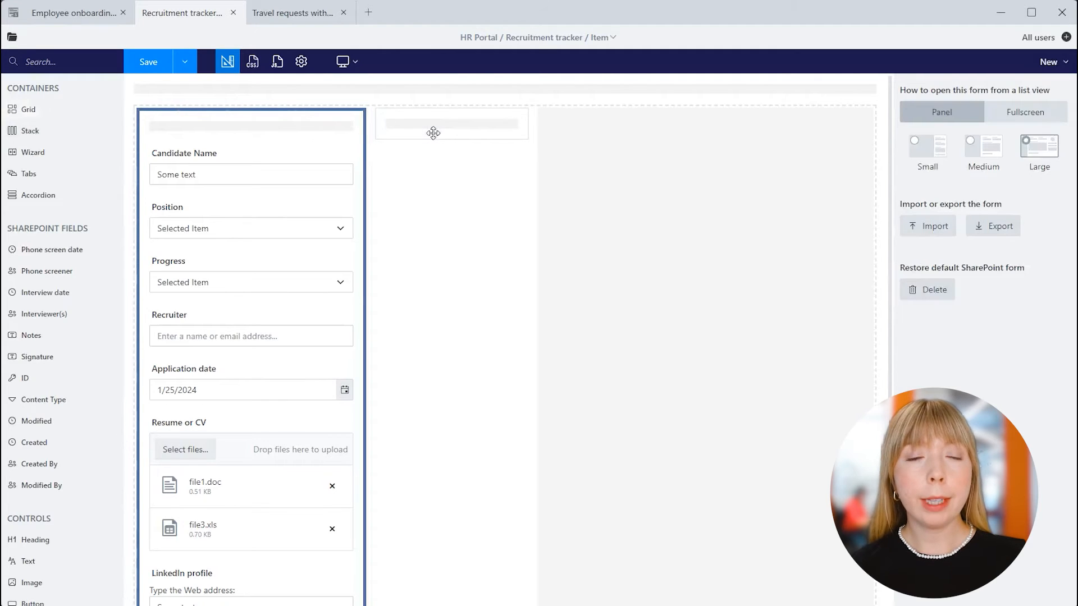
- Try a third grid at the end of the stack and delete it
drag(96, 110, 664, 140)
click(665, 130)
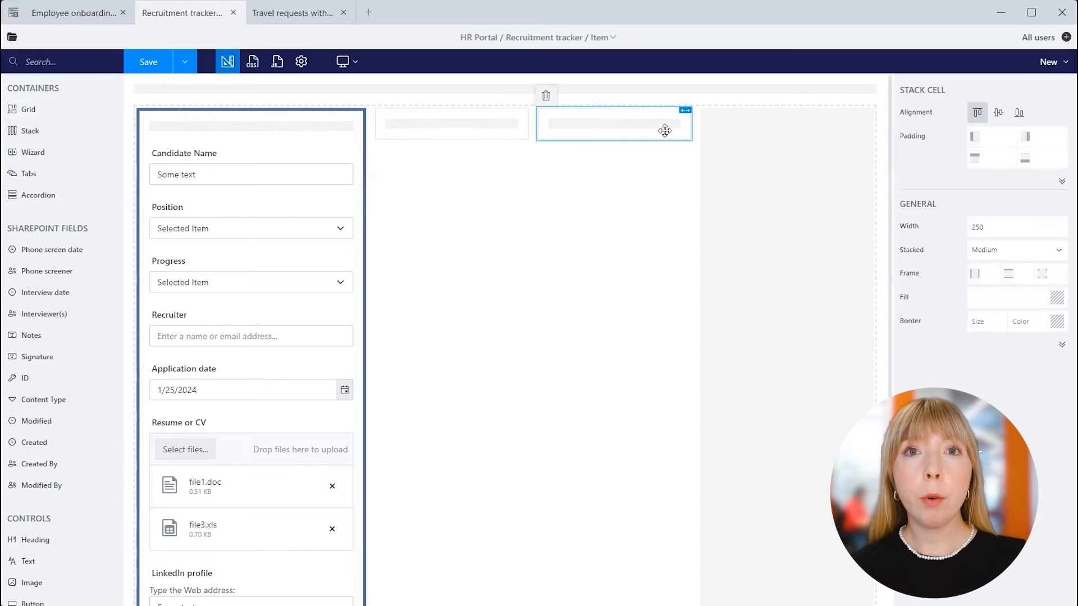
click(545, 97)
- Try right alignment on the stack's cell and restore the stretched alignment
click(548, 106)
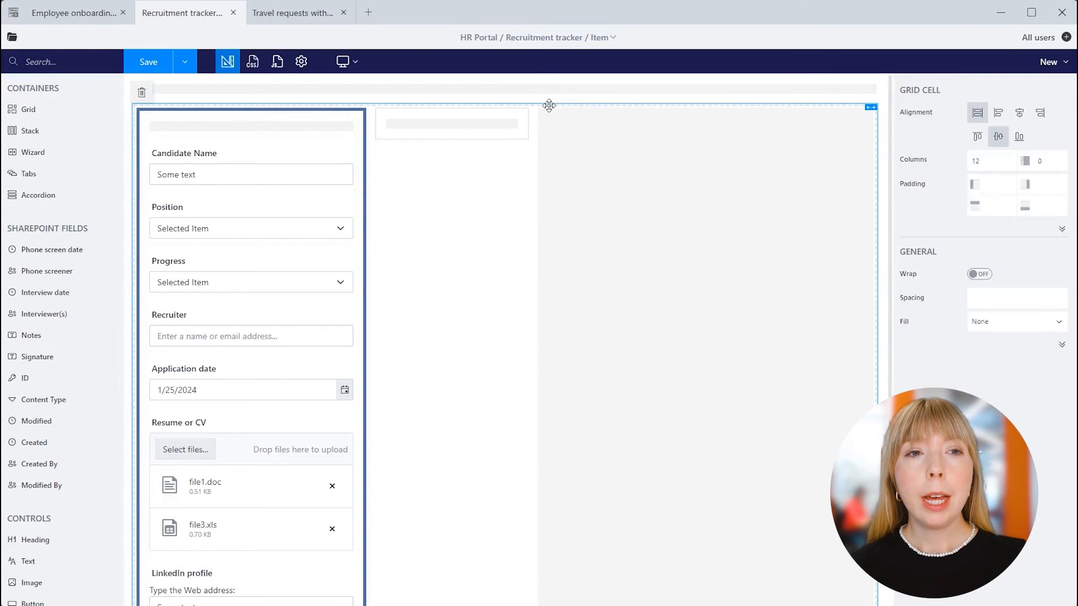
click(1040, 117)
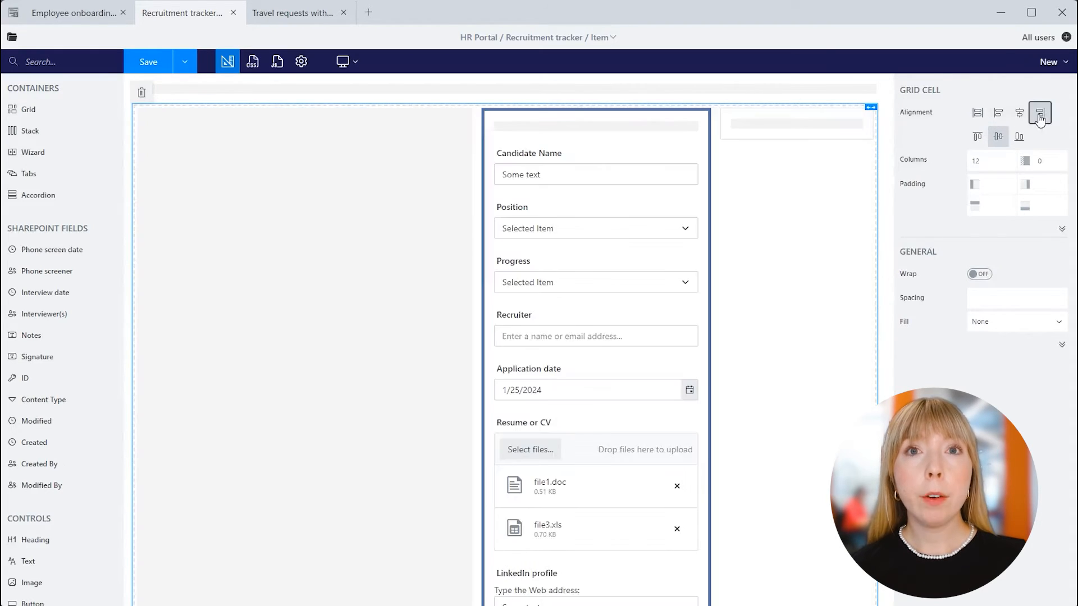
click(977, 114)
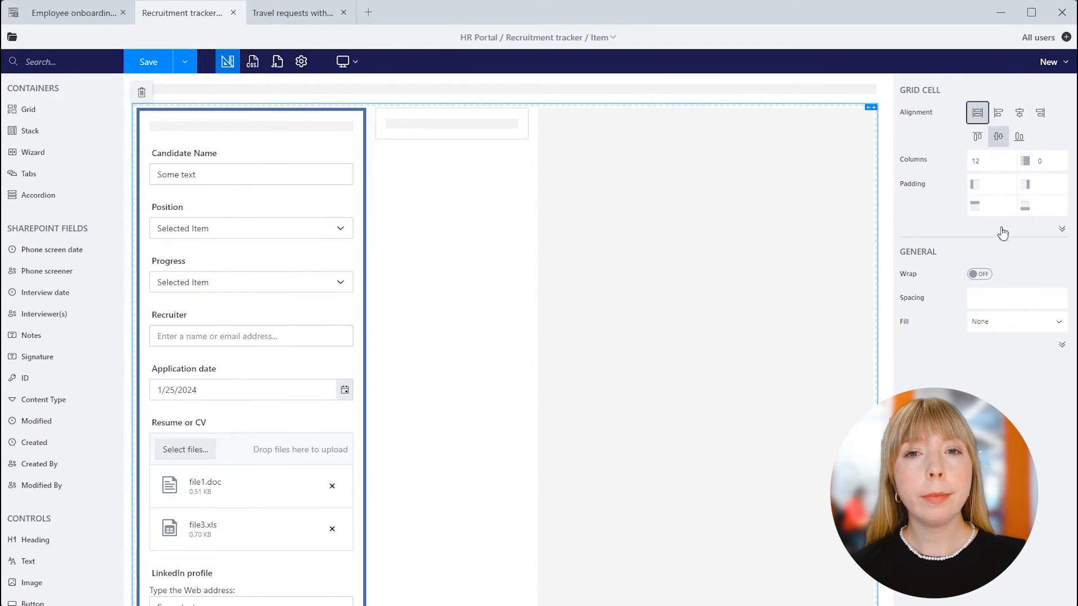
- Set the stack's spacing to 15 and its Fill option to First
click(986, 298)
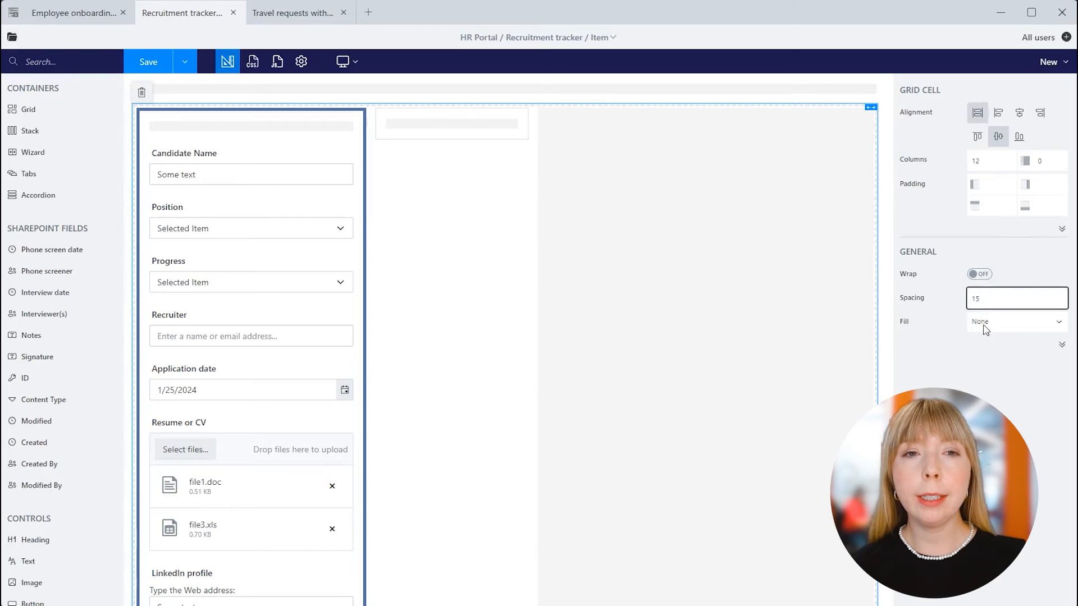
click(985, 327)
click(986, 351)
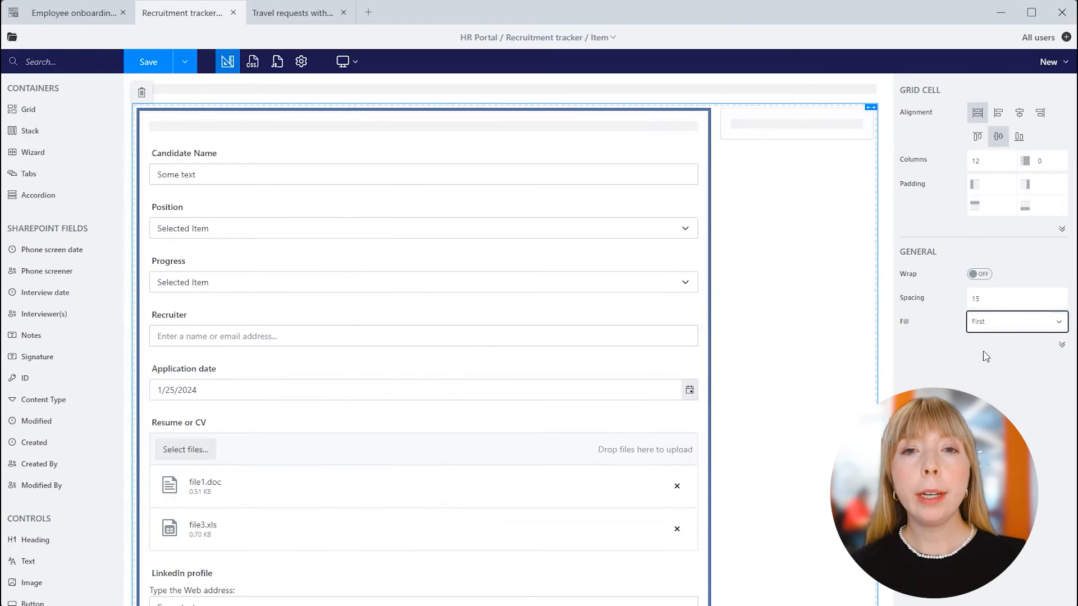
- Widen the second, empty grid in the stack to 325
click(754, 131)
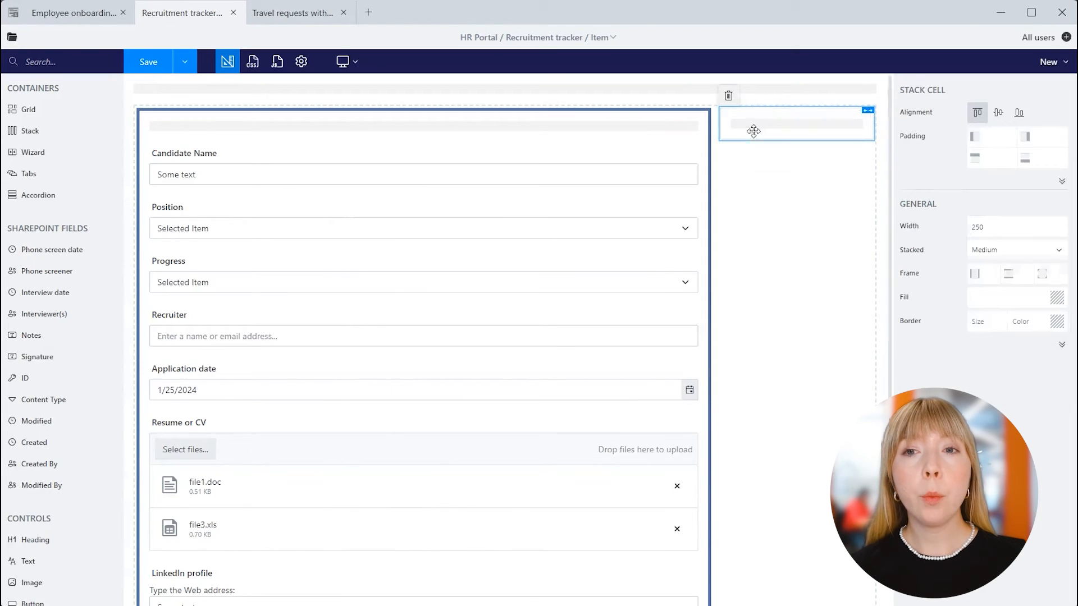
click(866, 113)
click(860, 114)
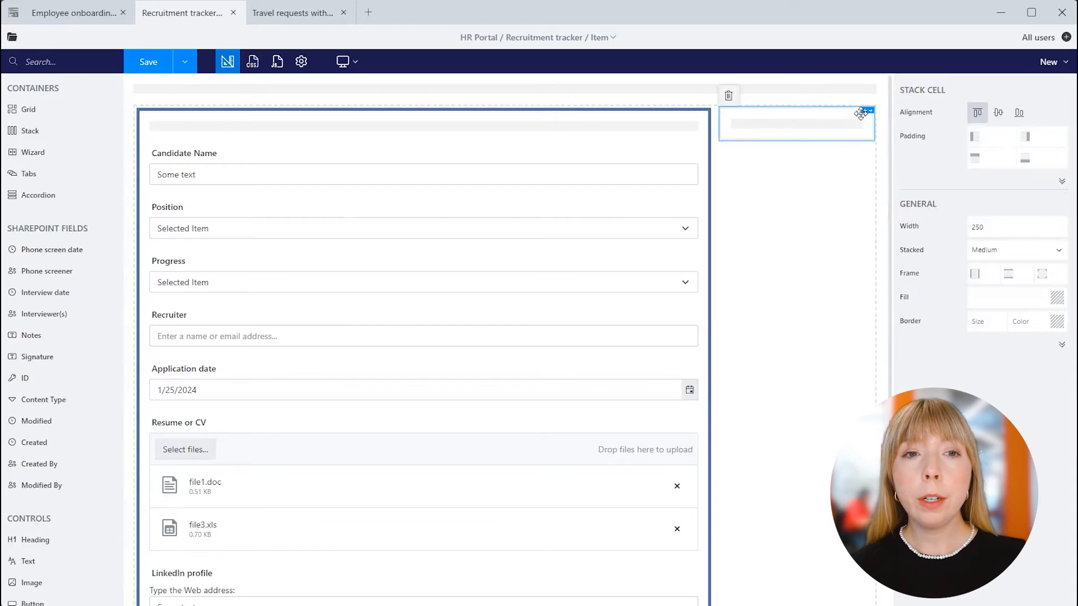
drag(866, 110, 911, 111)
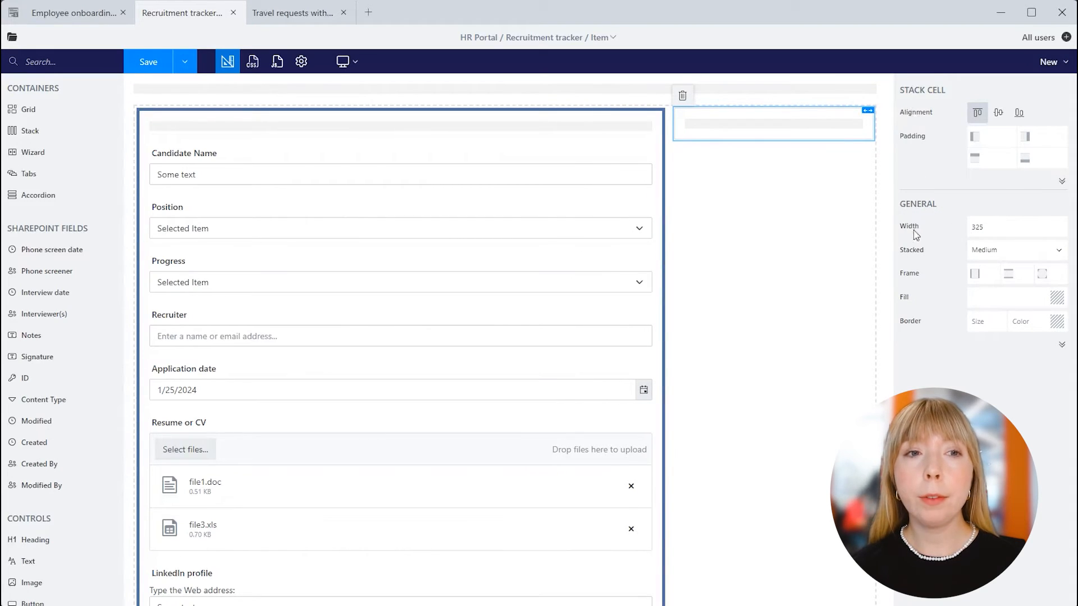
- Set the stack's Fill option to Last and widen the candidate fields grid to 420
click(877, 253)
click(983, 324)
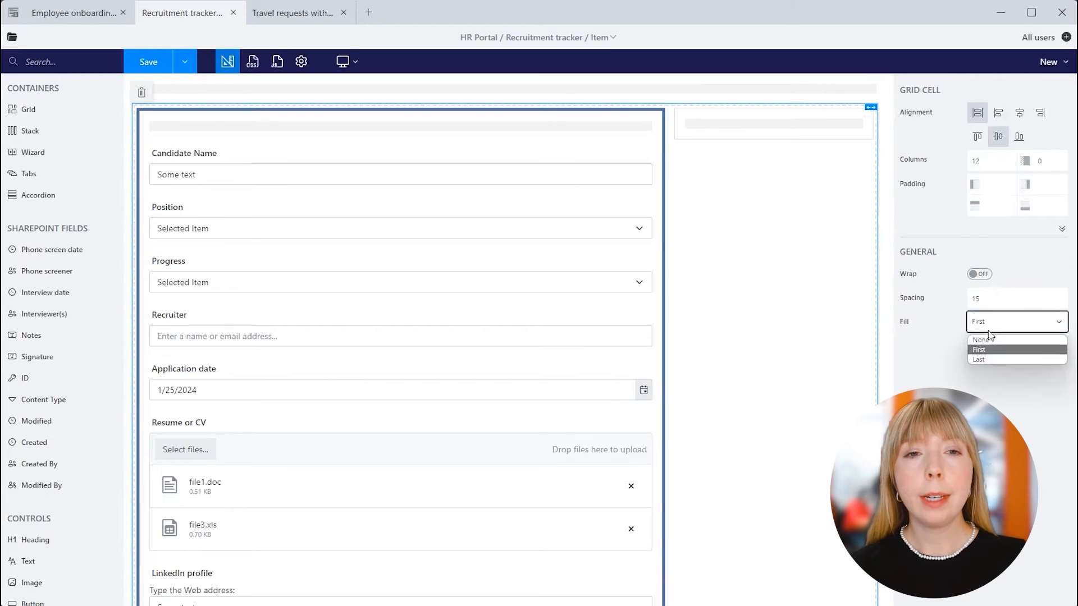
click(1001, 360)
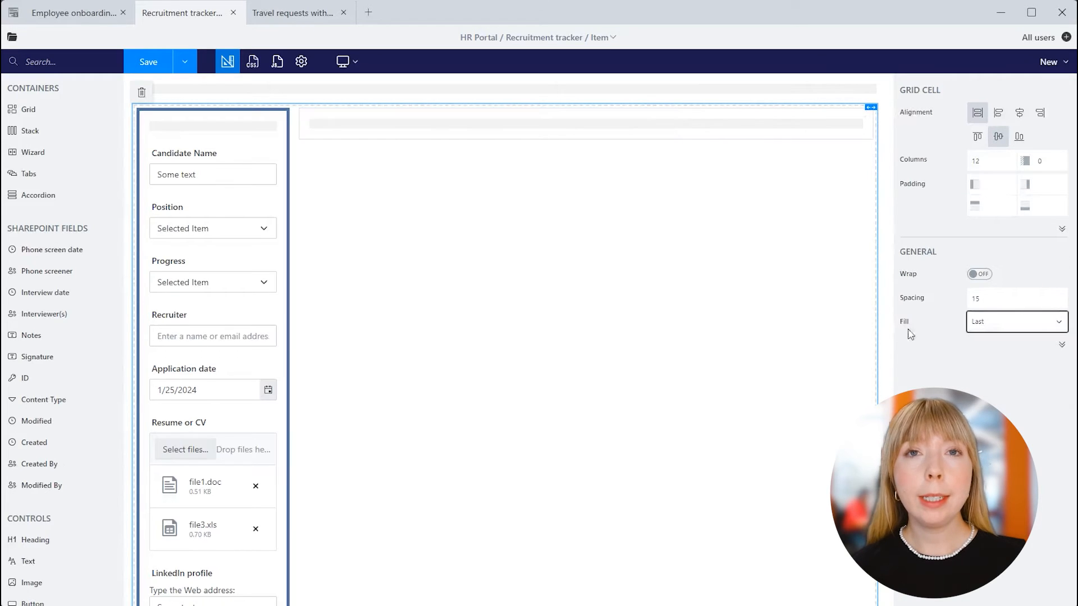
click(255, 116)
drag(278, 110, 386, 110)
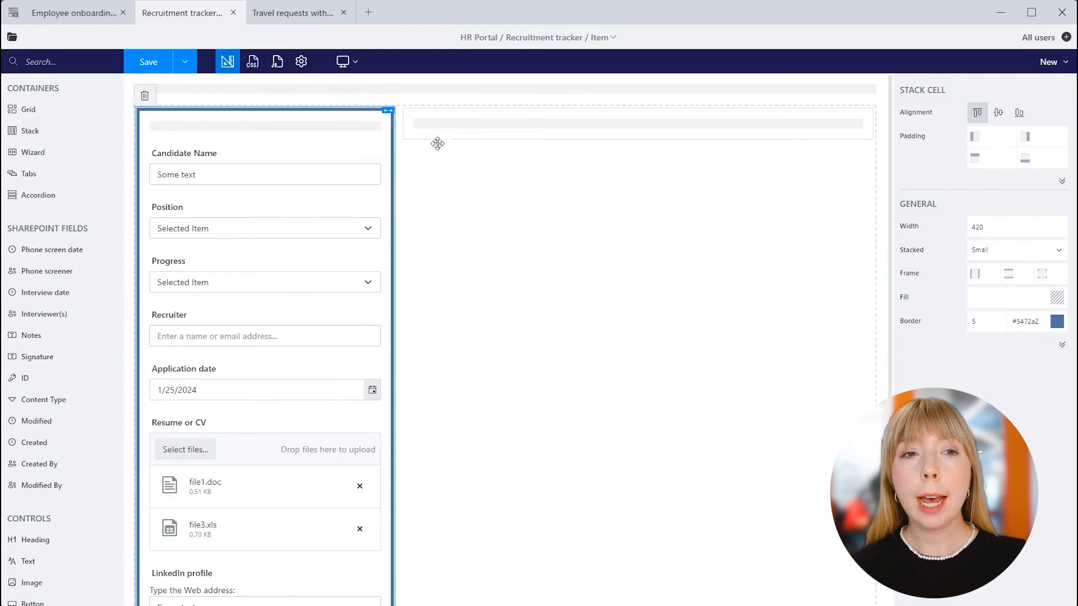
- Copy the candidate grid's border color #5472a2 to the second grid and set that grid's border size to 5
click(1016, 321)
key(ctrl+c)
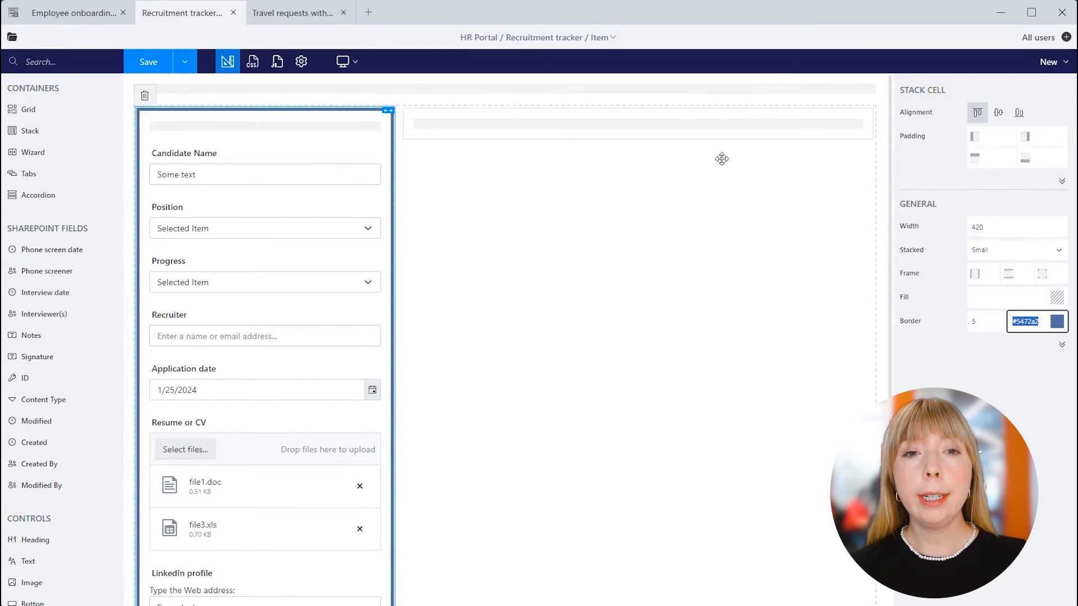
click(714, 135)
click(1025, 345)
key(ctrl+v)
click(979, 341)
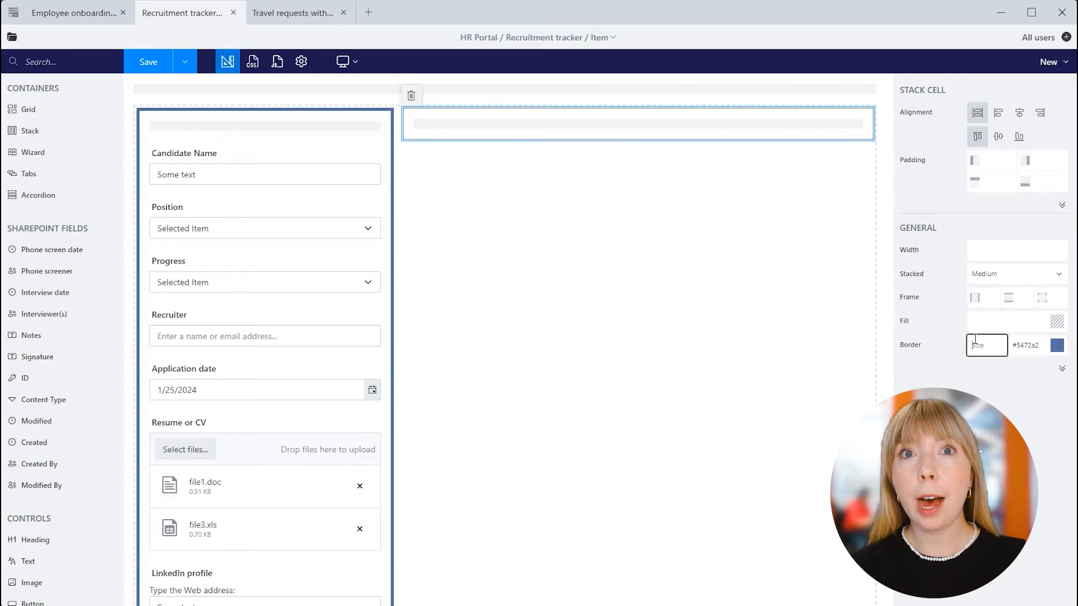
text(5)
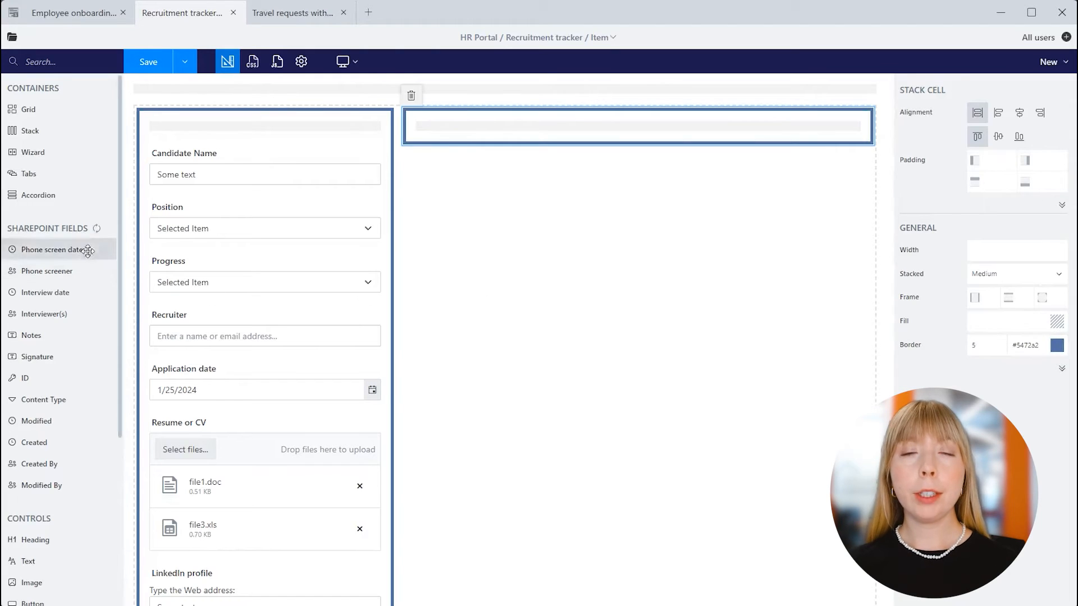
- Add the Phone screen date, Phone screener, Interview date, Interviewer(s), Notes and Signature fields to the second grid in that order
drag(84, 249, 479, 126)
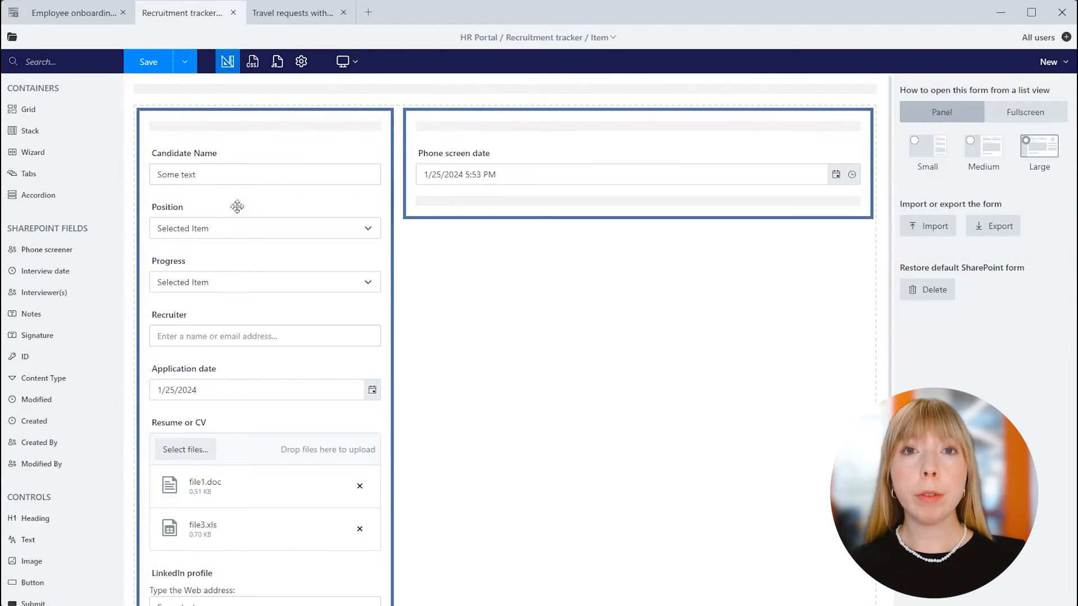
drag(77, 248, 456, 243)
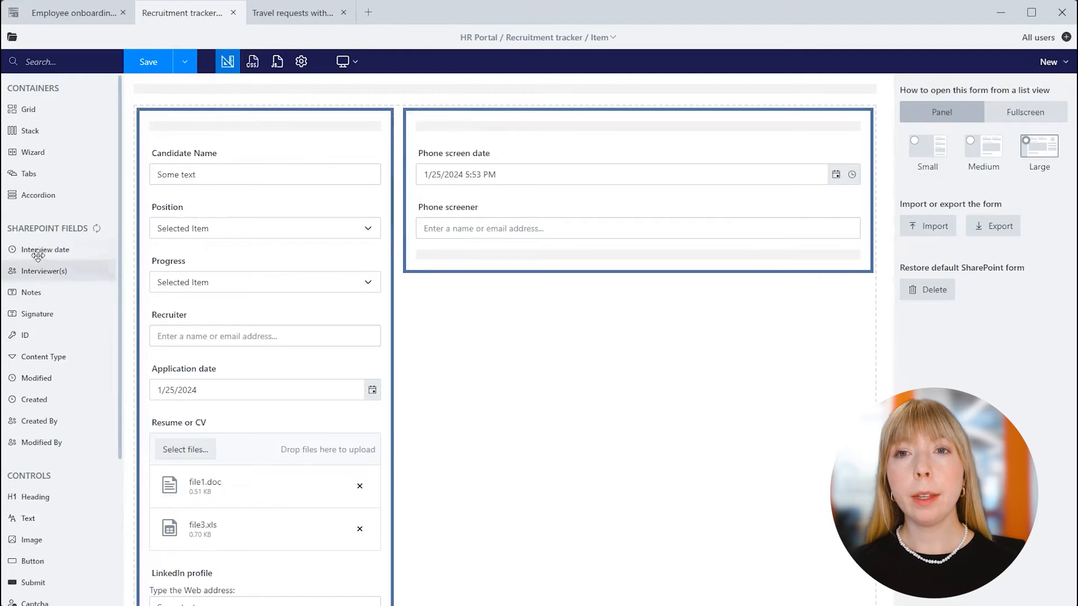
drag(45, 249, 482, 260)
drag(46, 258, 494, 311)
mouse_move(45, 249)
mouse_down()
mouse_move(212, 335)
mouse_move(472, 366)
mouse_move(45, 249)
mouse_move(471, 492)
mouse_up()
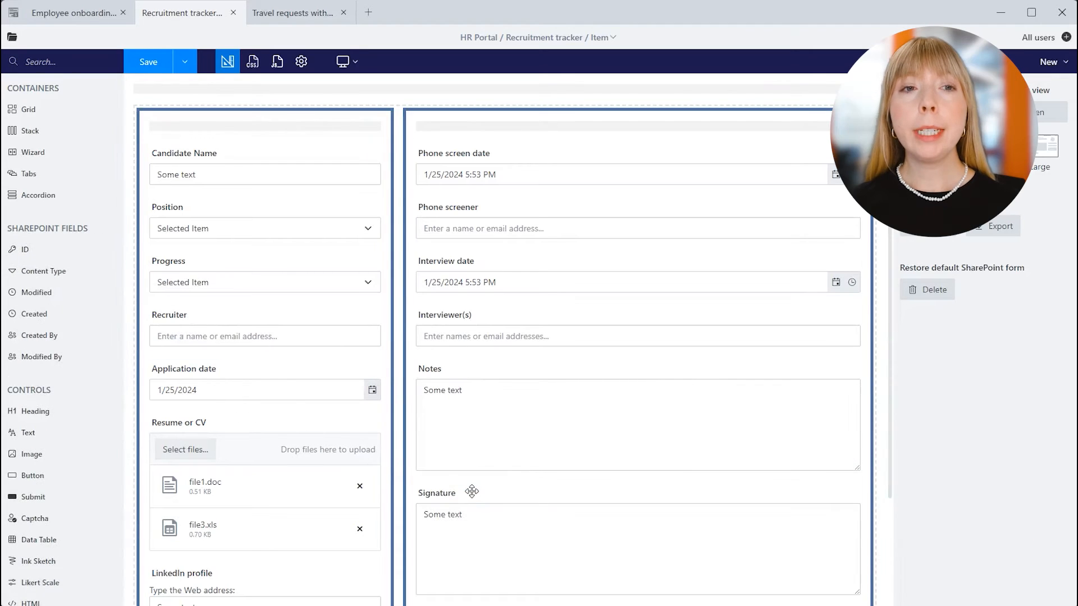
- Replace the Signature text field in the second grid with an Ink Sketch control below Notes
scroll(475, 491, down, 2)
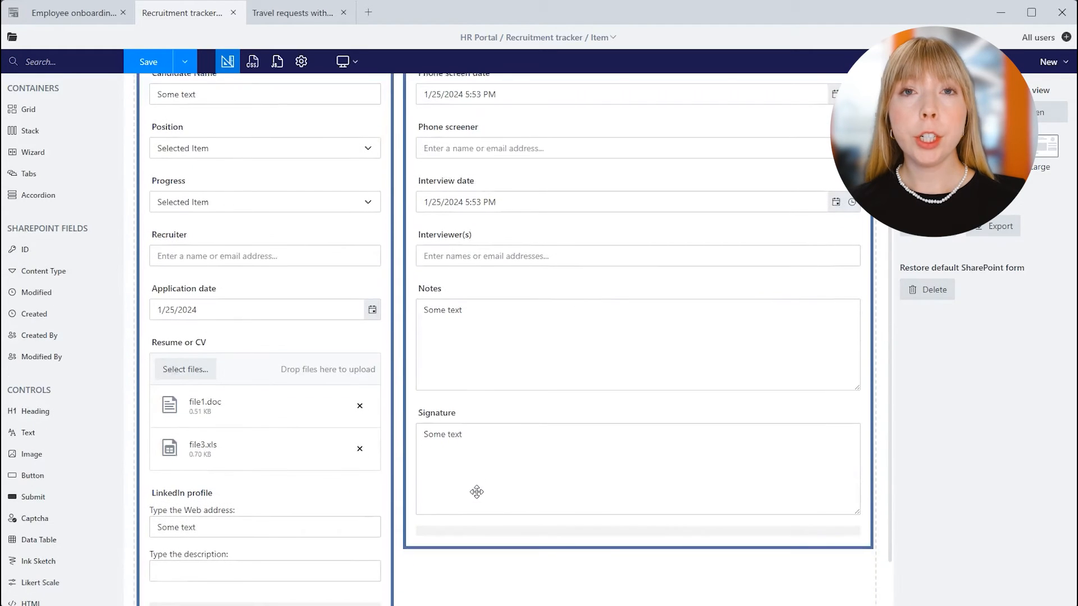
click(452, 428)
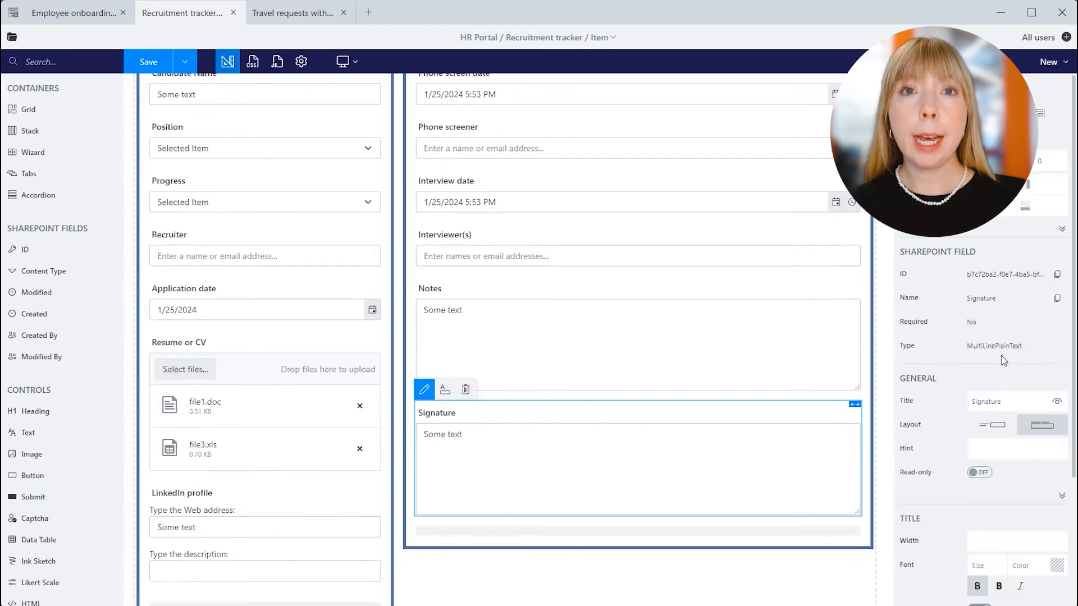
click(465, 389)
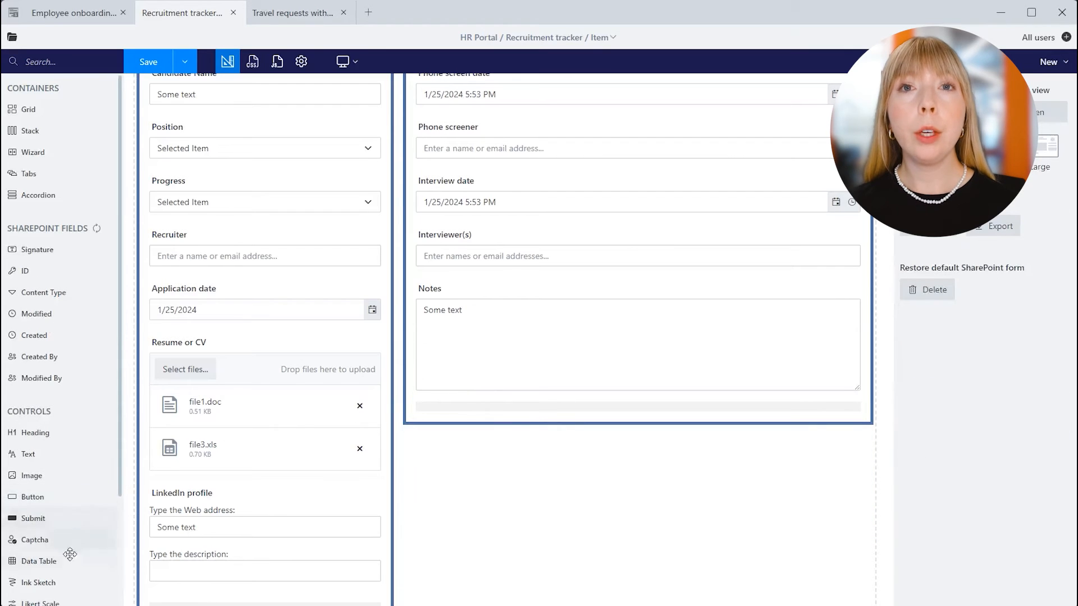
drag(56, 583, 510, 393)
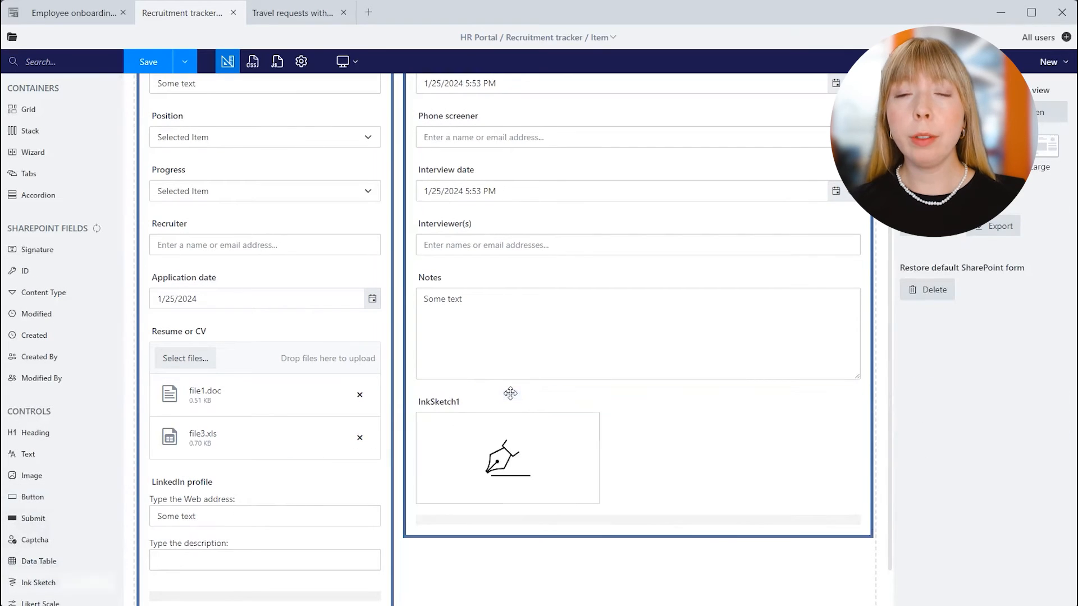
- Title the ink sketch Signature and set its width to 350 and its height to 125
click(527, 413)
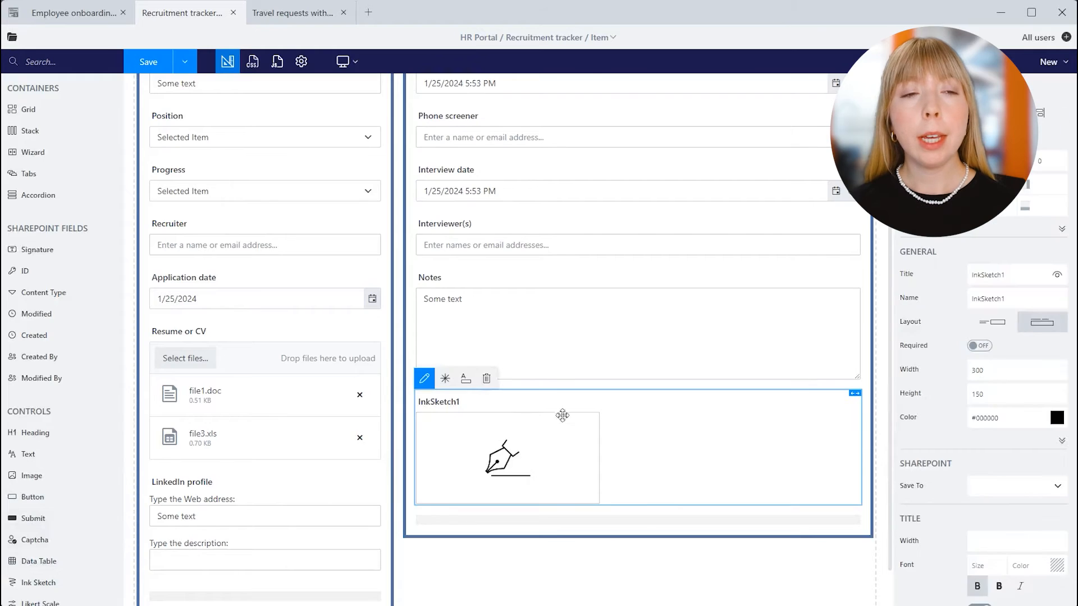
double_click(1018, 276)
text(Signature)
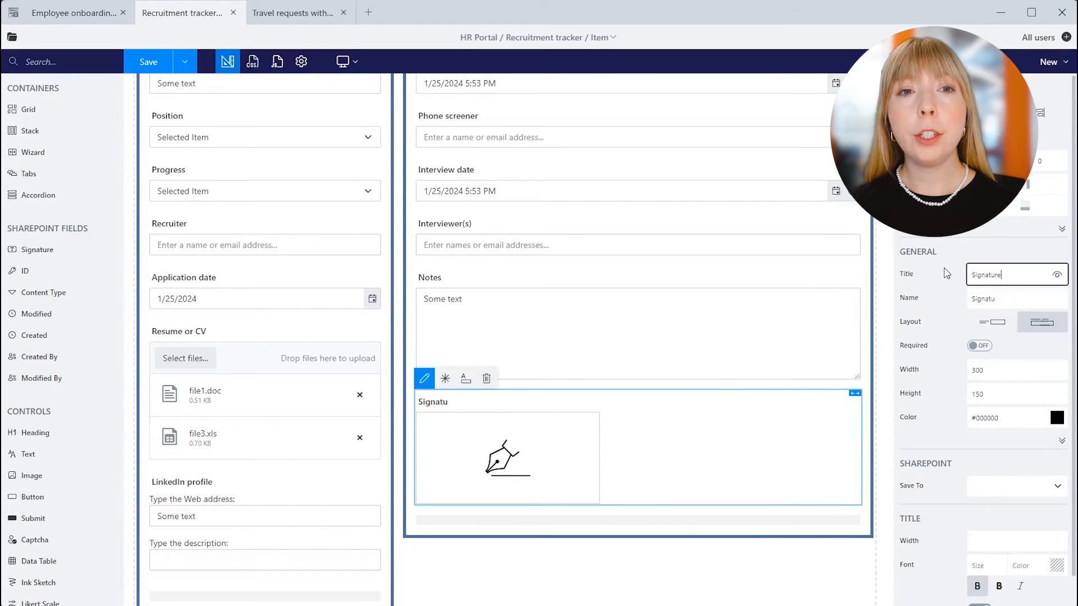
click(999, 370)
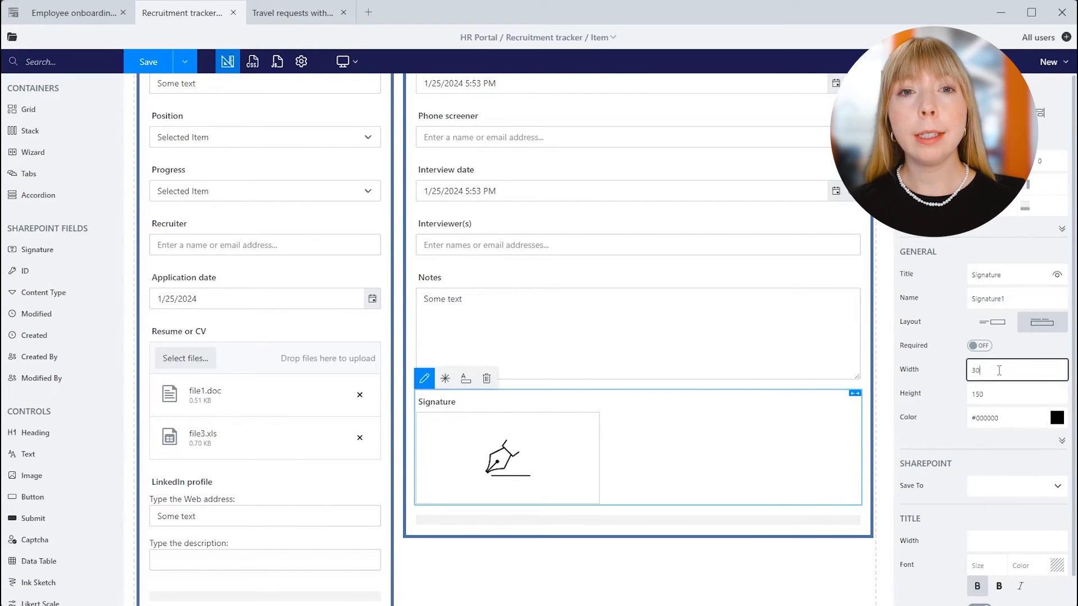
text(50)
click(1006, 401)
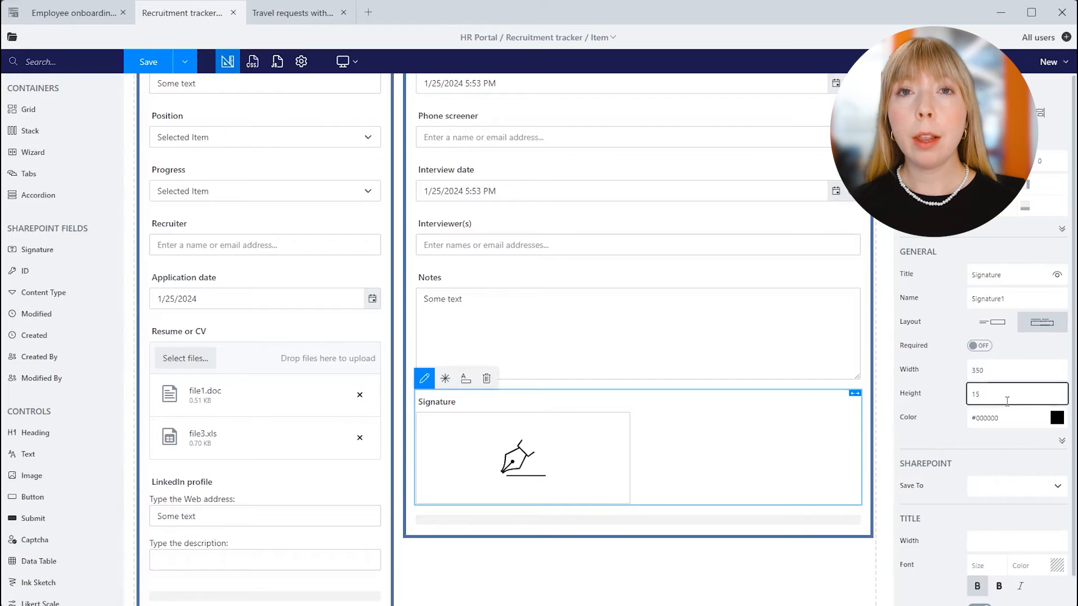
key(BackSpace)
text(25)
- Try a red ink color on the sketch, settle on near-black #1b1818, and save the sketch to the Signature field
click(1030, 421)
click(1040, 443)
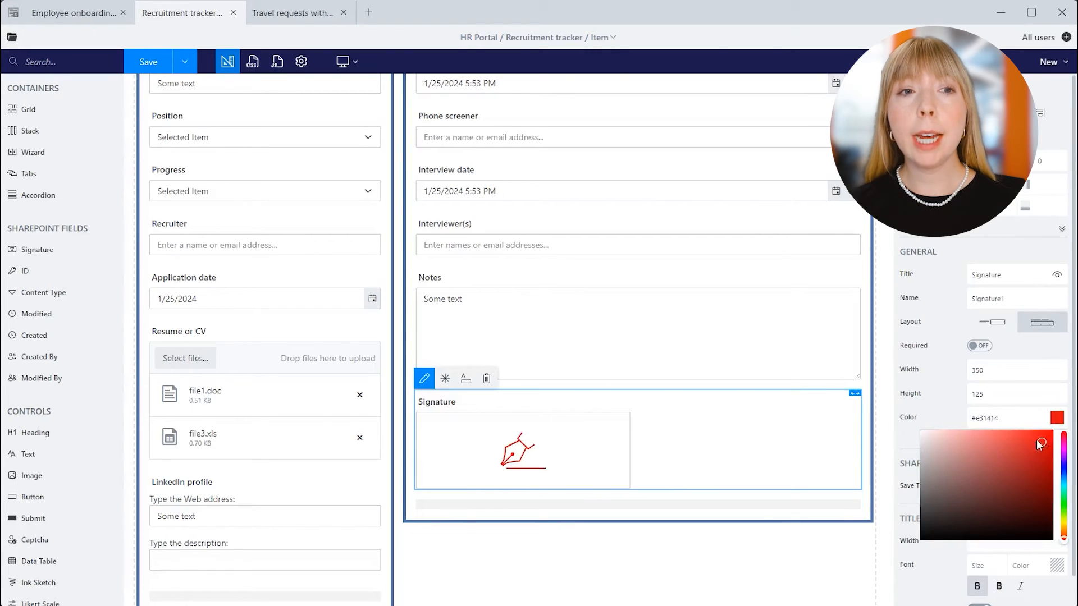
click(936, 532)
scroll(938, 470, down, 1)
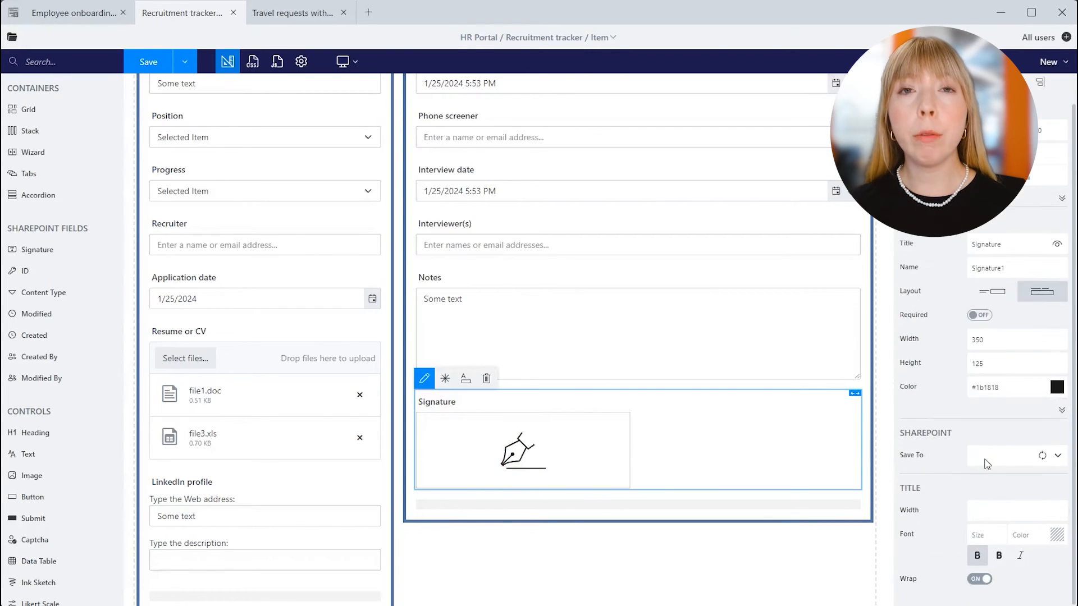
click(986, 462)
click(1002, 531)
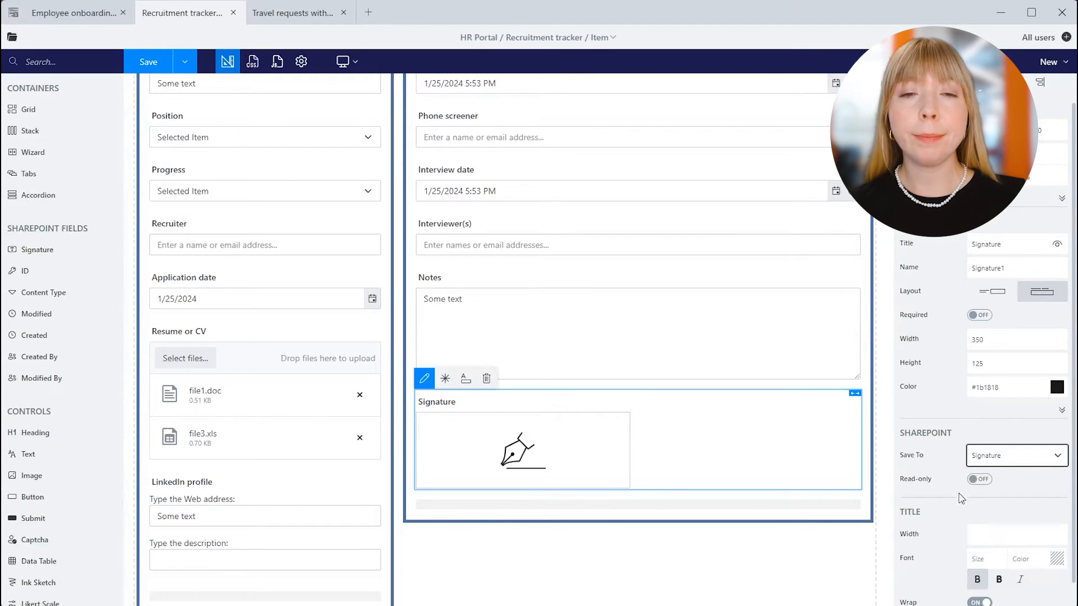
scroll(960, 498, down, 1)
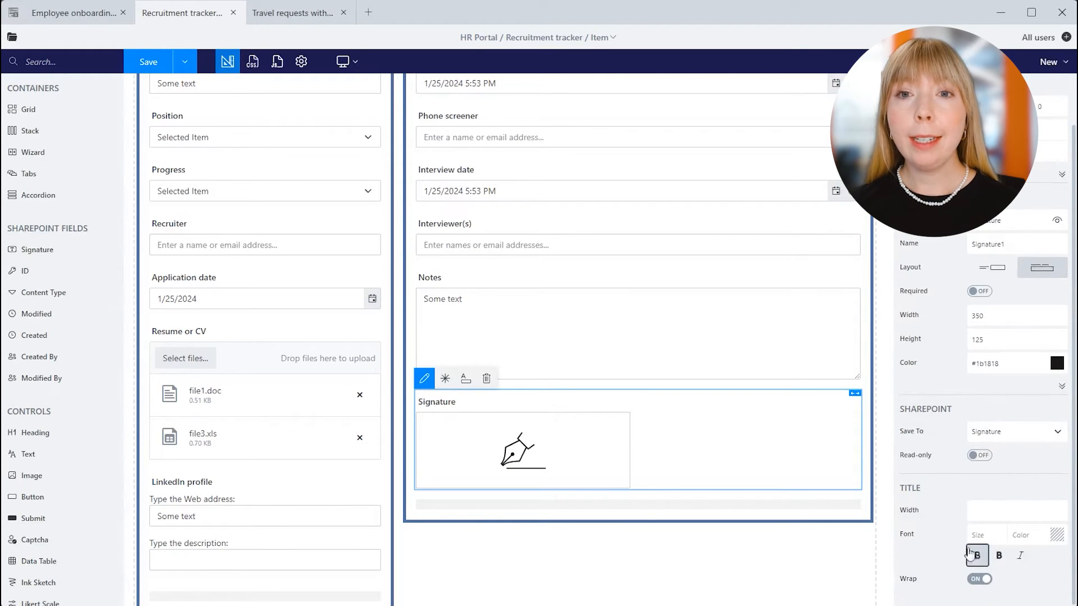
- Add a stack below the two-grid stack and place a Button and a Submit control in it
scroll(774, 512, down, 1)
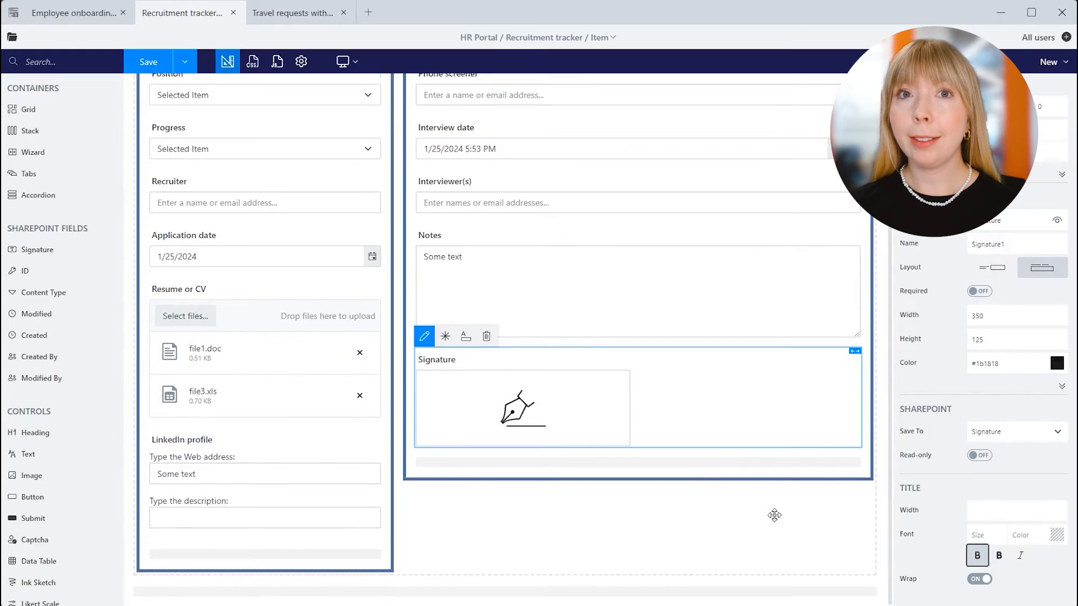
mouse_move(29, 129)
mouse_down()
mouse_move(146, 550)
mouse_move(194, 587)
mouse_up()
scroll(194, 586, down, 1)
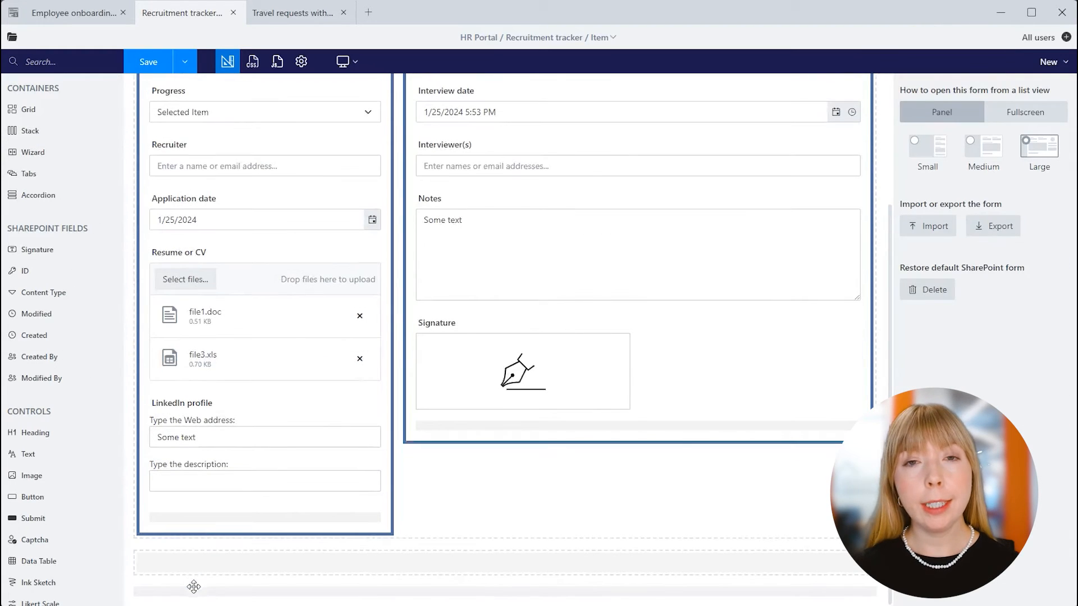
click(195, 563)
drag(32, 496, 168, 563)
drag(32, 518, 288, 548)
- Set the button stack's spacing to 15 and its Fill option to Last
click(291, 549)
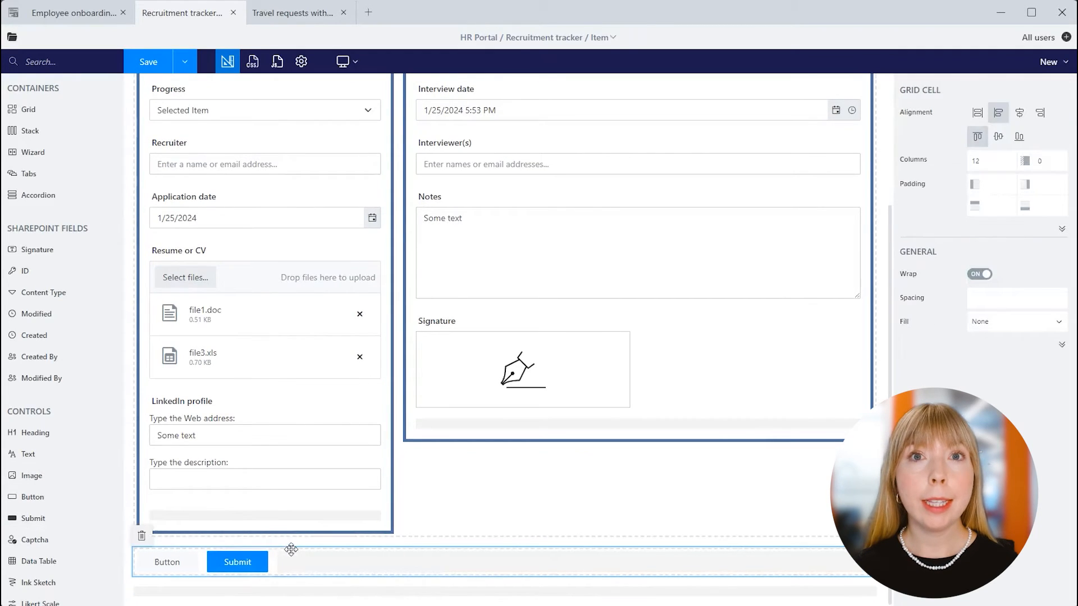
click(997, 299)
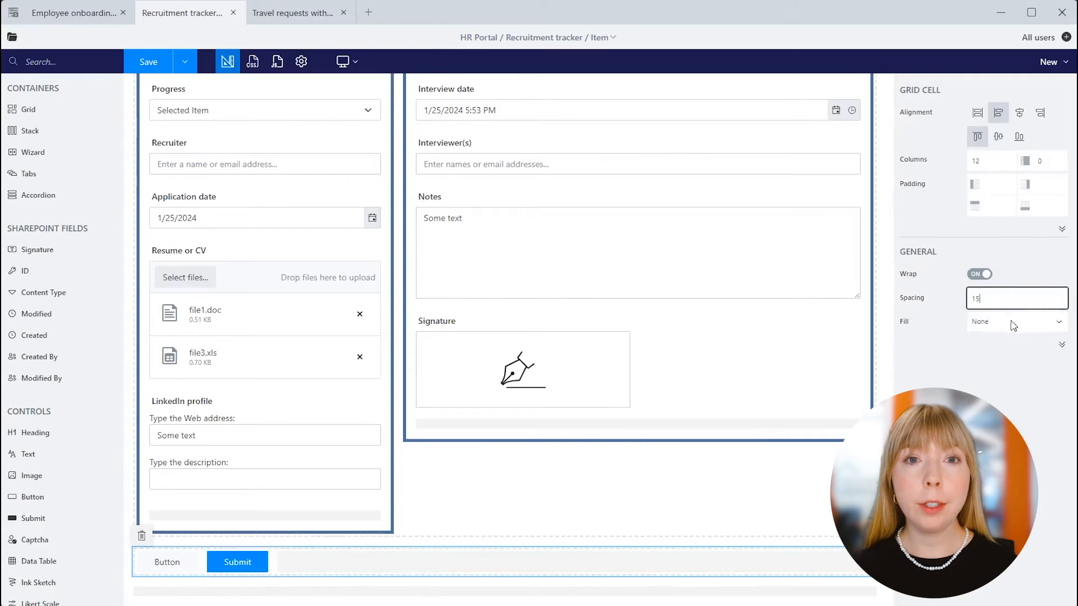
click(1010, 321)
click(1004, 359)
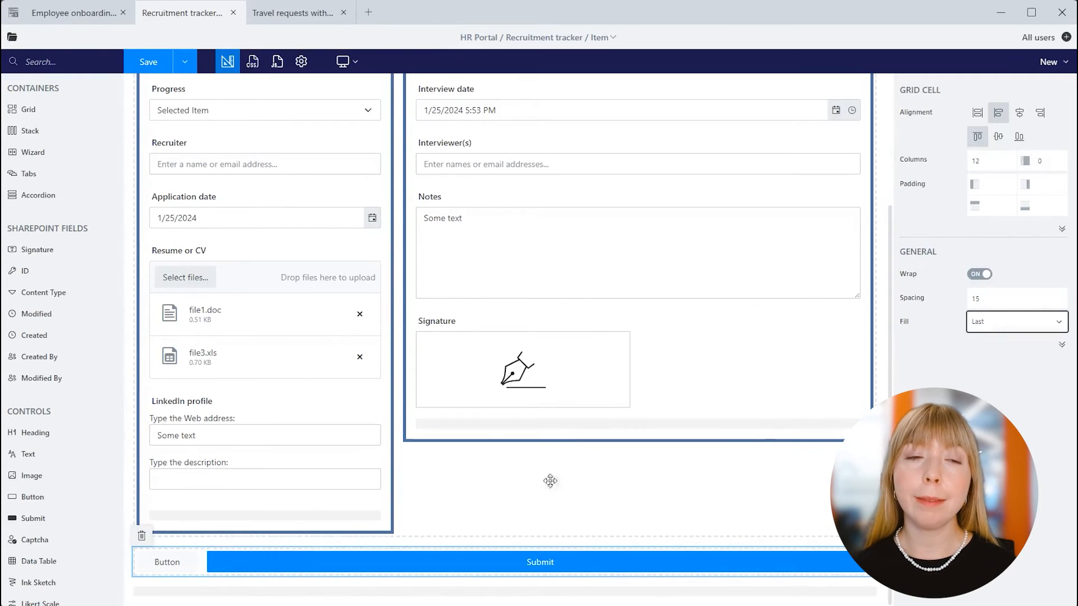
- Widen the plain button to 420 and set both its name and text to Cancel
click(179, 561)
drag(192, 554, 385, 545)
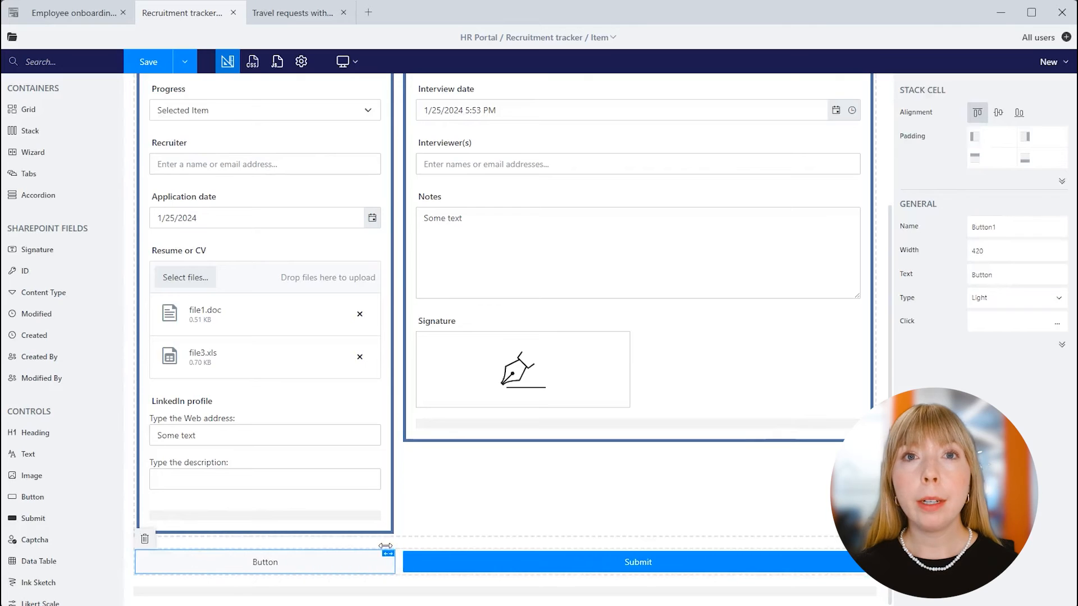
click(996, 226)
drag(996, 227, 963, 224)
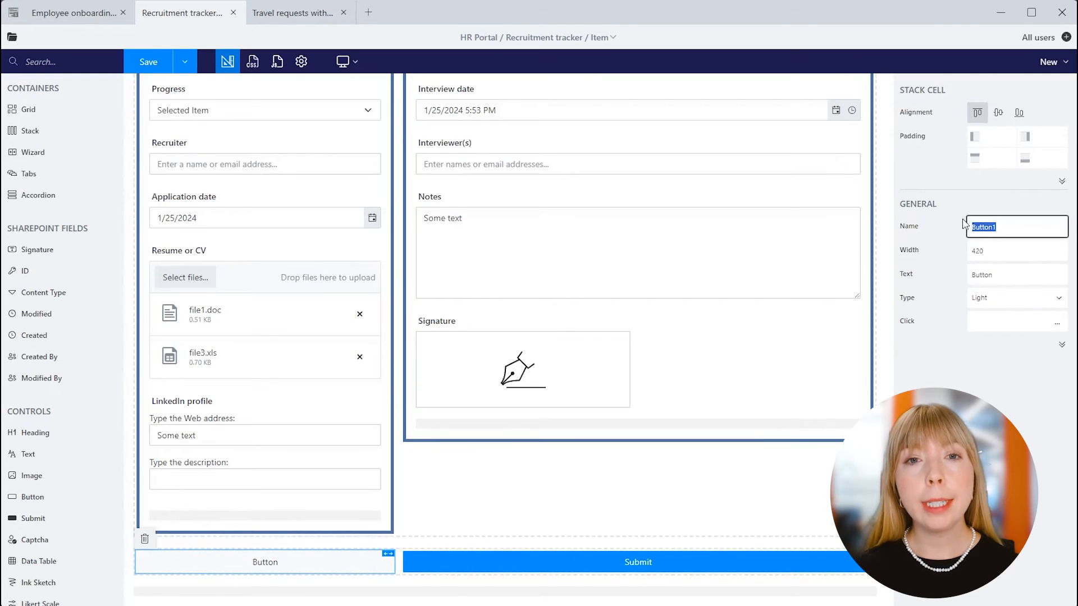
text(Cancel)
drag(996, 274, 956, 276)
text(Canc)
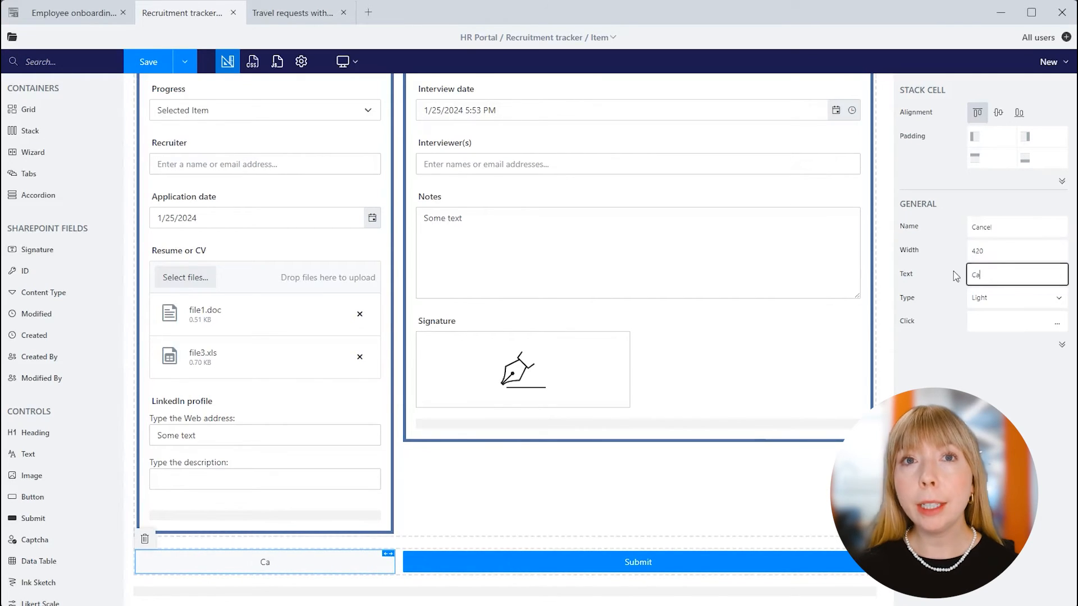
text(el)
- Try the Secondary and Success types on the Cancel button and set its type to Danger
click(1004, 298)
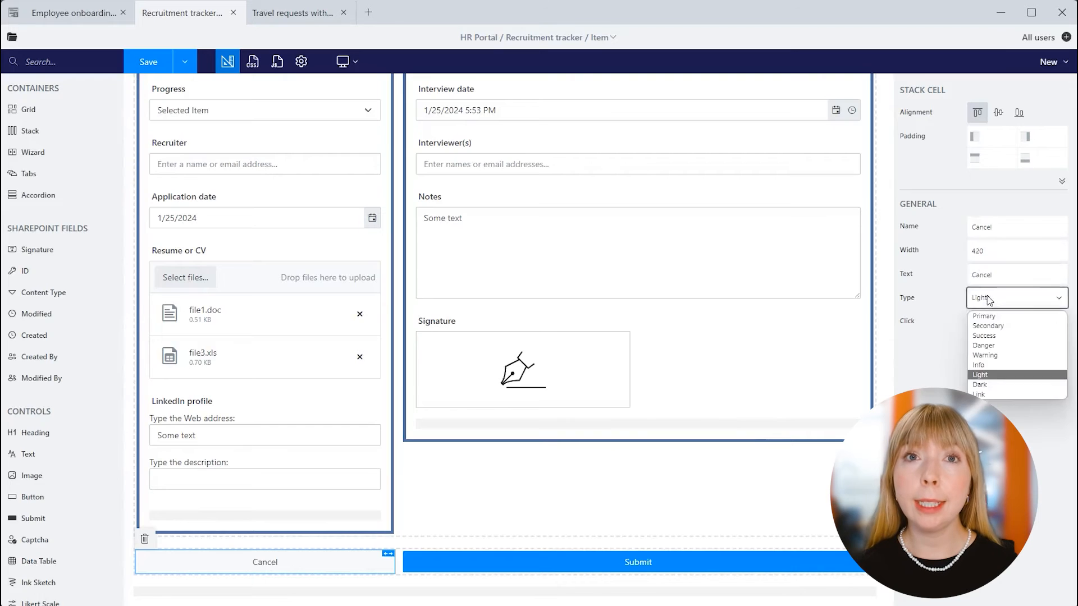
click(1003, 326)
click(1005, 302)
click(1003, 335)
click(1007, 303)
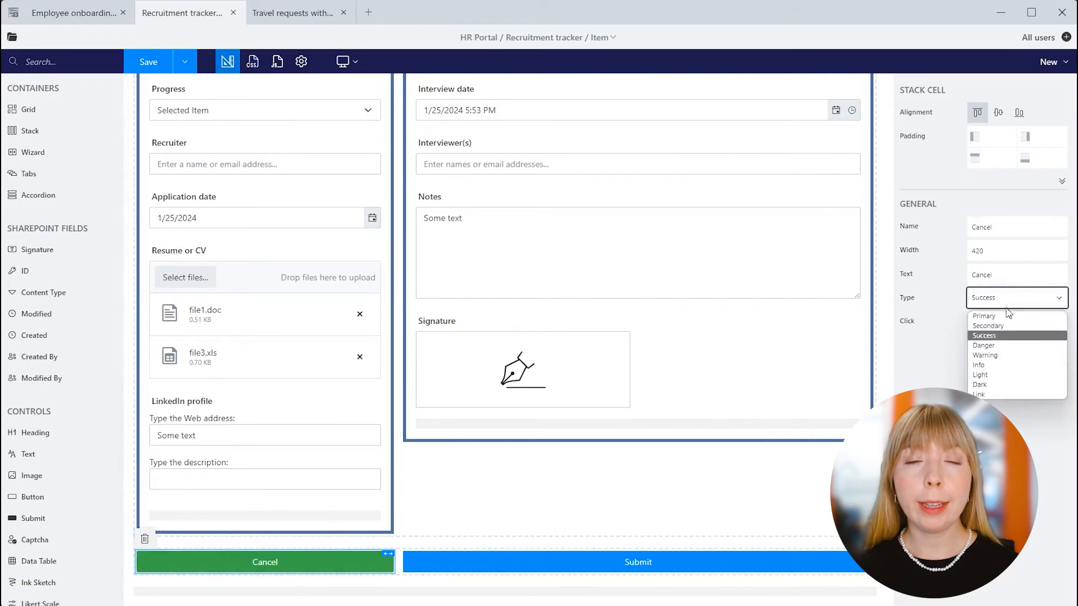
click(1003, 346)
- Set the Cancel button's click action to the code return fd.close()
click(1059, 324)
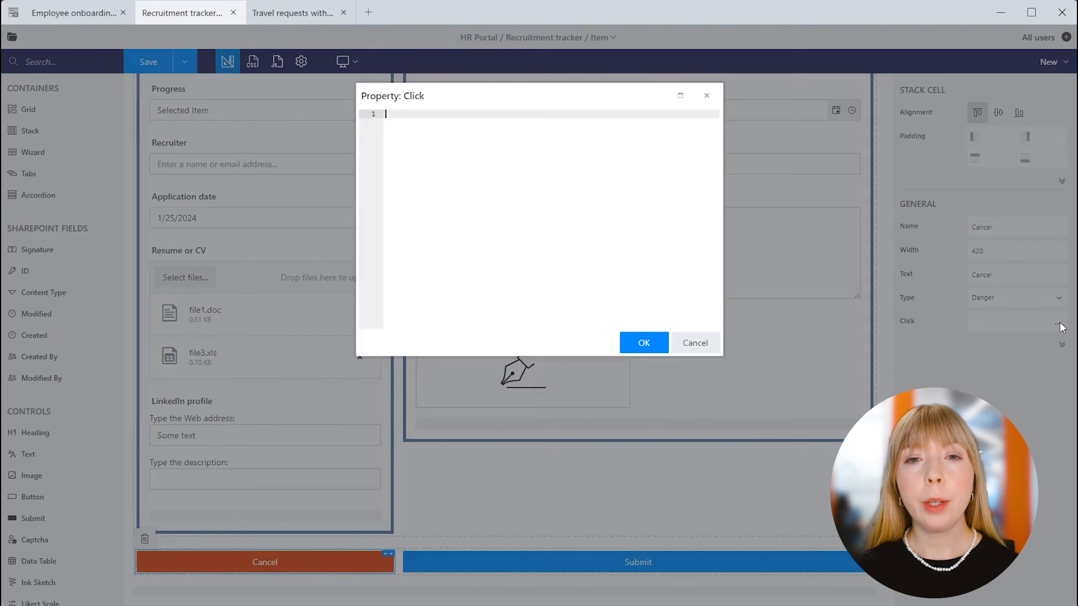
text(return )
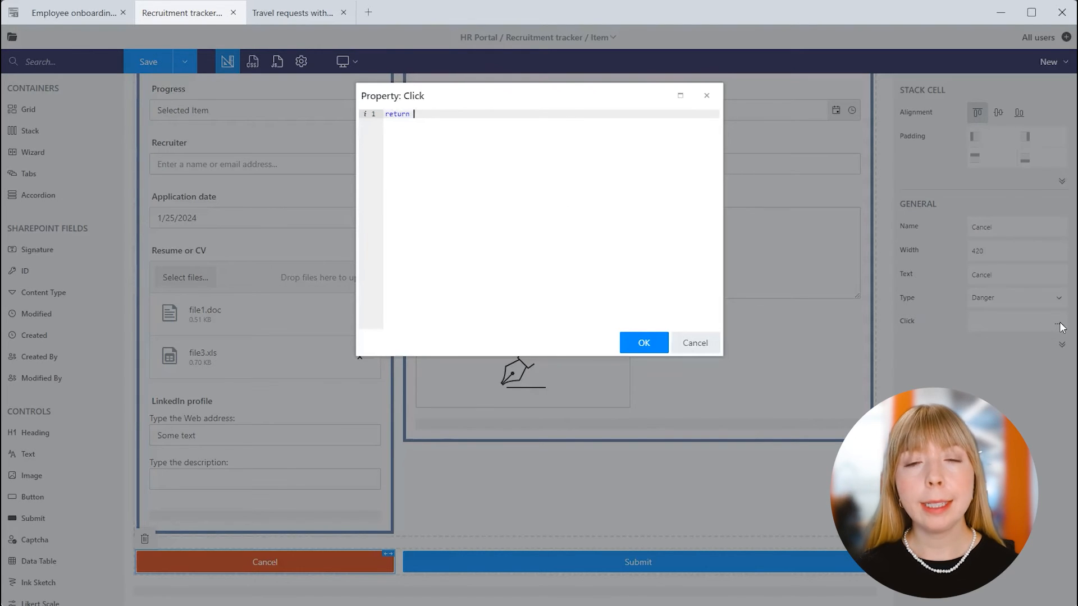
text(fd.close()
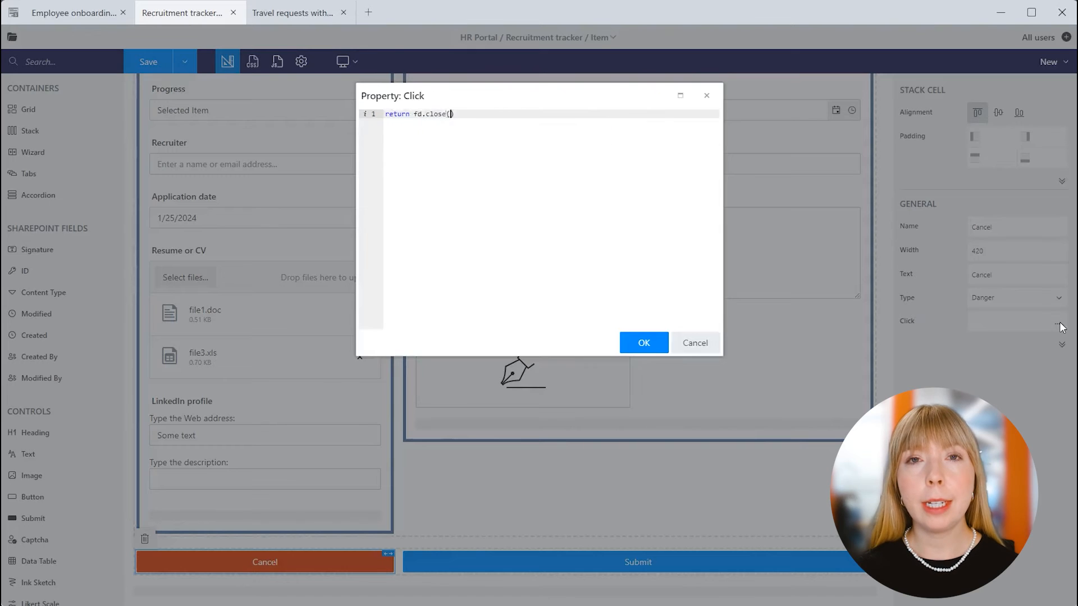
click(644, 343)
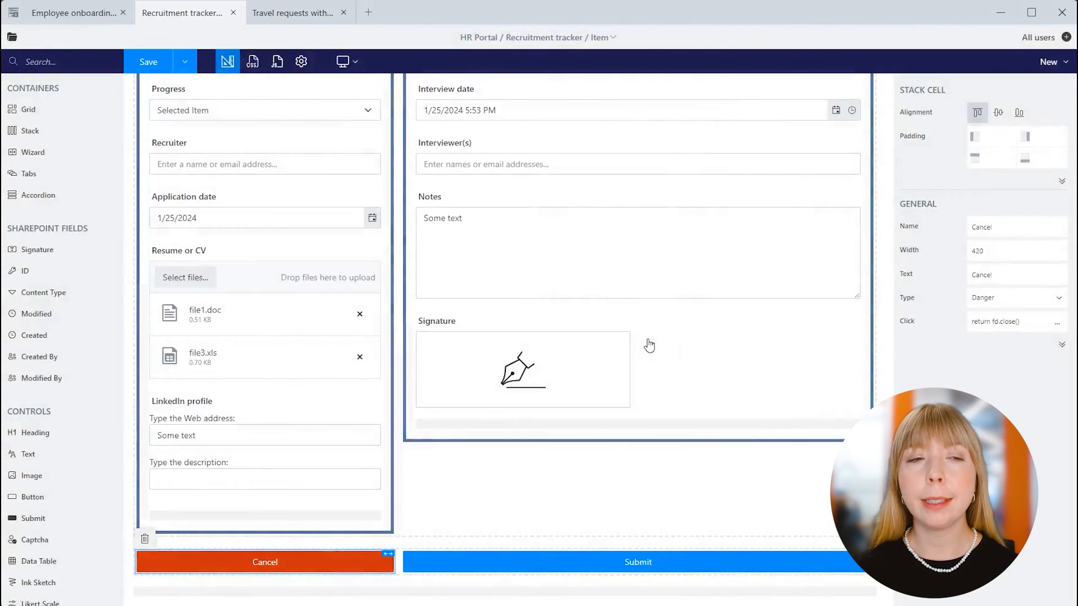
- Review the Submit control's click code without changing it
click(664, 553)
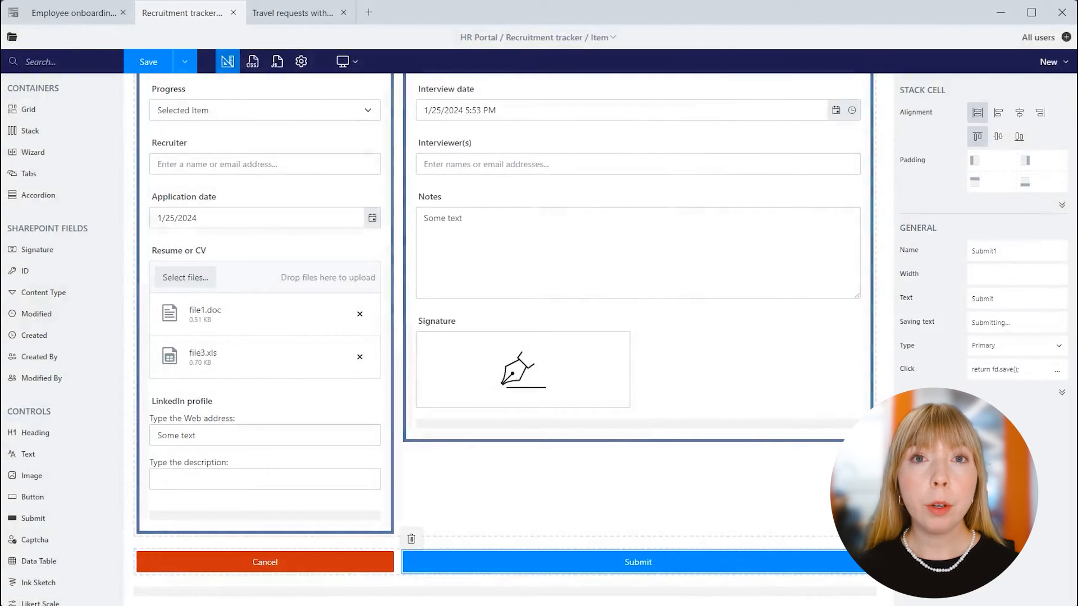
click(1057, 370)
click(696, 344)
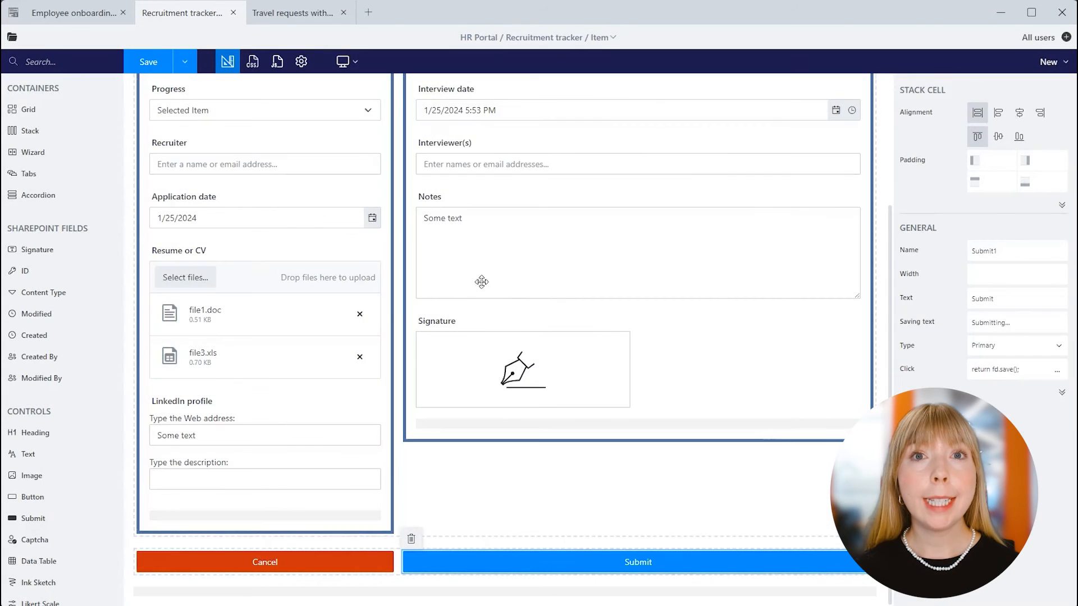
- Save the Recruitment tracker Item form
scroll(481, 281, up, 3)
click(158, 66)
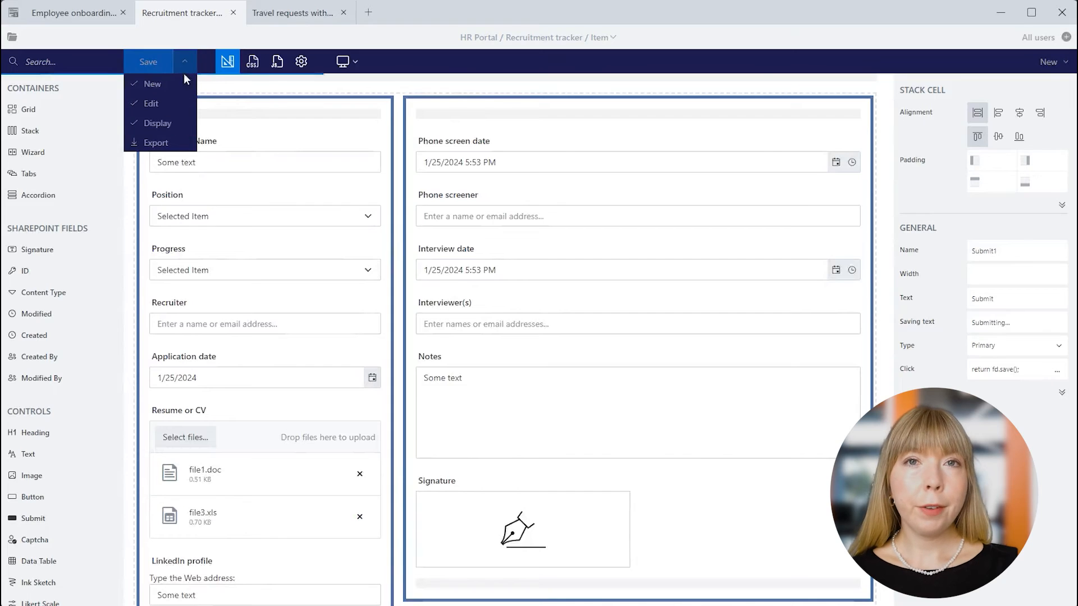
click(229, 85)
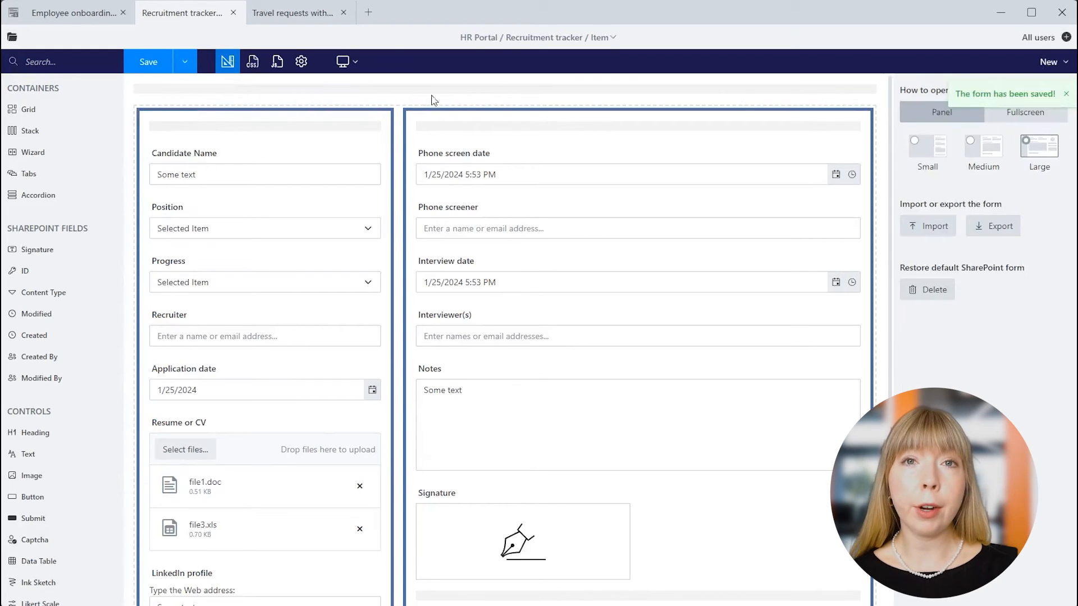
- Switch the Recruitment tracker form to the Schedule content type and look through its layout
click(605, 44)
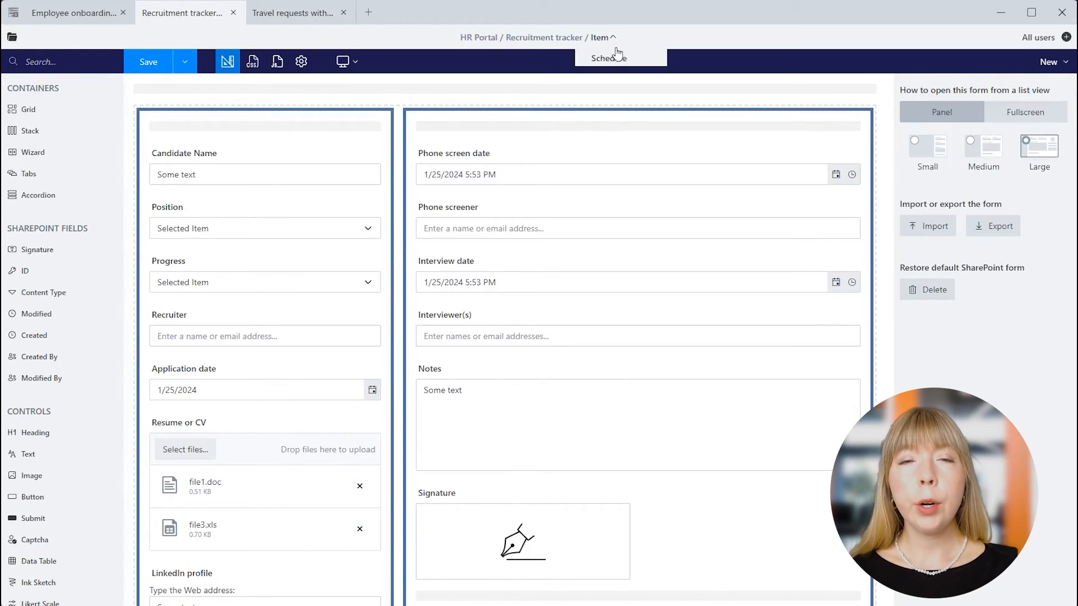
click(618, 59)
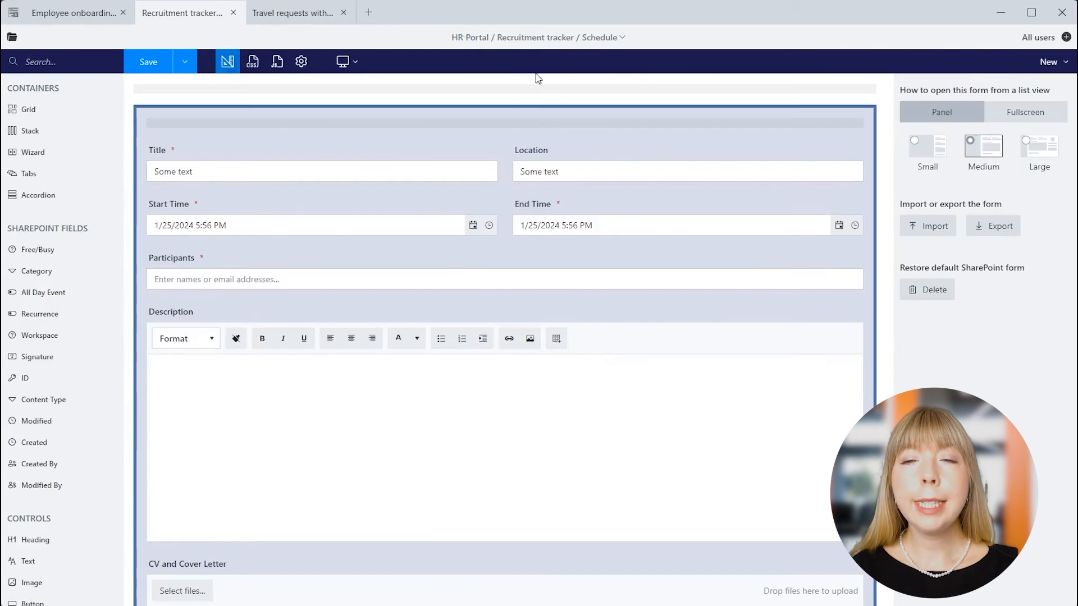
scroll(498, 120, down, 2)
scroll(498, 121, down, 1)
scroll(499, 120, up, 3)
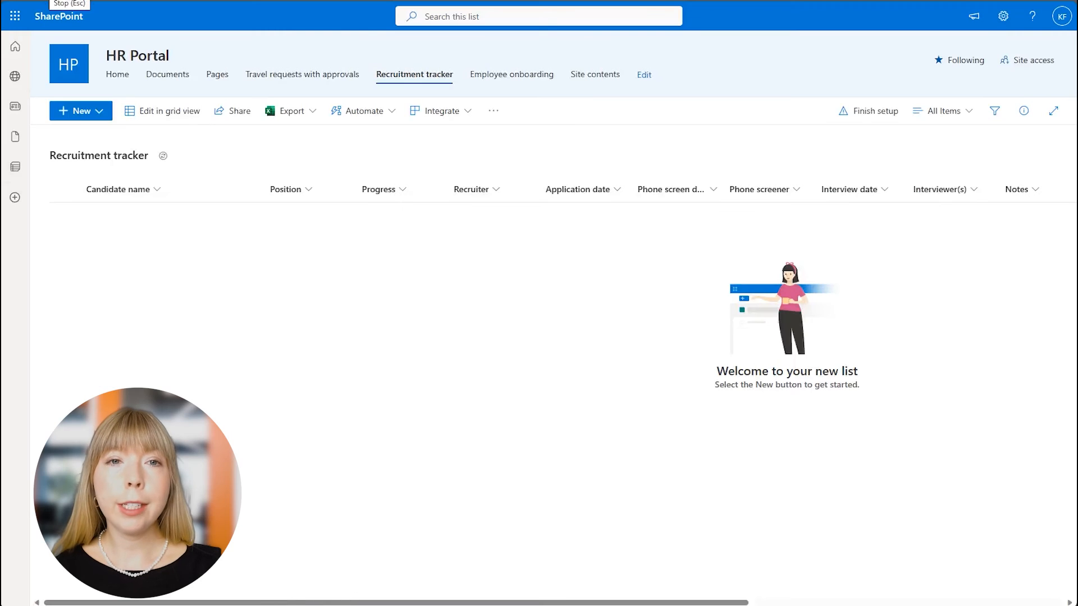
- In SharePoint, open the new Item form of the Recruitment tracker list and dismiss it with its custom Cancel button
click(100, 112)
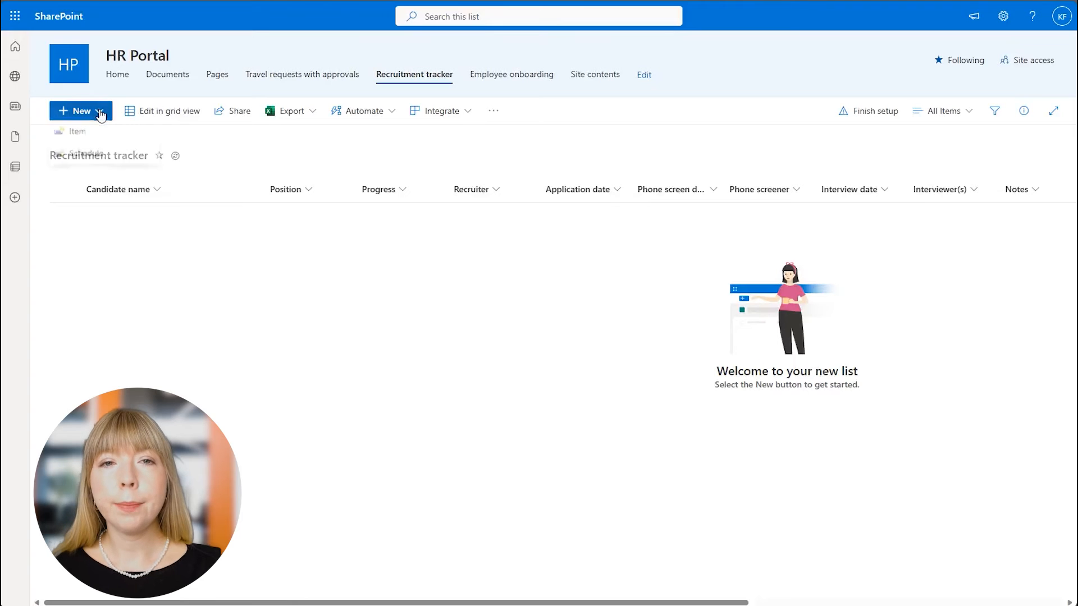
click(98, 134)
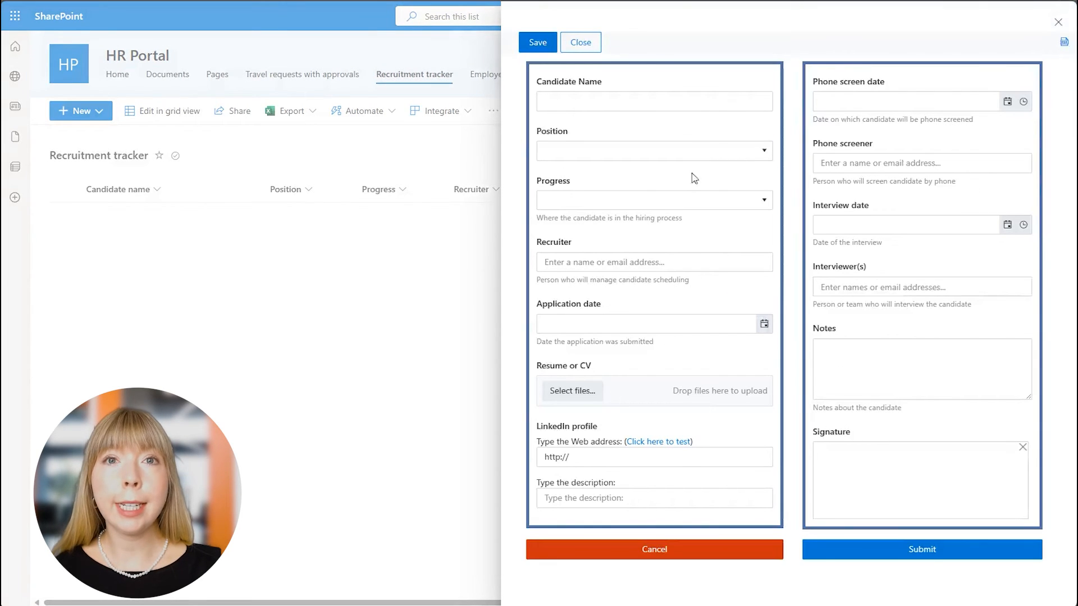
click(698, 541)
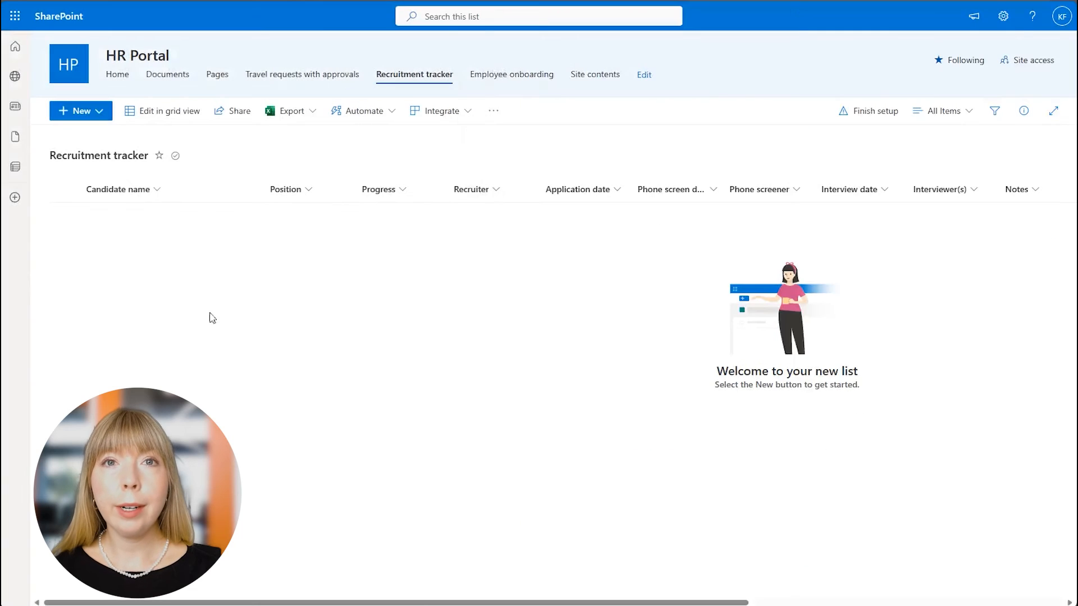
- Open the new Schedule form of the Recruitment tracker list and close it without saving
click(71, 111)
click(107, 154)
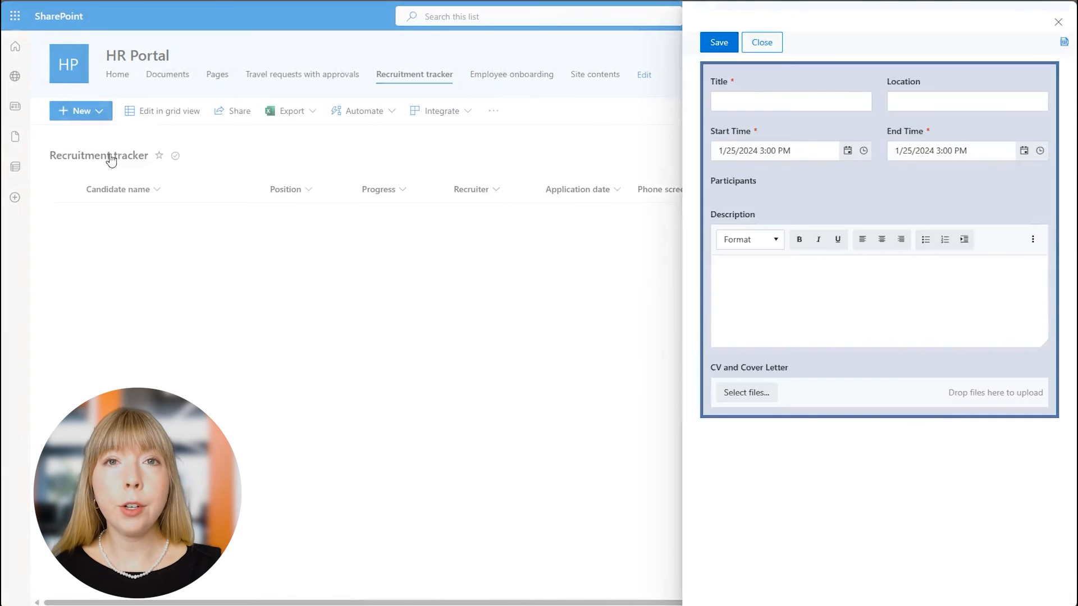
click(774, 47)
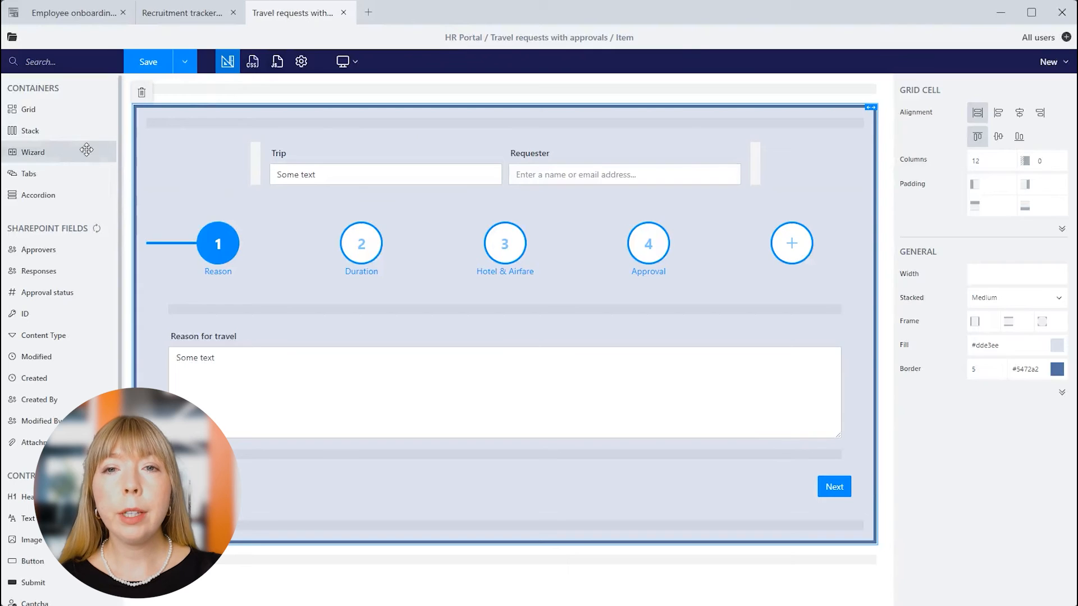
- Examine the wizard on the Travel requests with approvals form and its Duration, Hotel & Airfare and Approval steps
click(173, 215)
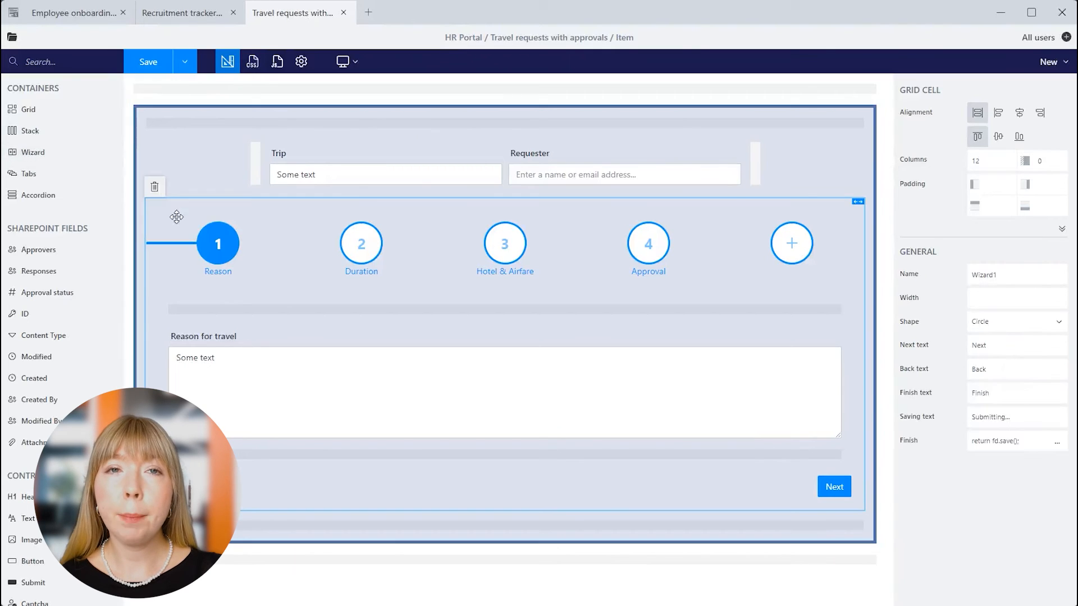
click(366, 258)
click(513, 258)
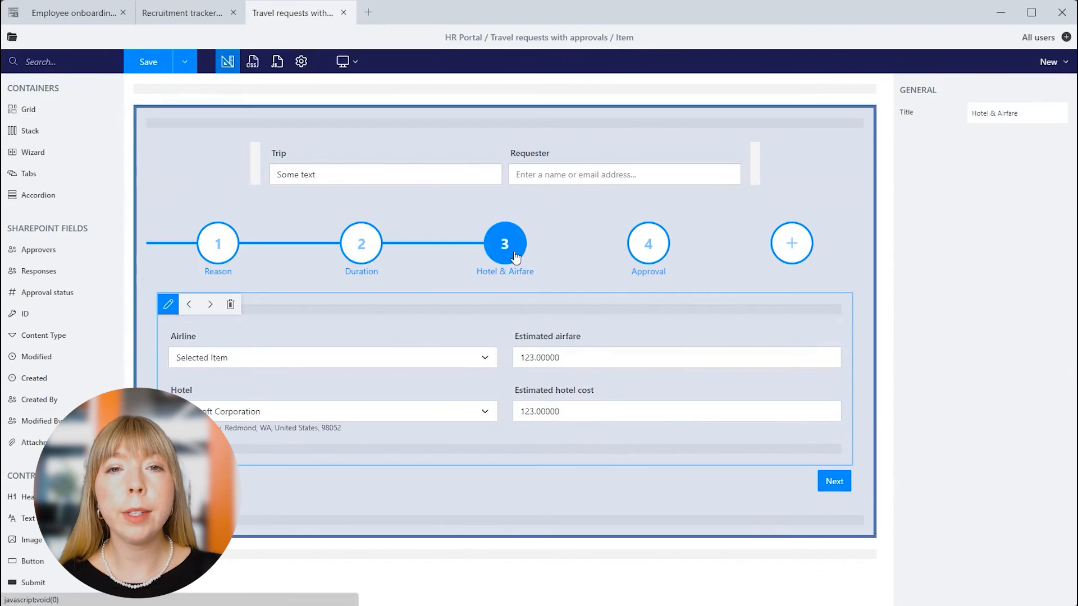
click(654, 260)
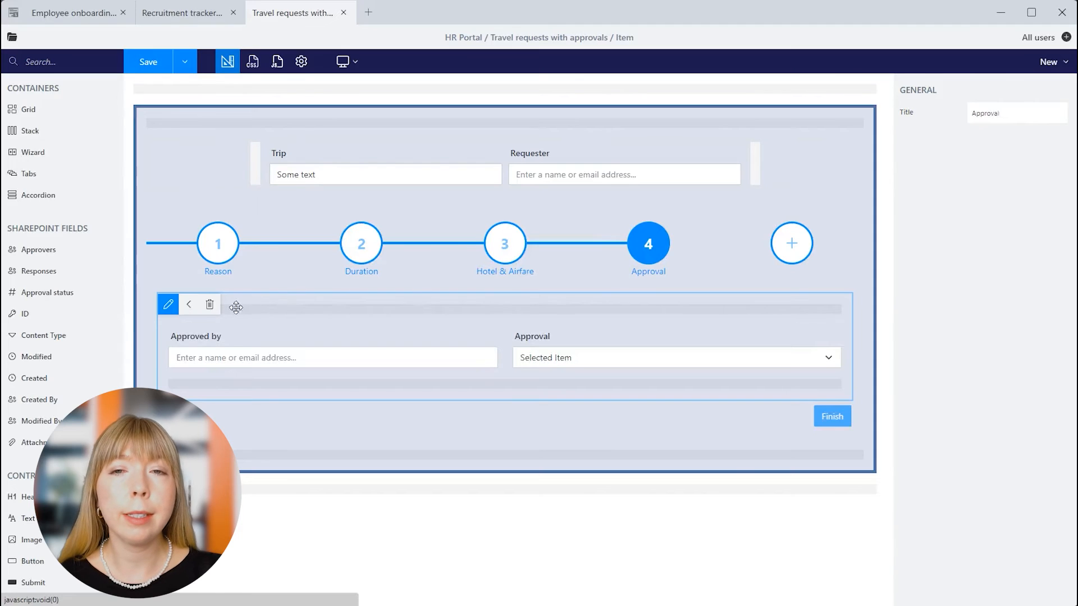
- Try renaming the wizard's Approval step to Approval for travel and restore its original title
click(190, 306)
click(191, 307)
click(192, 307)
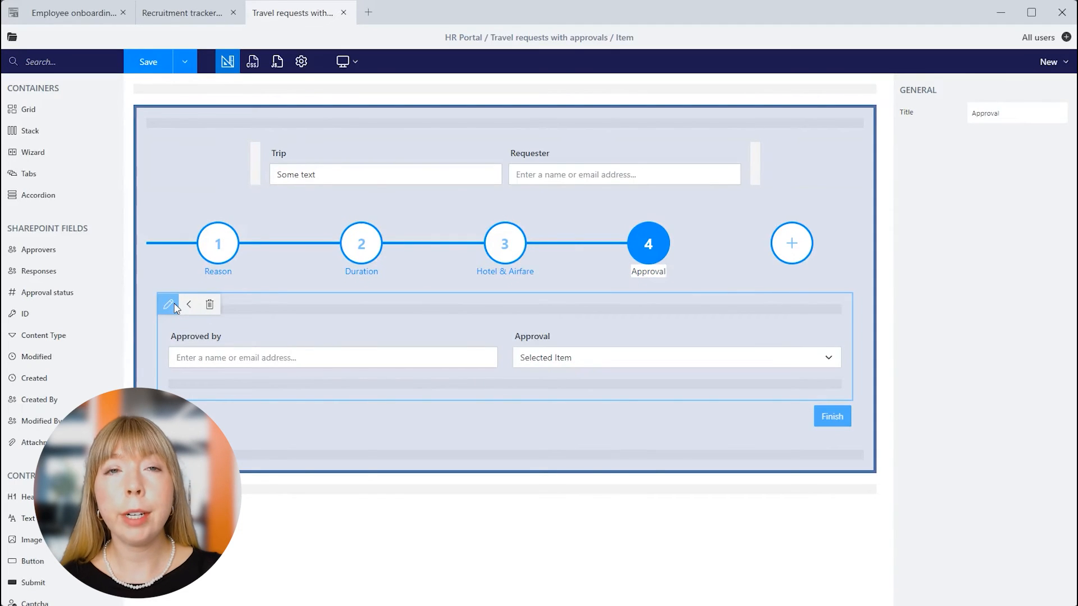
text(for travel)
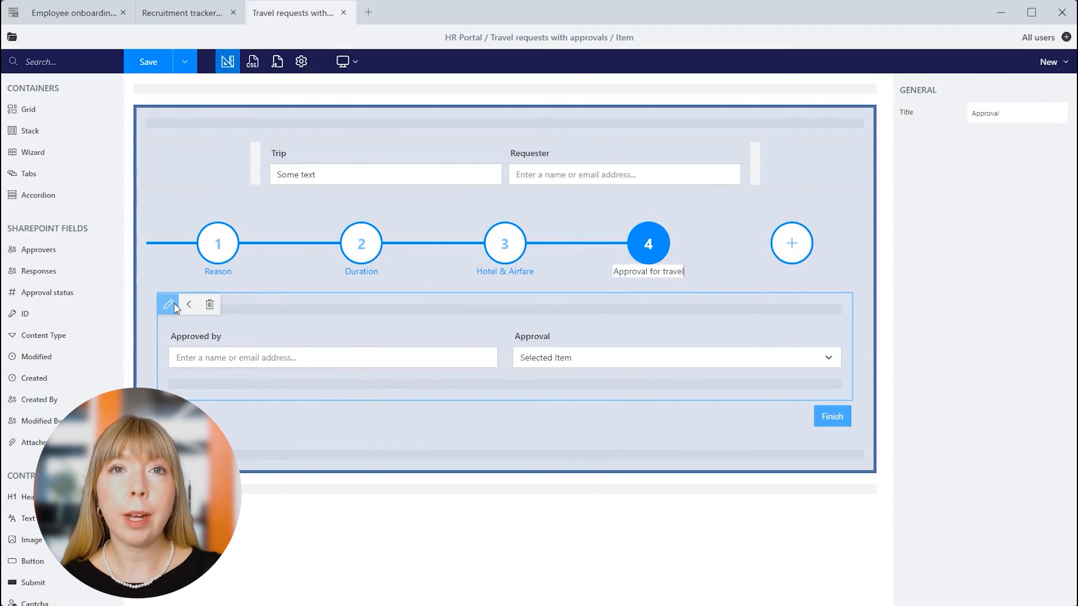
key(BackSpace)
key(BackSpace)
key(BackSpace)
key(BackSpace)
key(BackSpace)
key(BackSpace)
key(BackSpace)
key(BackSpace)
key(BackSpace)
key(BackSpace)
key(BackSpace)
- Try widths of 500 and 800 and right alignment on the wizard, and restore its full-width layout
click(285, 218)
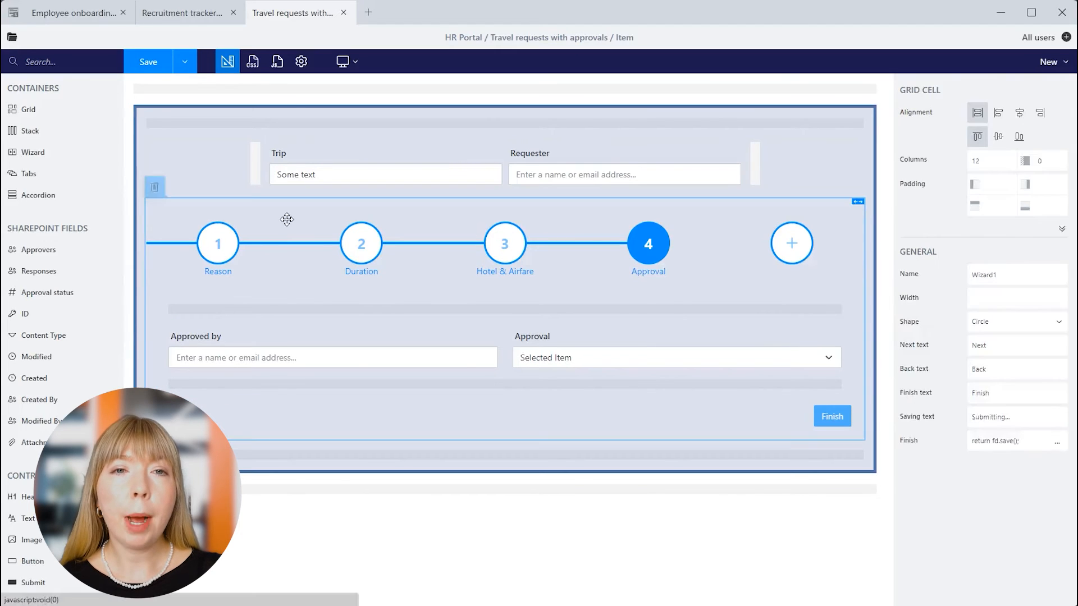
click(1040, 112)
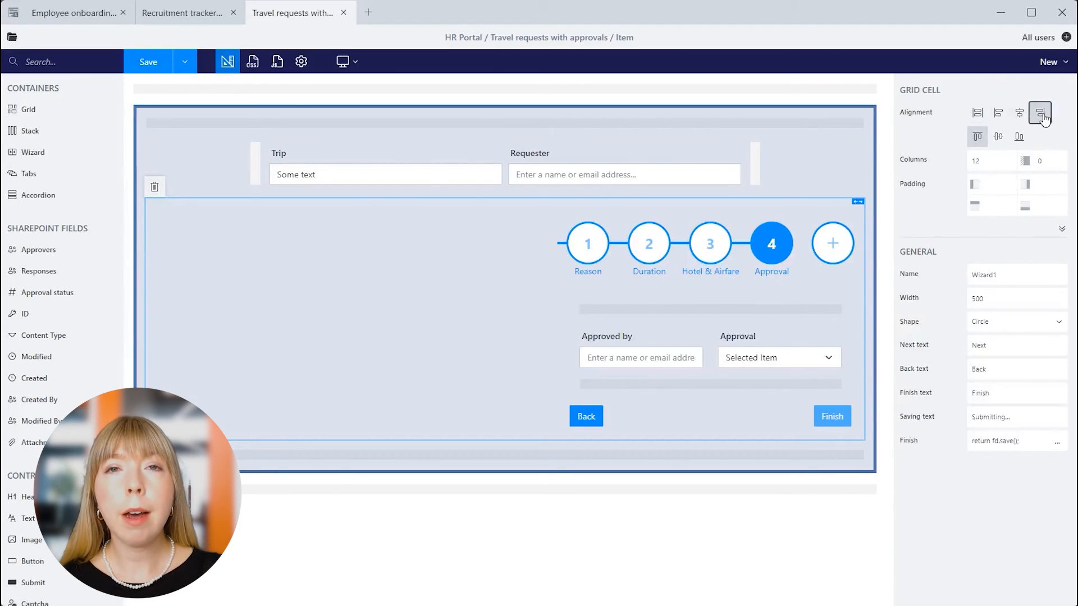
click(977, 112)
click(1032, 227)
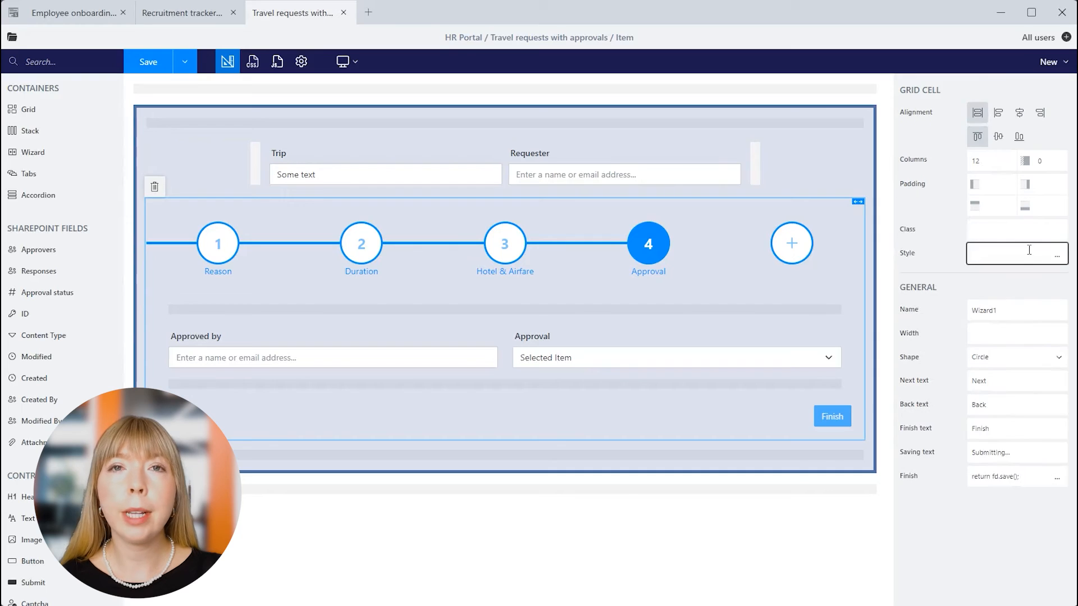
click(1013, 334)
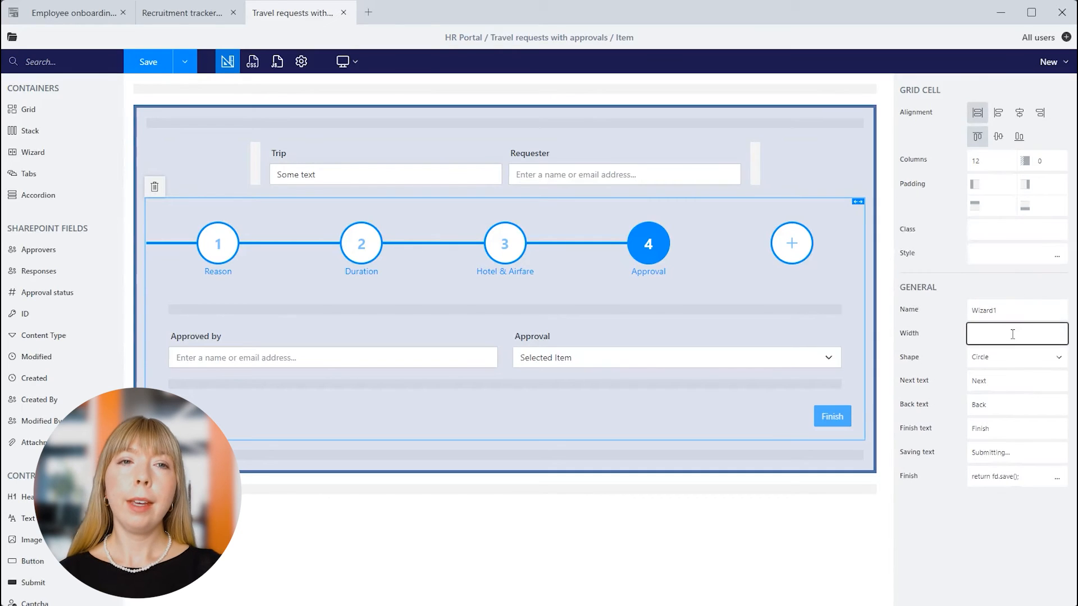
text(800)
key(BackSpace)
key(BackSpace)
key(BackSpace)
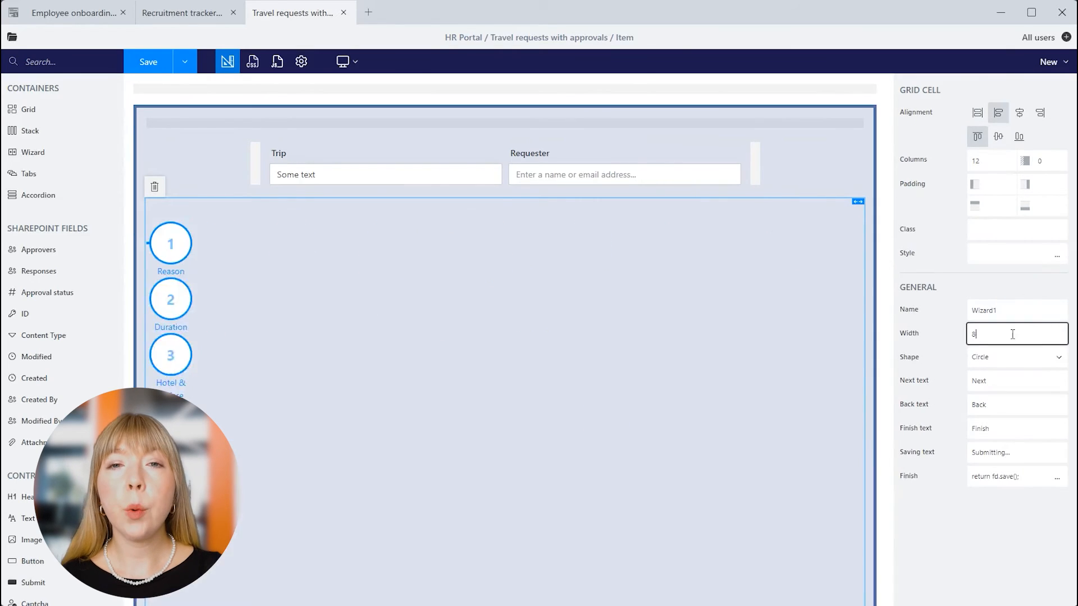
- Try the Square shape on the wizard's steps and set the shape to Tab
click(1021, 357)
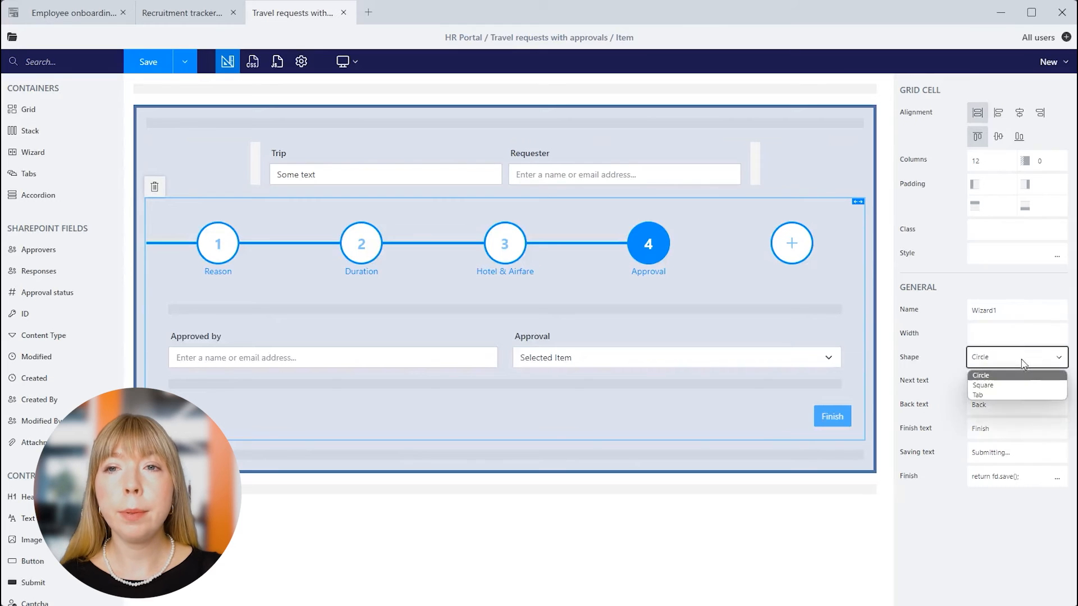
click(1021, 385)
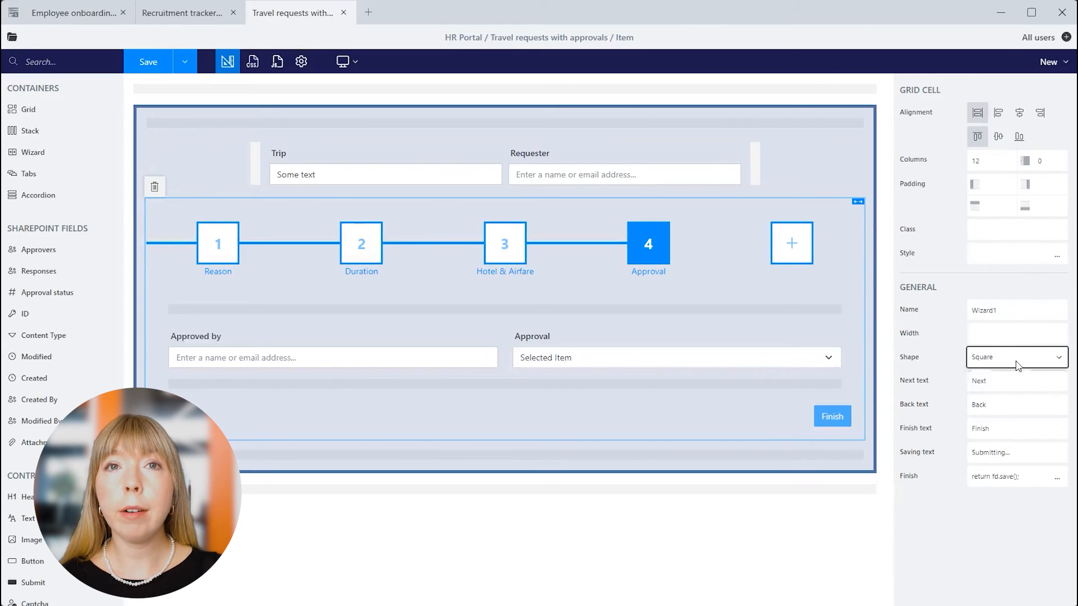
click(1021, 365)
click(1012, 394)
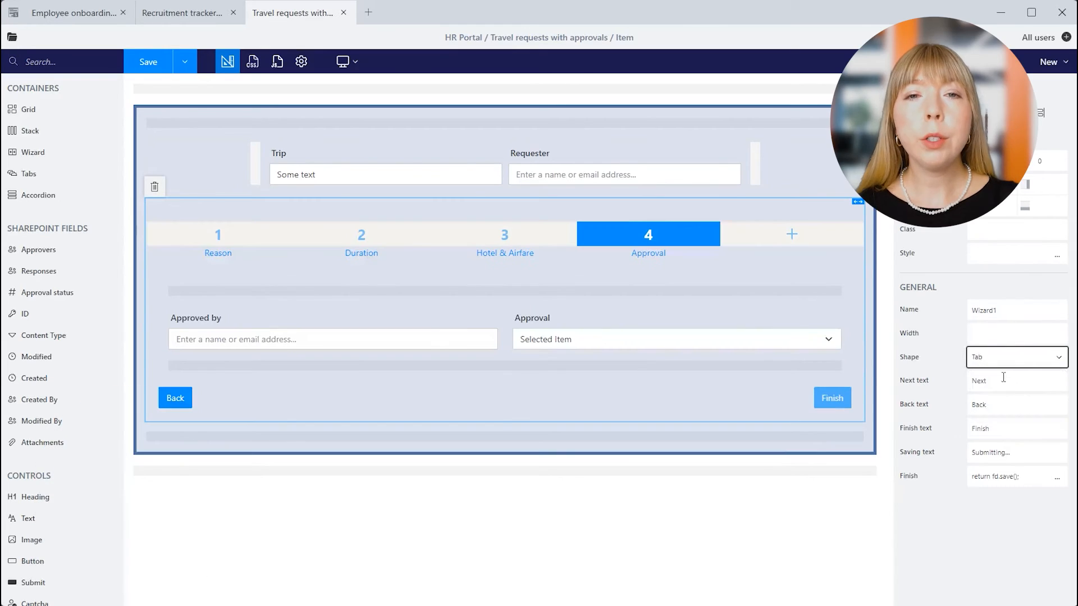
- Set the wizard's Next text to Proceed, Back text to Return and Finish text to Submit, and check the Reason step
double_click(1009, 381)
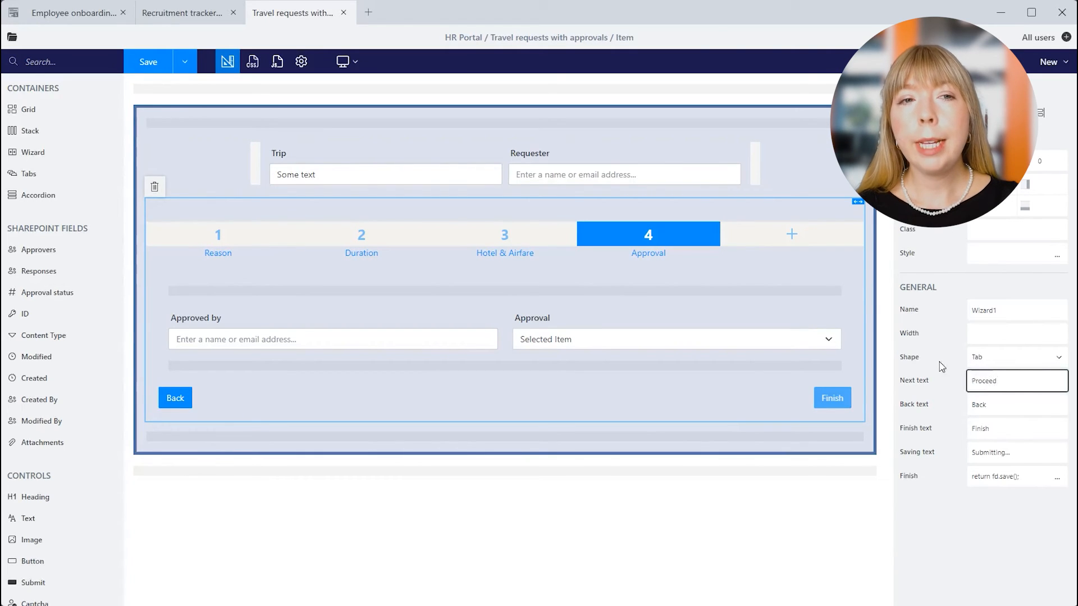
key(Tab)
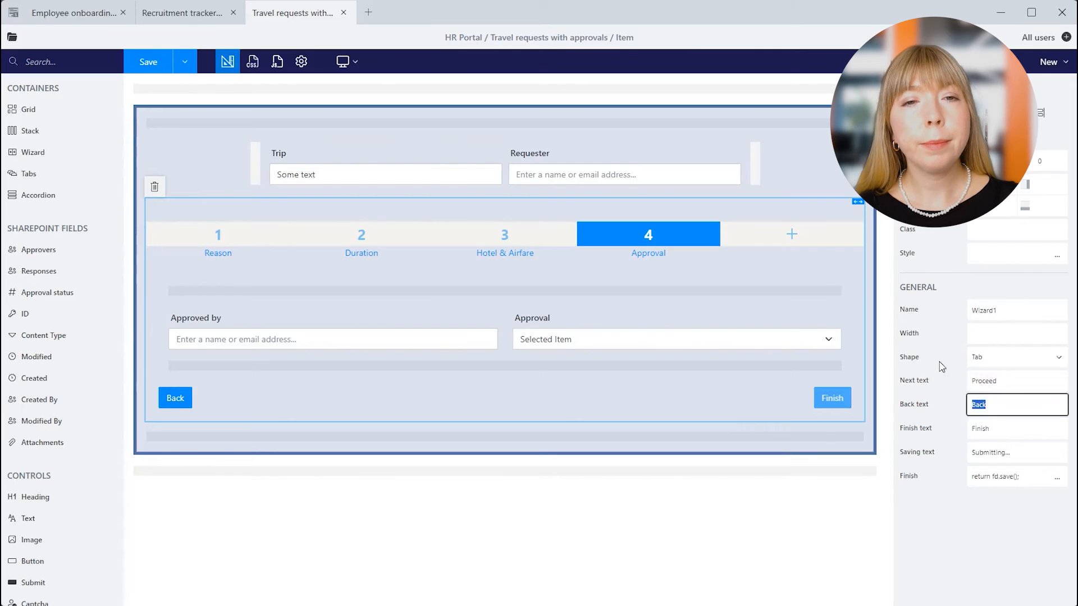
text(Return)
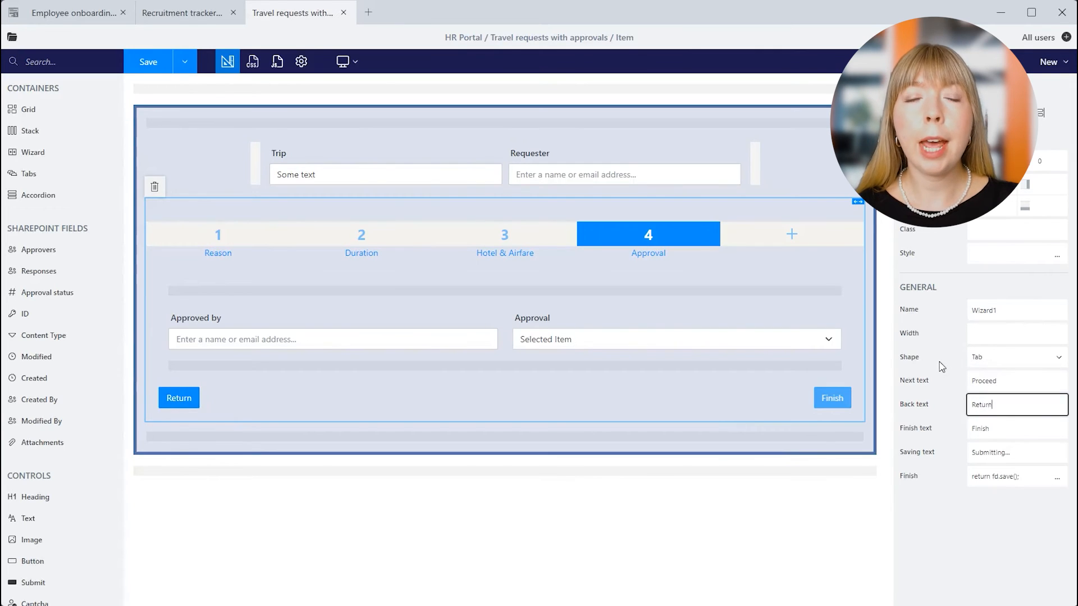
key(Tab)
text(Sub)
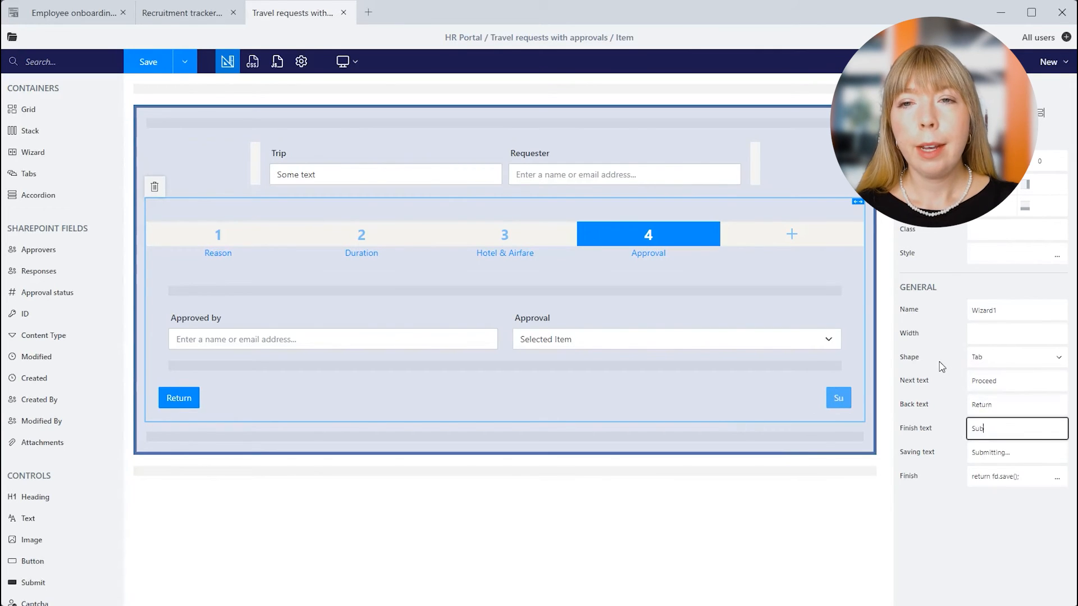
text(mit)
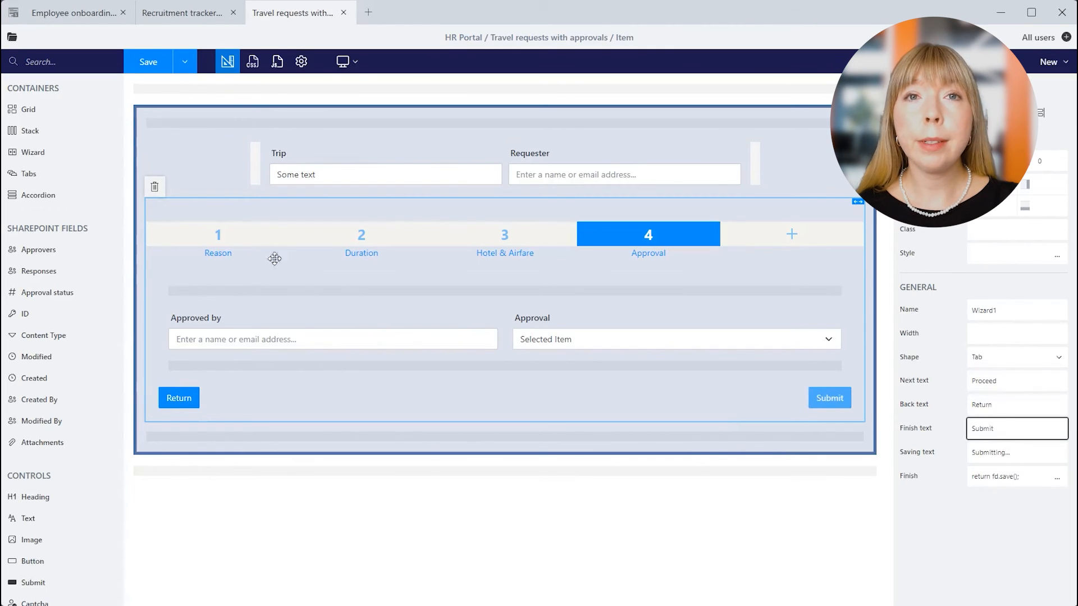
click(253, 243)
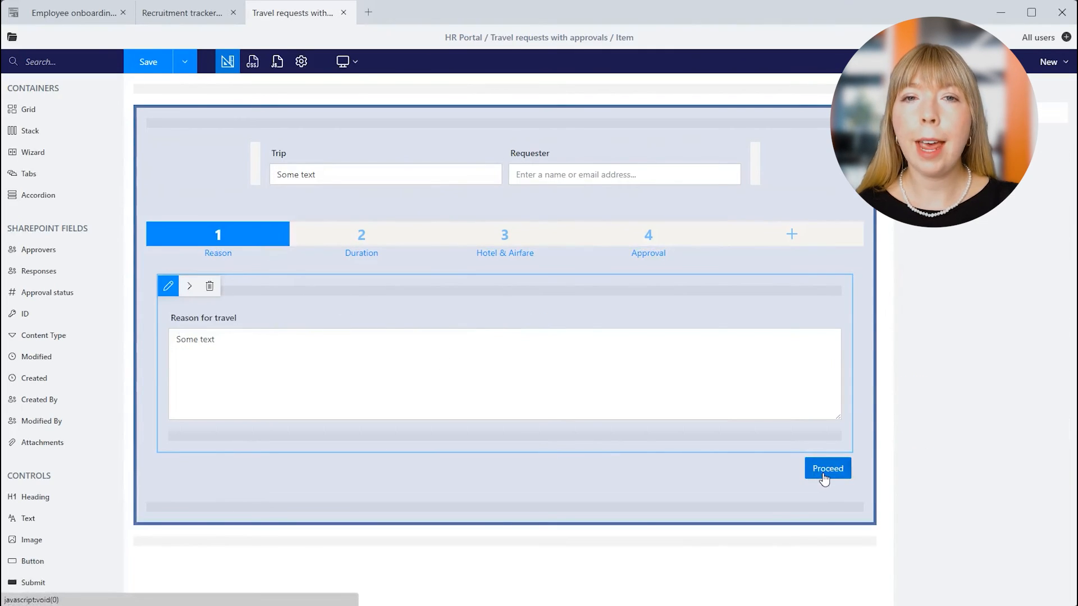
- Check the code of the wizard's Finish property without changing it
click(750, 213)
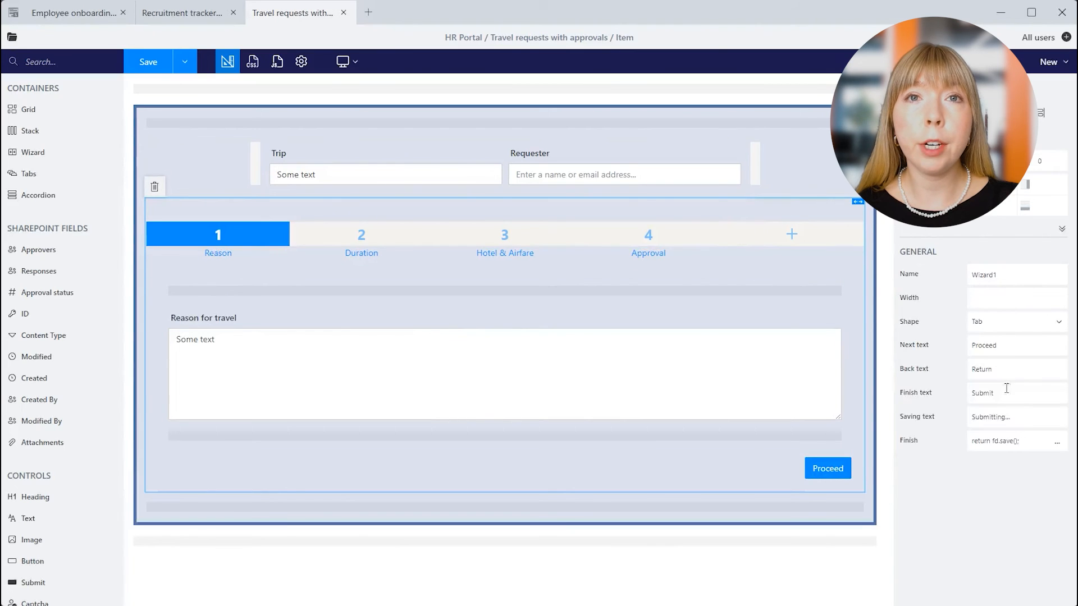
click(1056, 441)
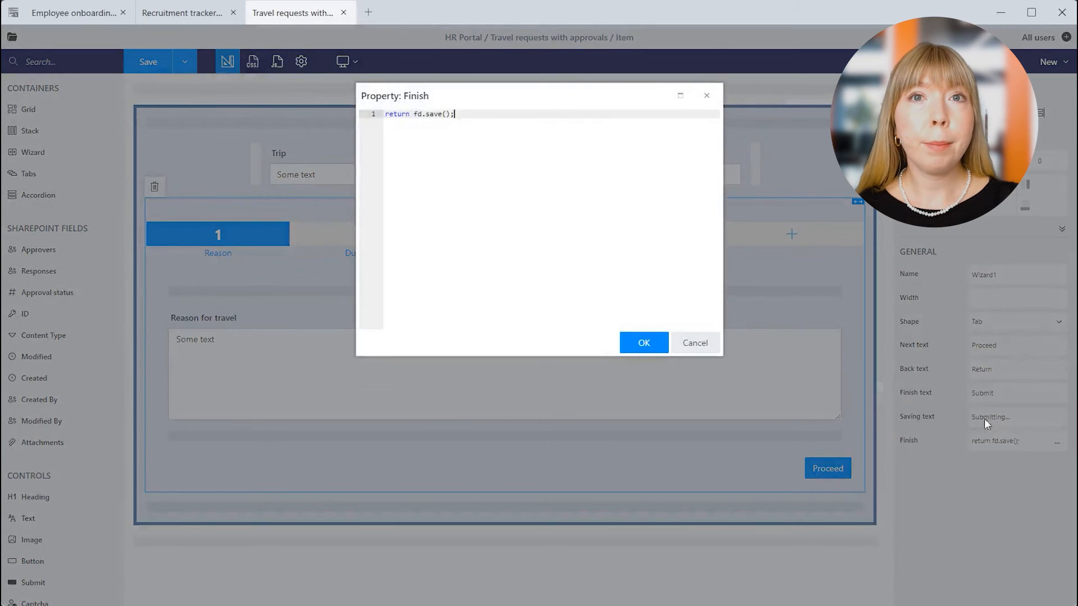
click(698, 344)
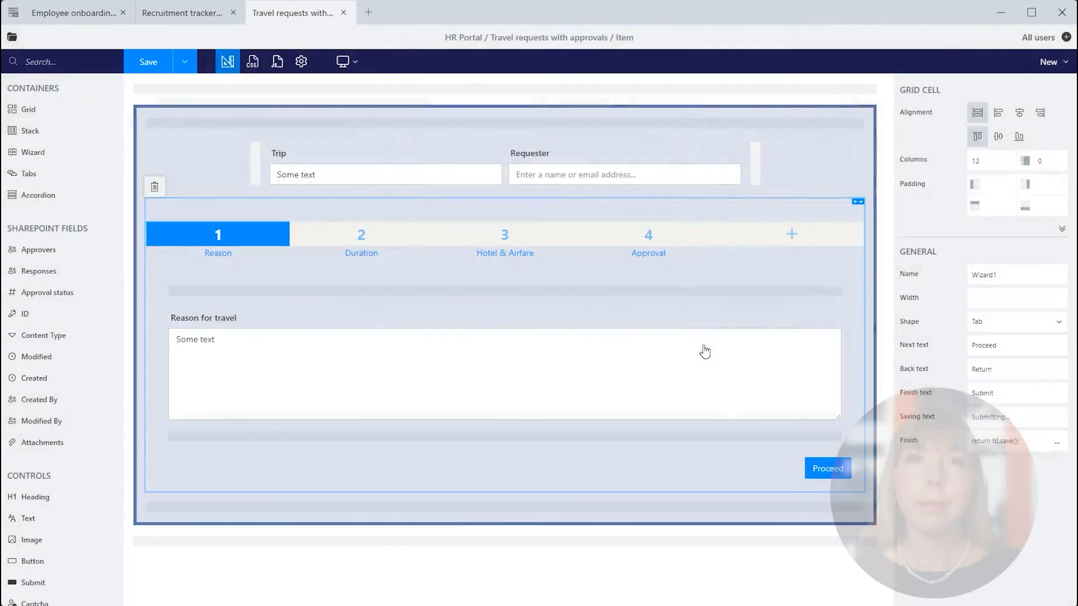
- Add a Tabs container below the wizard and extend it to three tabs
drag(49, 174, 241, 510)
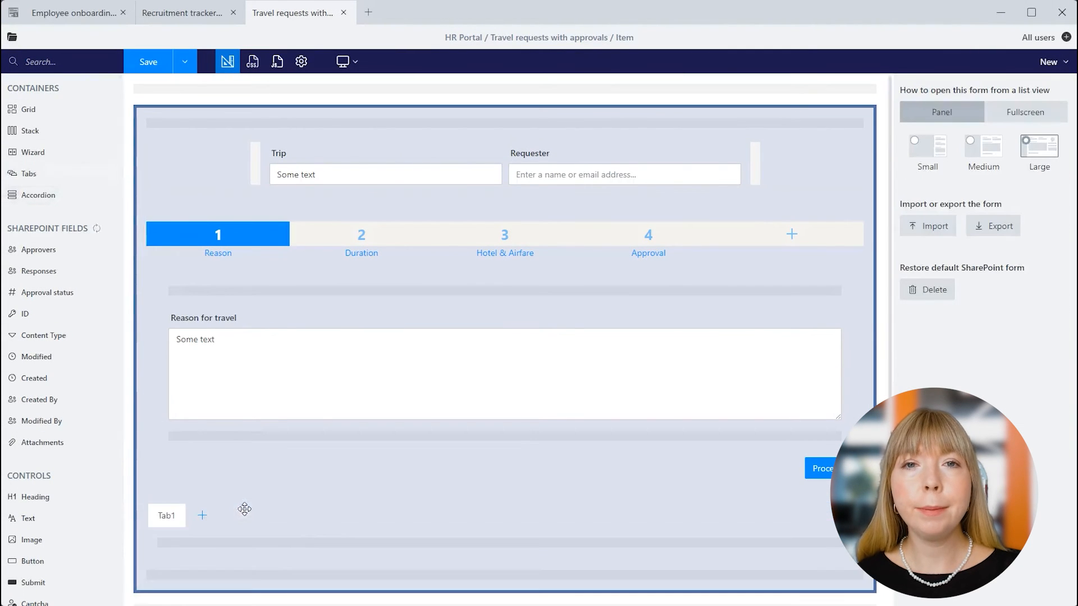
click(206, 518)
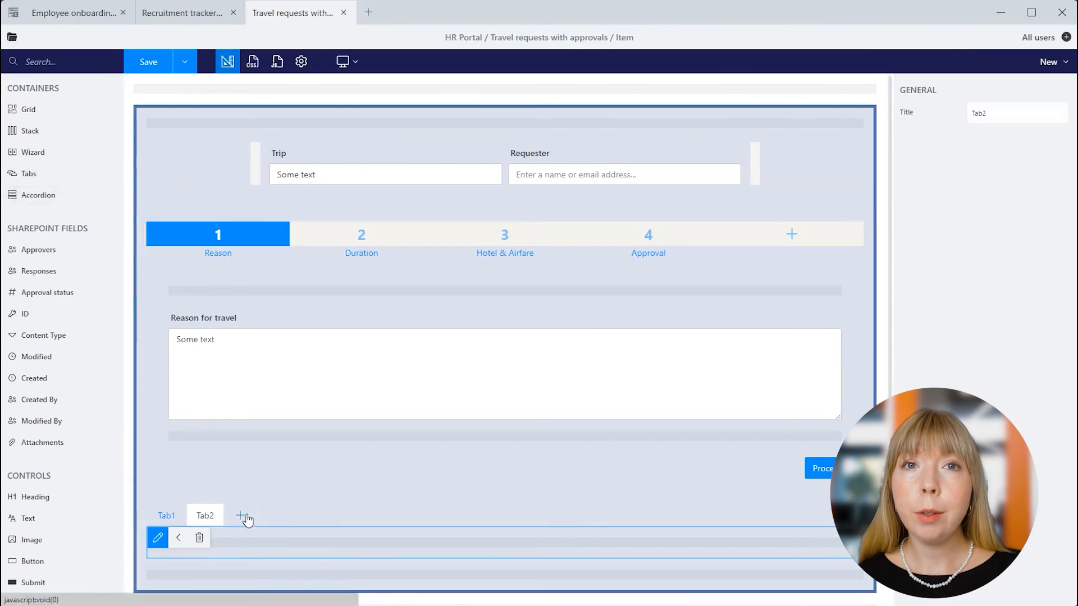
click(245, 517)
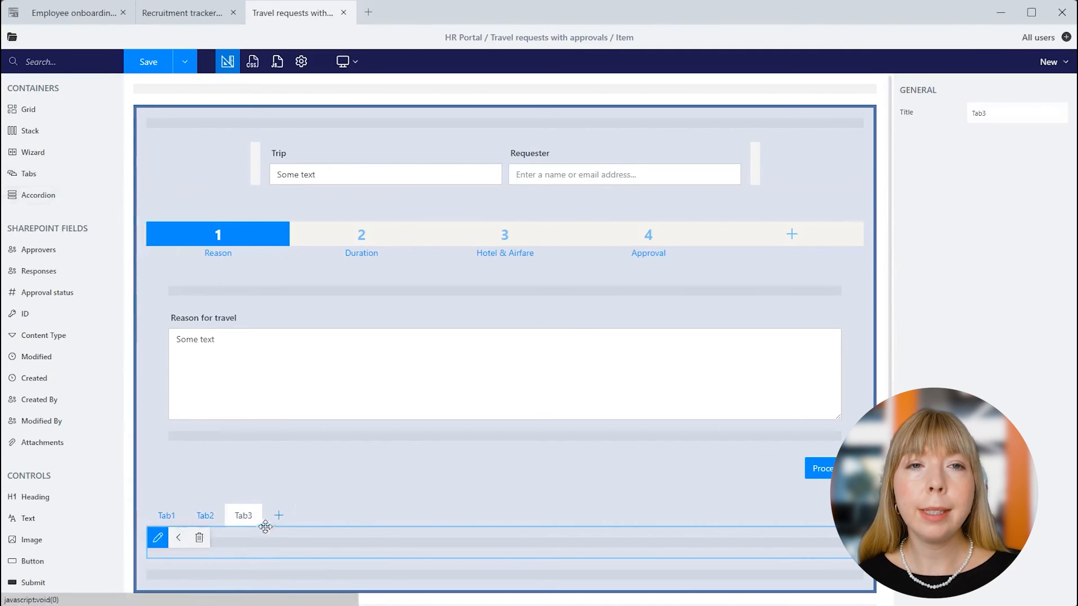
- Expand the Tabs container's extra cell settings, try a width of 500 and clear it again
click(325, 515)
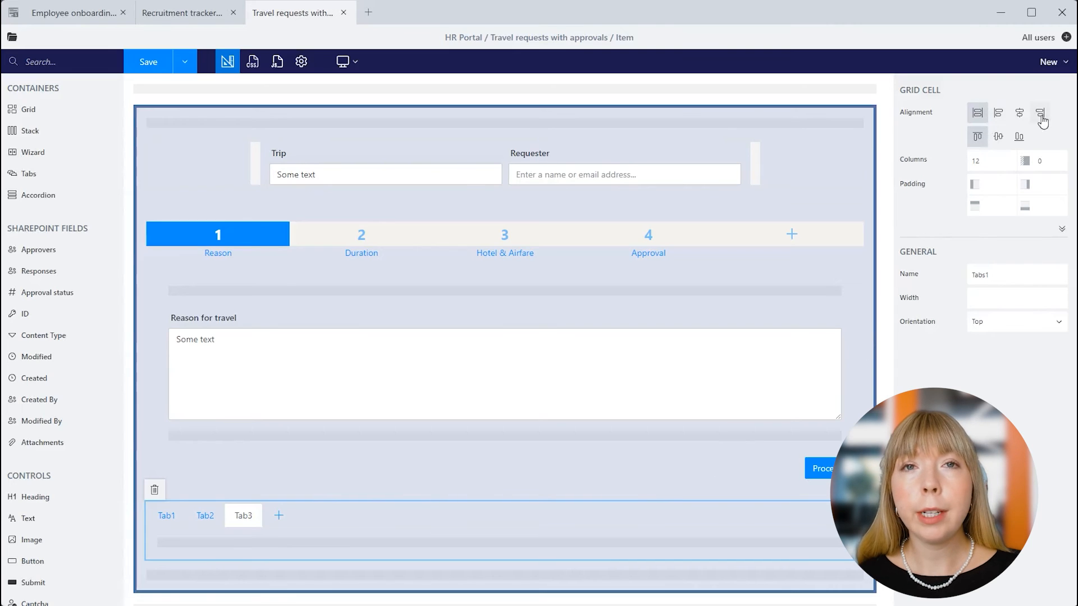
click(1060, 229)
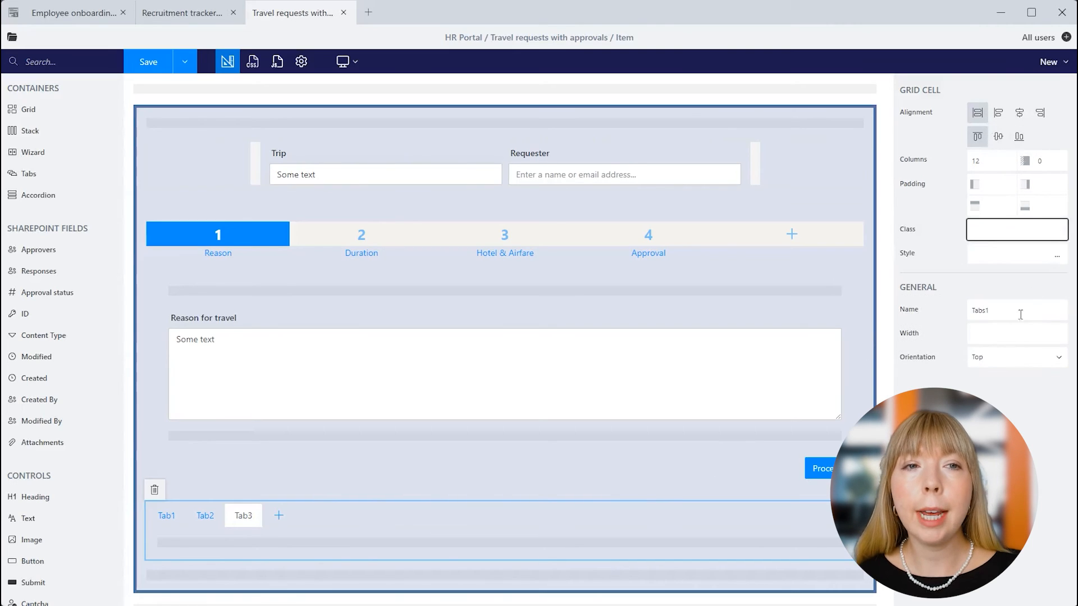
click(1016, 315)
click(1013, 331)
text(500)
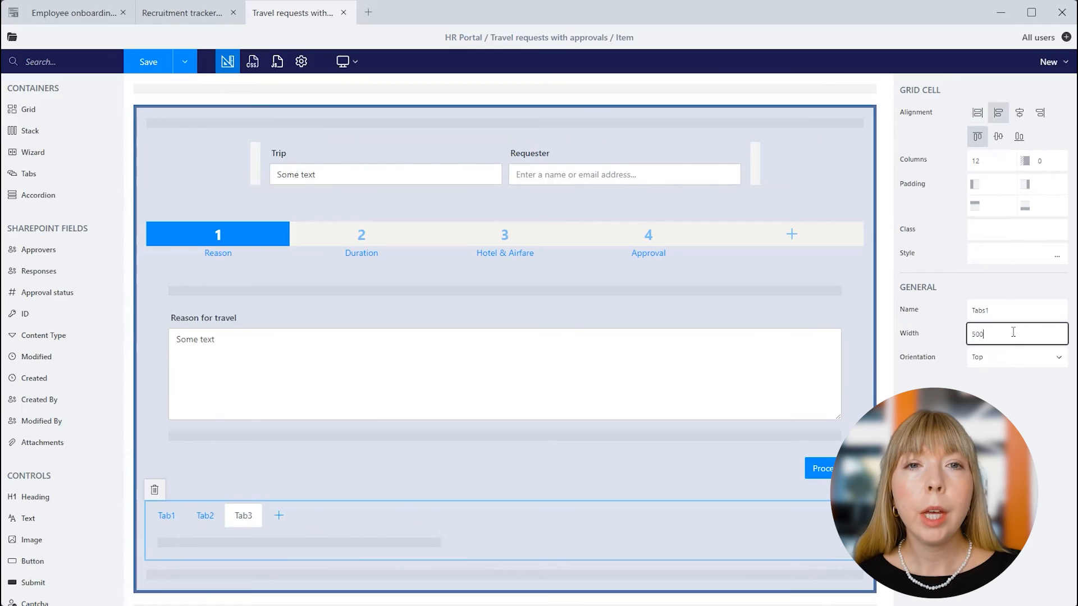
key(BackSpace)
key(BackSpace)
key(BackSpace)
- Try the Left and Bottom orientations on the Tabs container and delete the container
click(1020, 357)
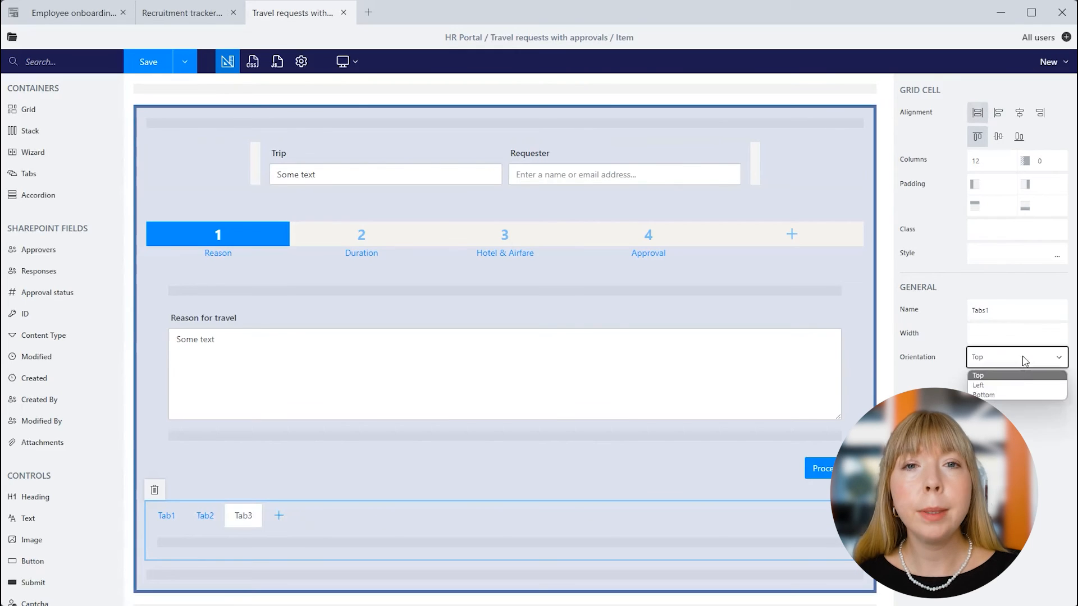
click(1021, 385)
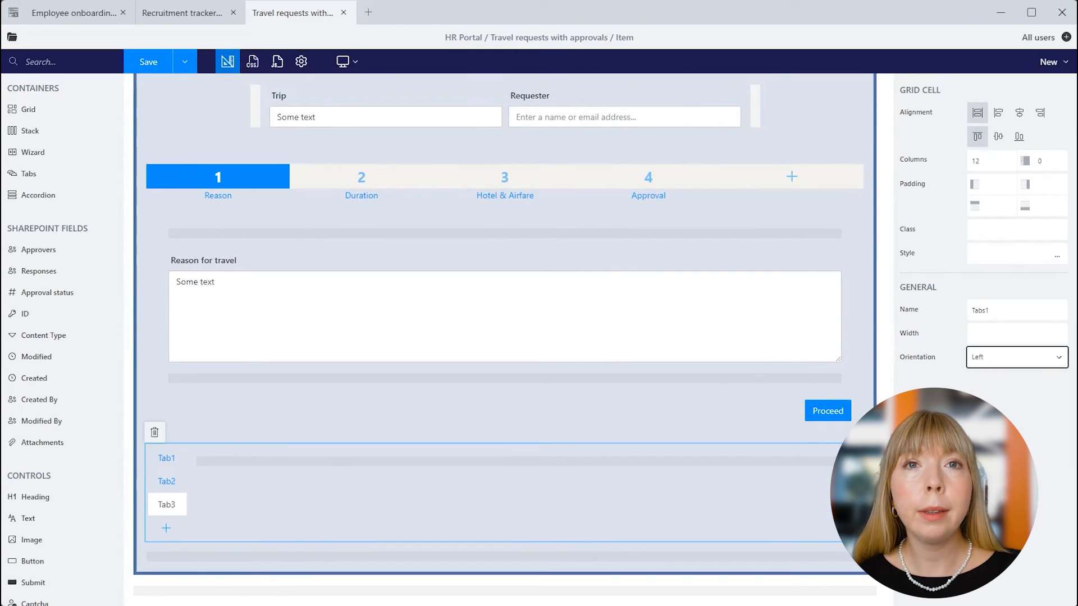
click(991, 359)
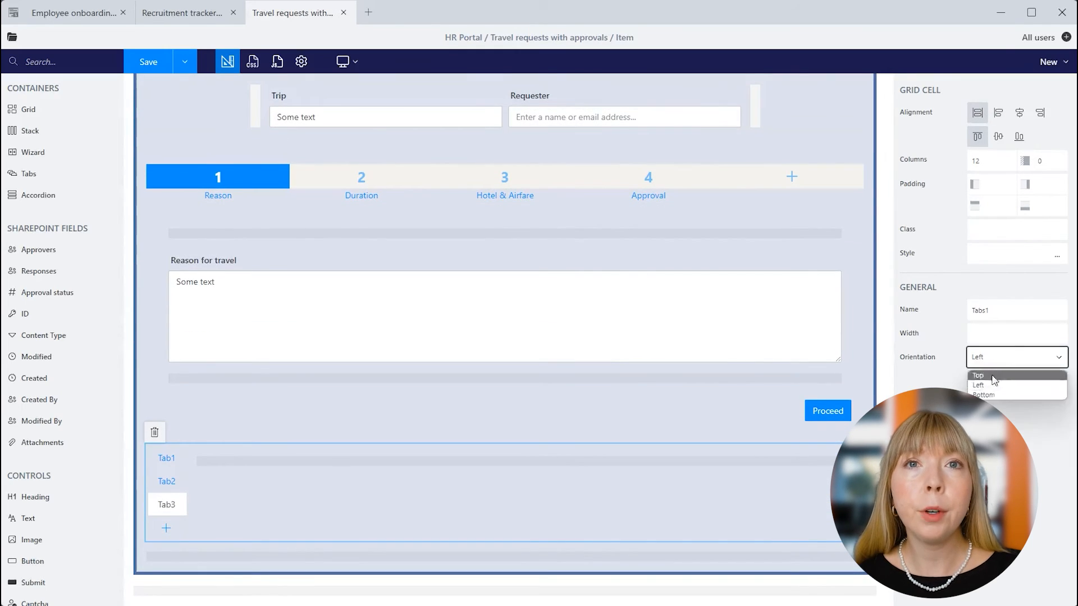
click(994, 396)
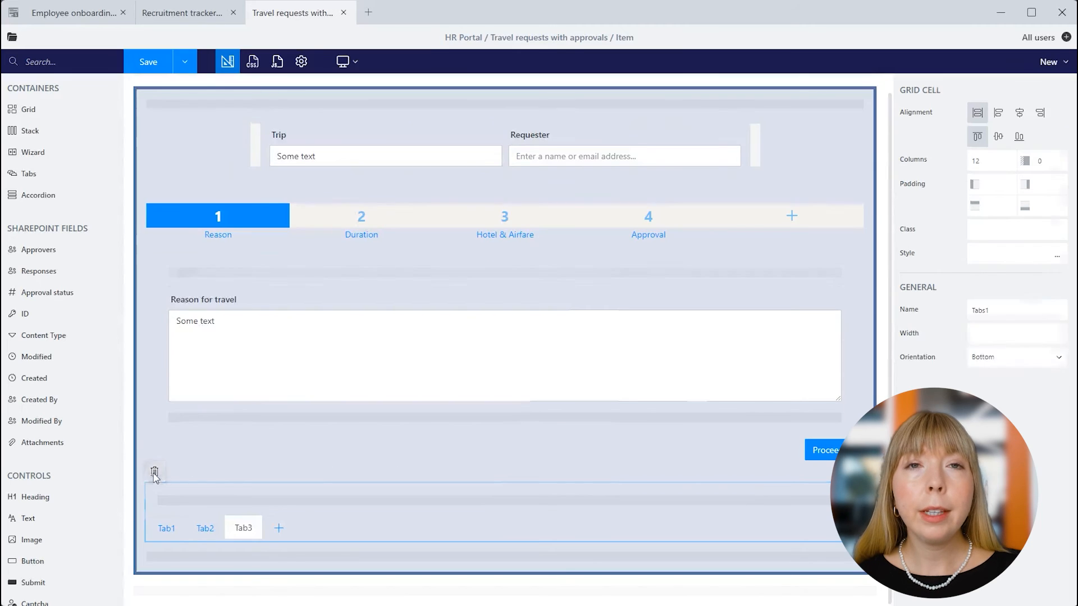
click(154, 472)
- Add an Accordion with three items below the wizard and title the third item Step 3
drag(46, 193, 210, 500)
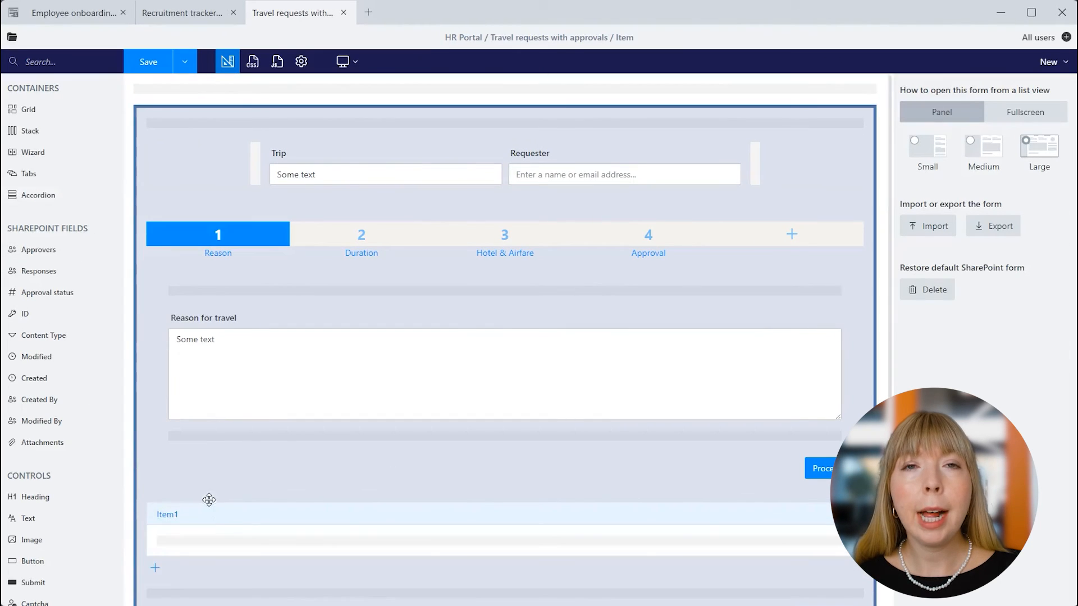
click(156, 569)
scroll(168, 561, down, 1)
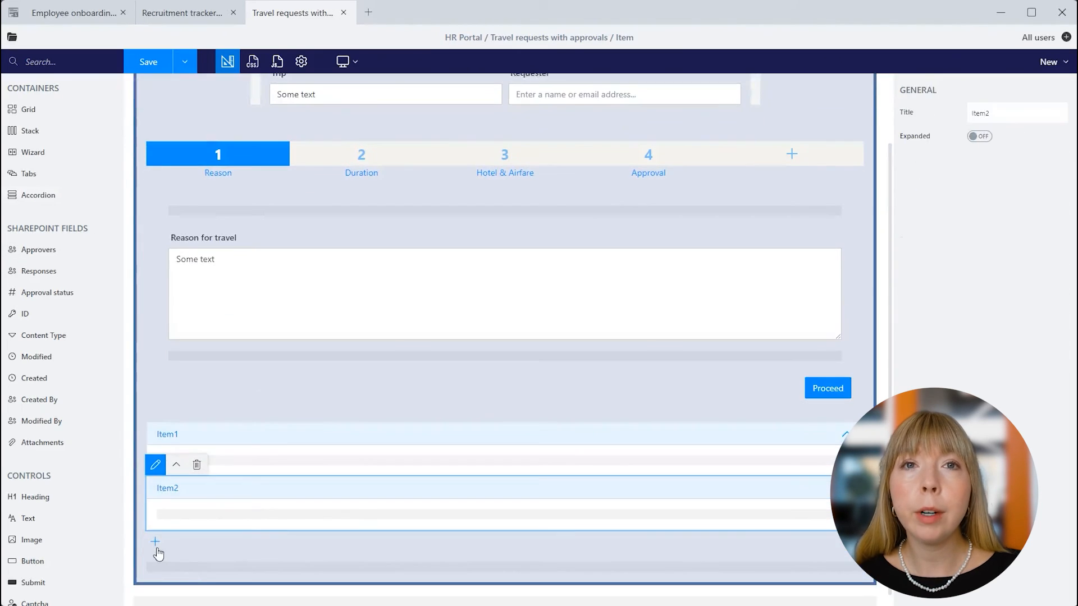
click(155, 542)
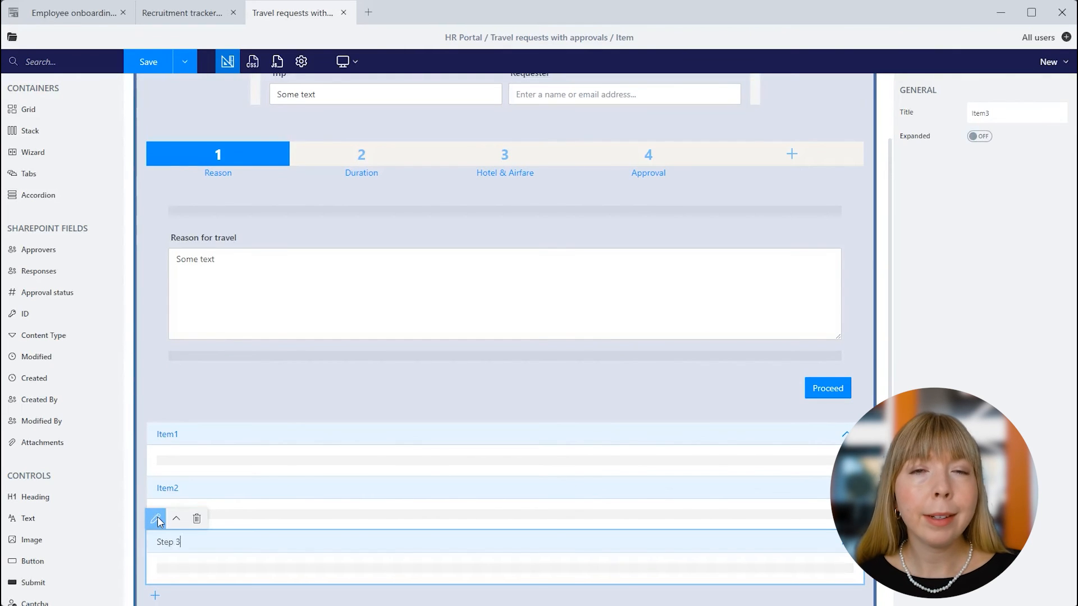
click(175, 518)
click(197, 464)
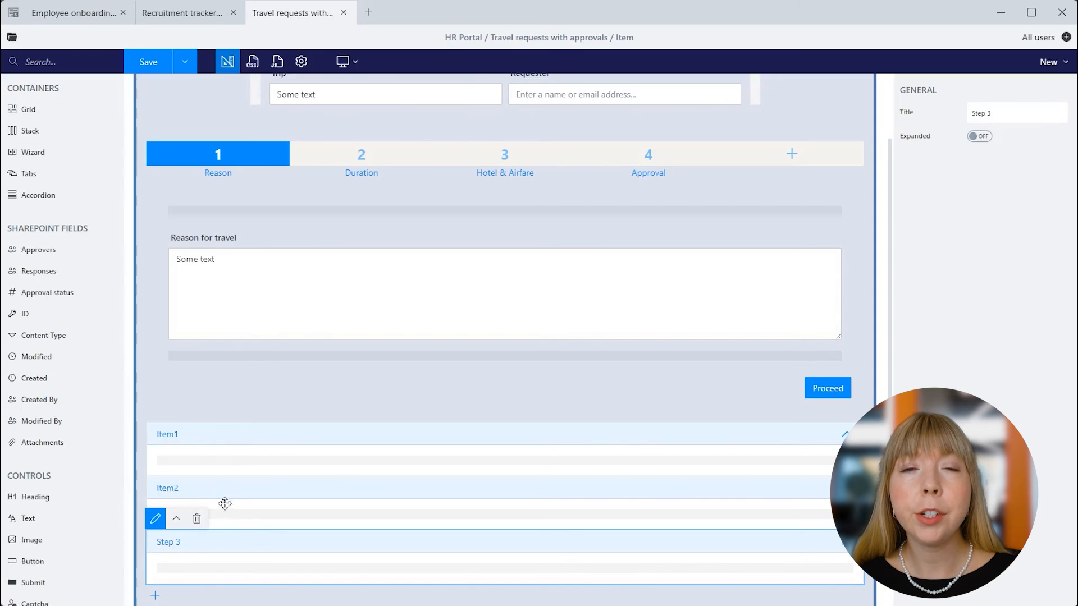
- Collapse the accordion's items and delete them all to remove the accordion from the form
click(218, 442)
click(222, 463)
click(224, 486)
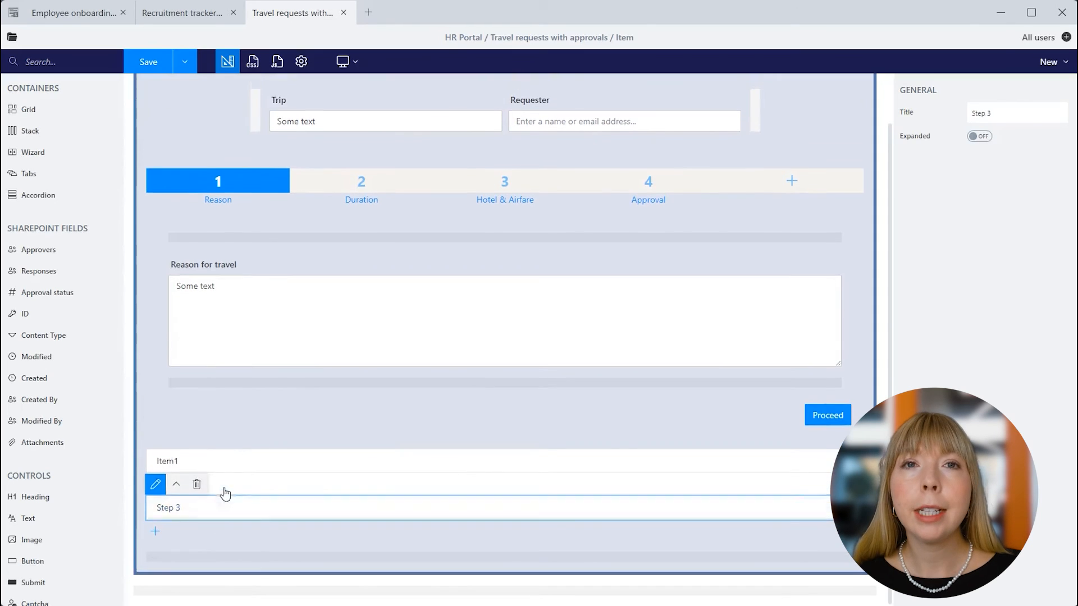
click(197, 484)
click(191, 484)
click(198, 460)
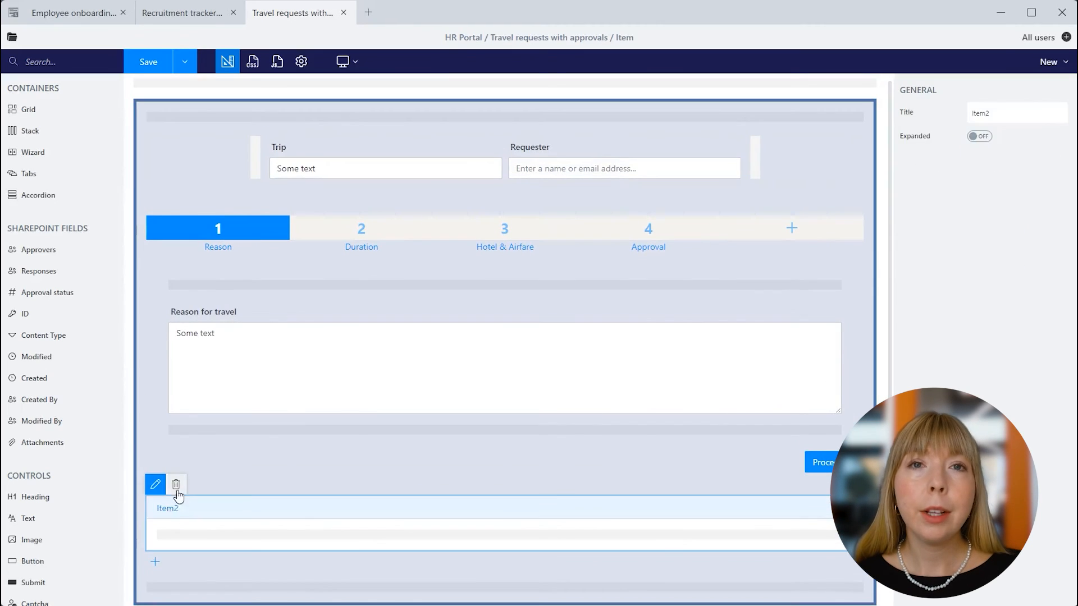
click(176, 485)
- Save the travel requests form for New, Edit and Display
click(184, 61)
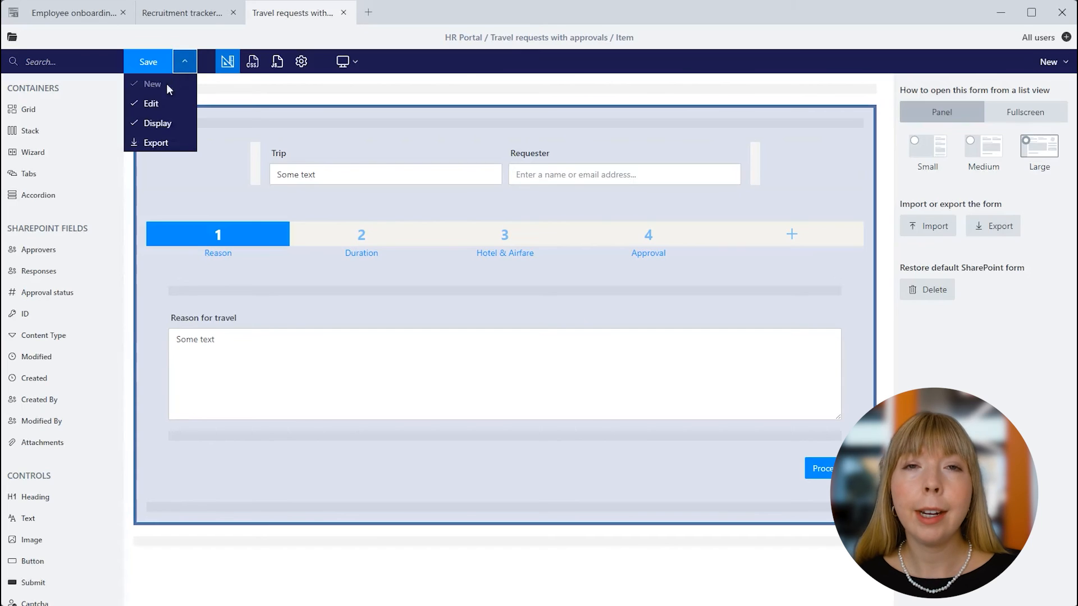
click(166, 83)
click(157, 65)
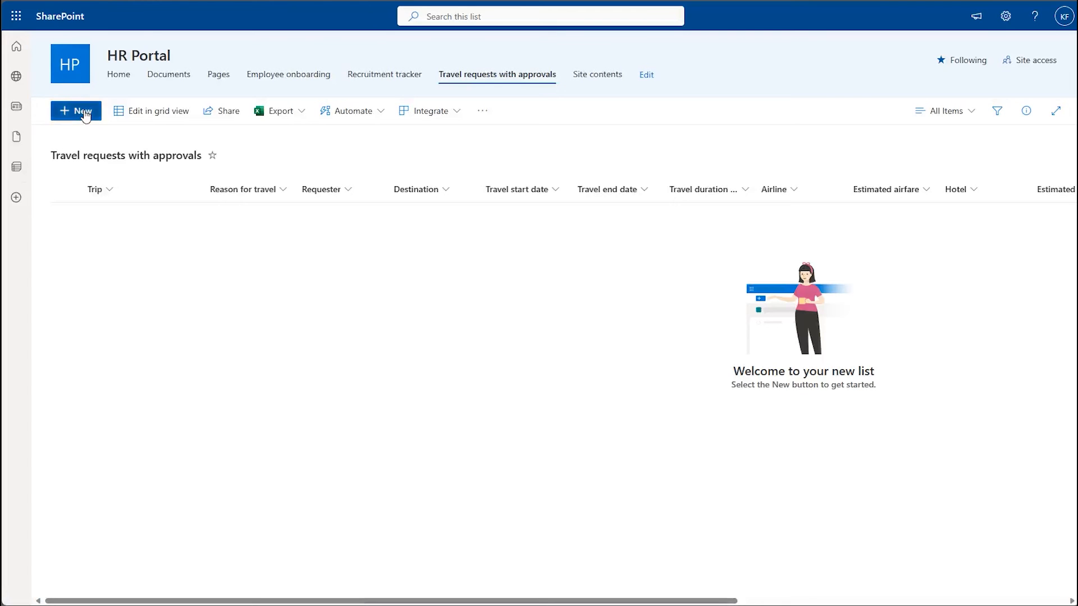
- Start a travel request "Installing new equipment for a customer." with the requester's name and reason "The customer has placed an order for an equipment upgrade."
click(84, 114)
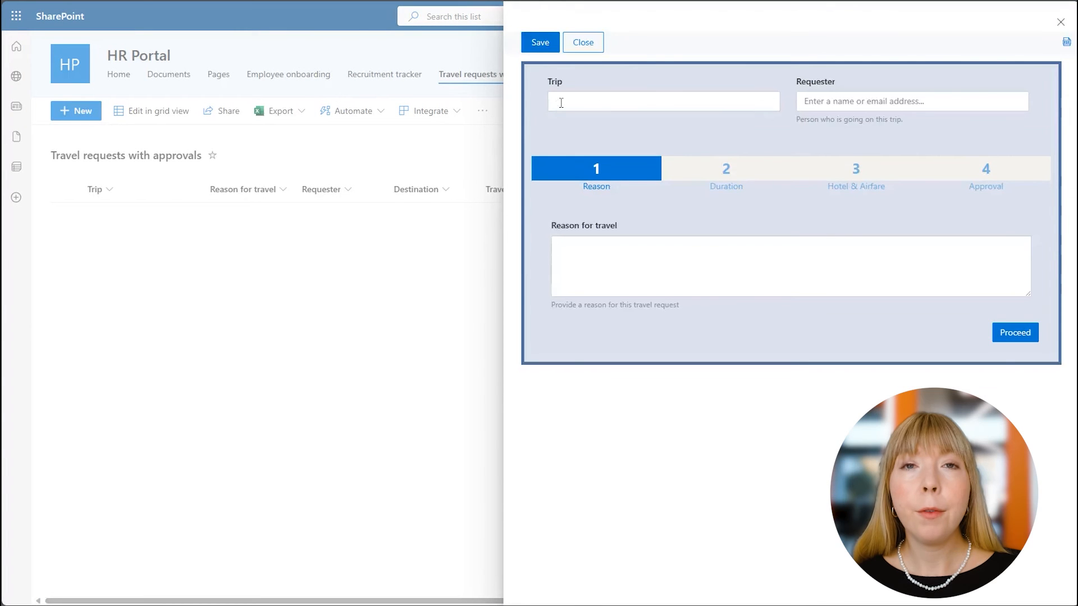
click(561, 102)
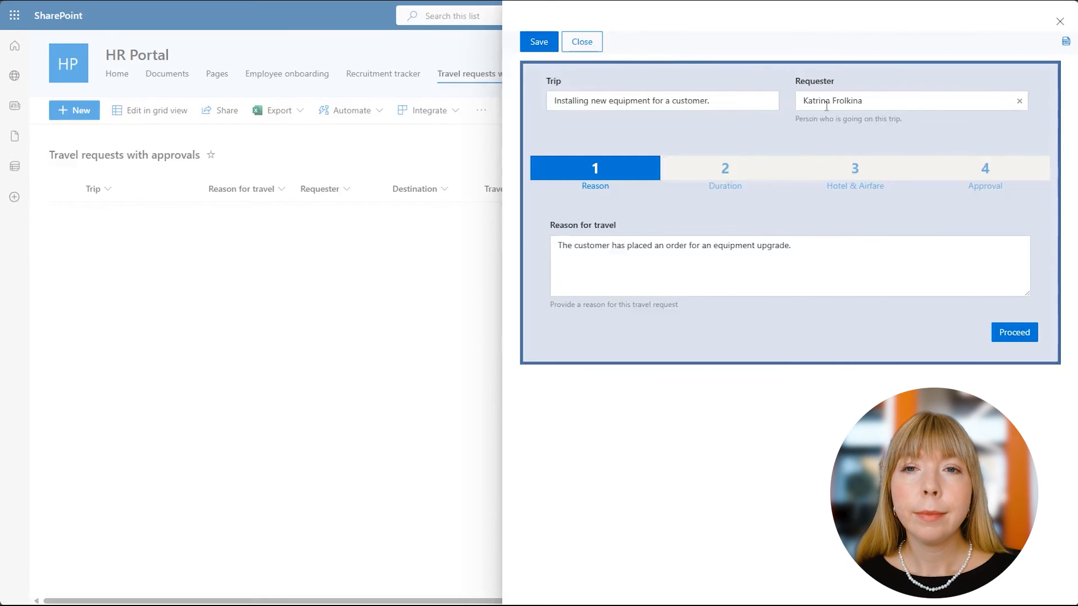
click(1013, 334)
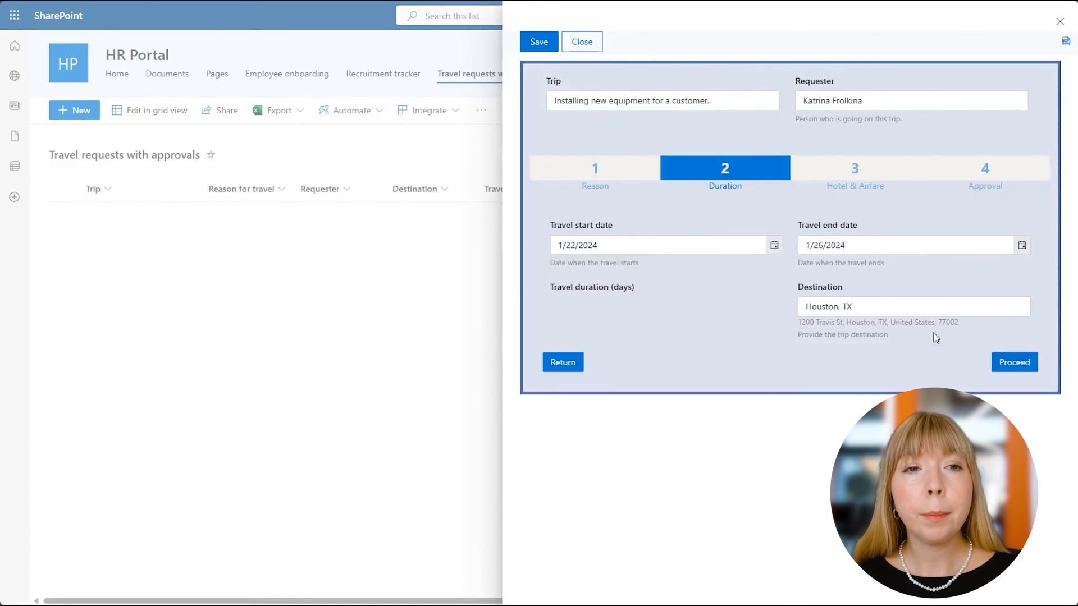
- Enter 1/22/2024 to 1/26/2024, Houston, TX, Southwest at 400, Hilton Houston North at 600, the approver's name and Approved, and submit the request
click(1011, 364)
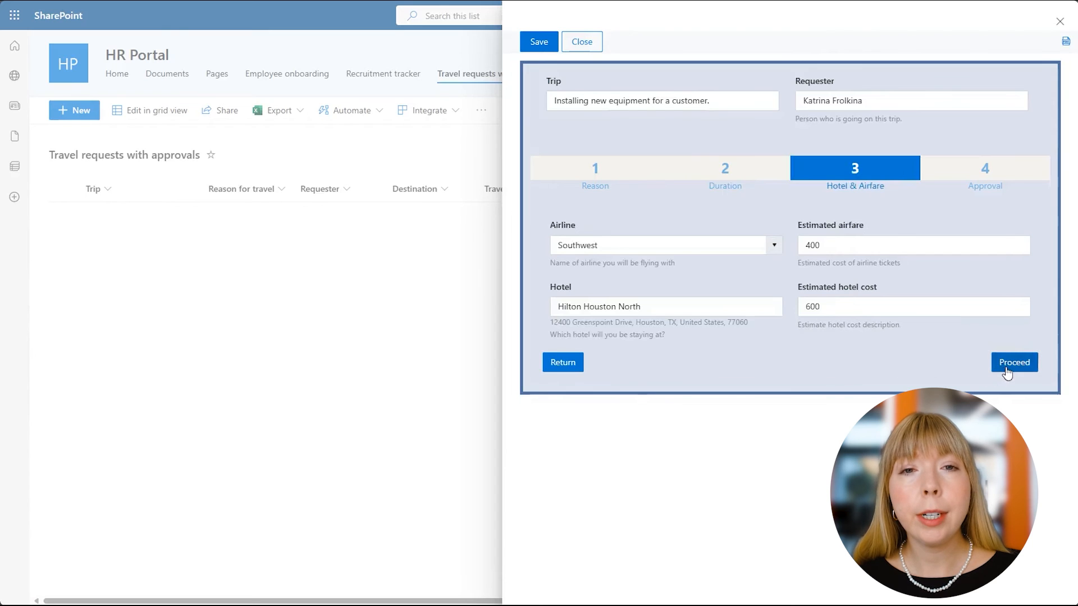
click(1007, 370)
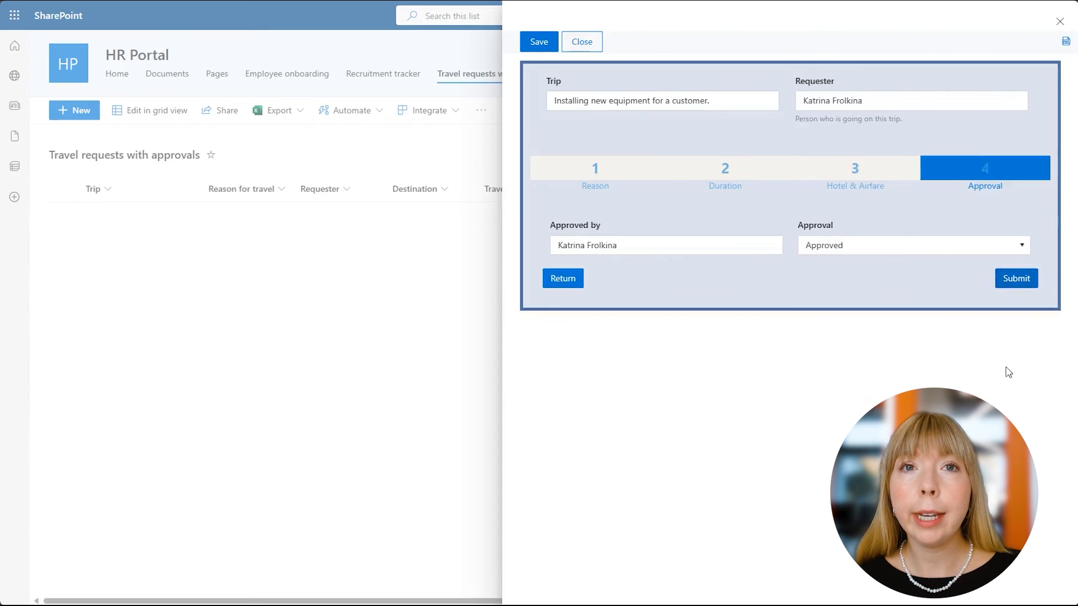
click(1011, 285)
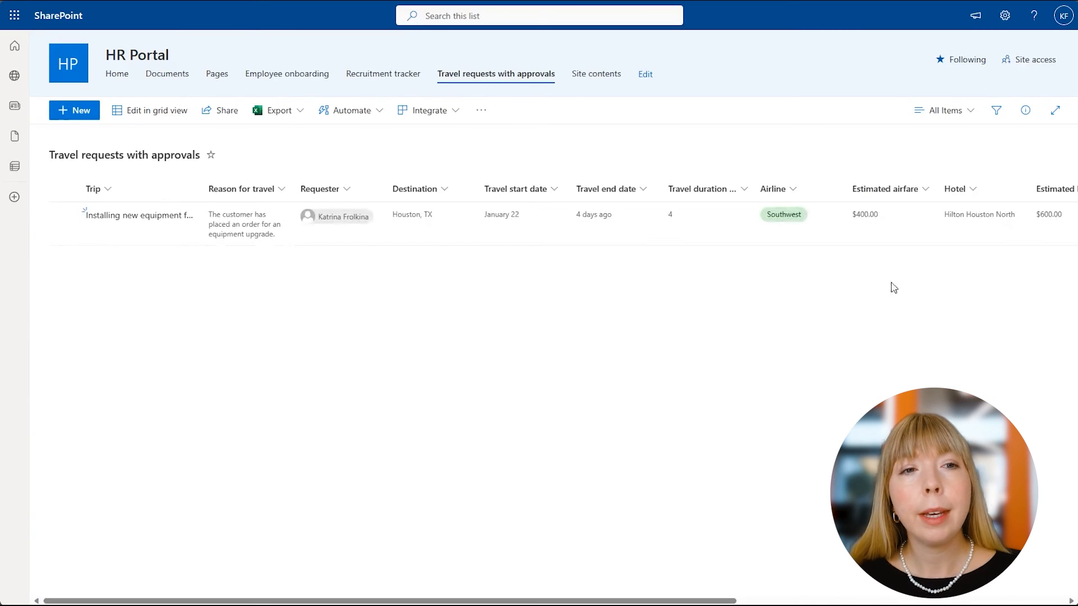
- Open the submitted travel request and proceed past the Reason step of its wizard
click(120, 218)
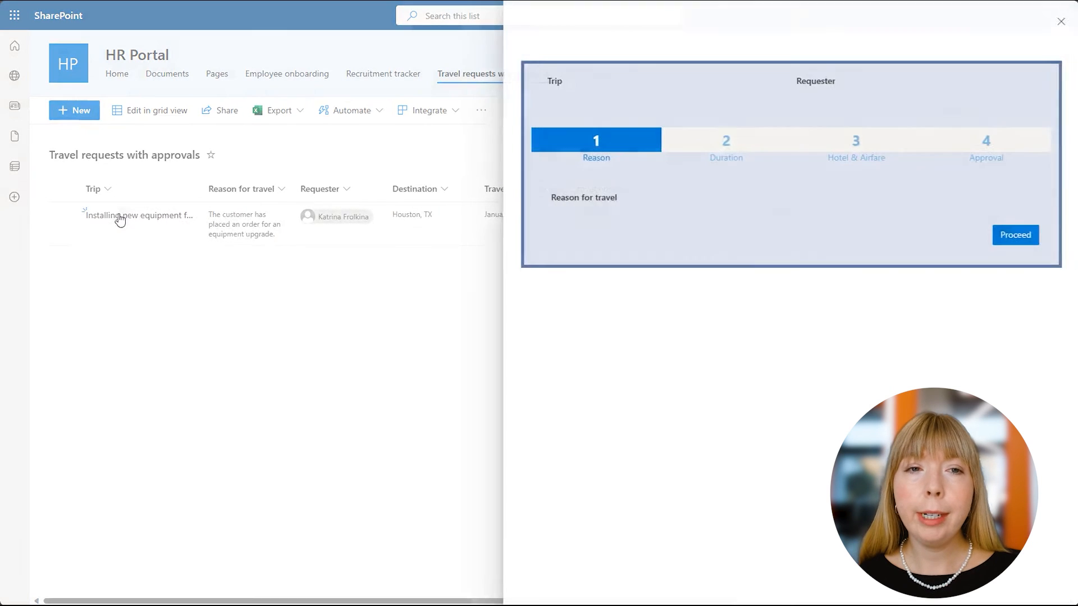
click(1012, 255)
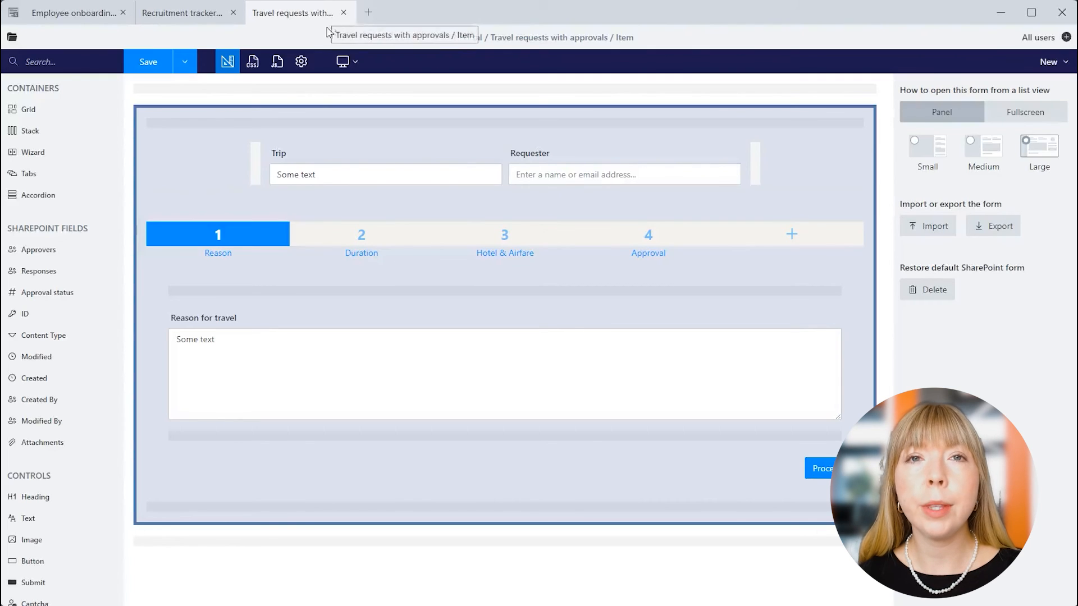
- Review the form's CSS editors for List and Form and its JavaScript editor
click(253, 62)
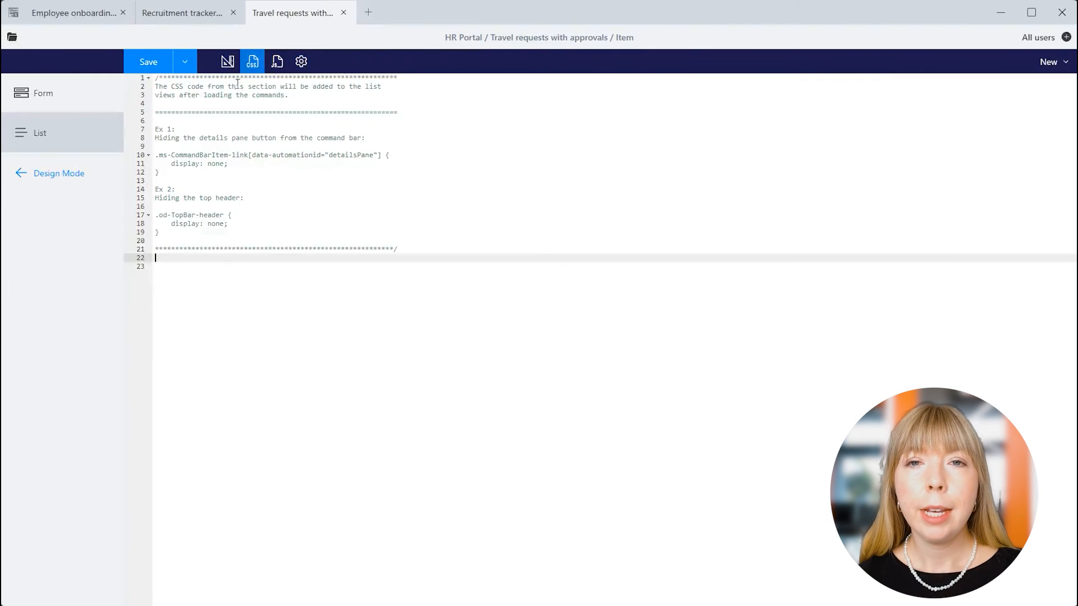
click(85, 106)
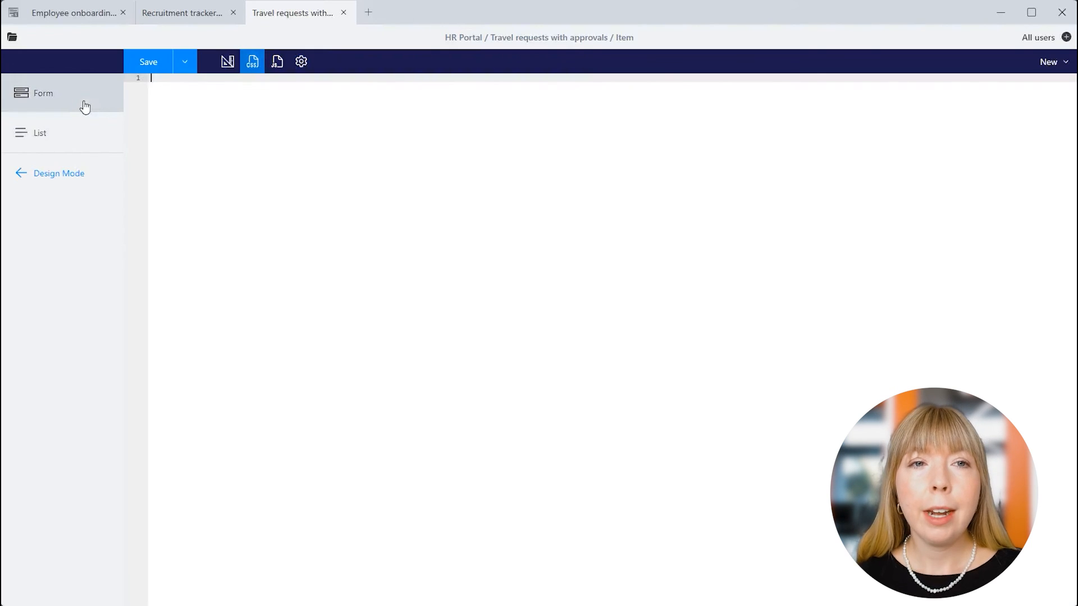
click(277, 63)
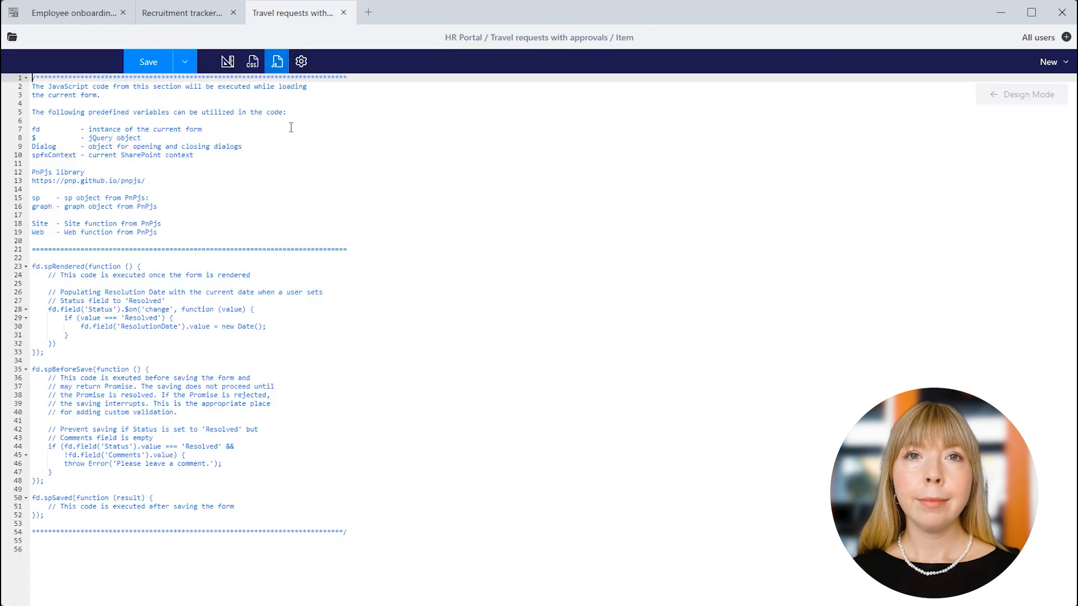
- Try the panel sizes, set the form to open in Fullscreen, and mark Edit and Display under restoring default SharePoint forms
click(299, 66)
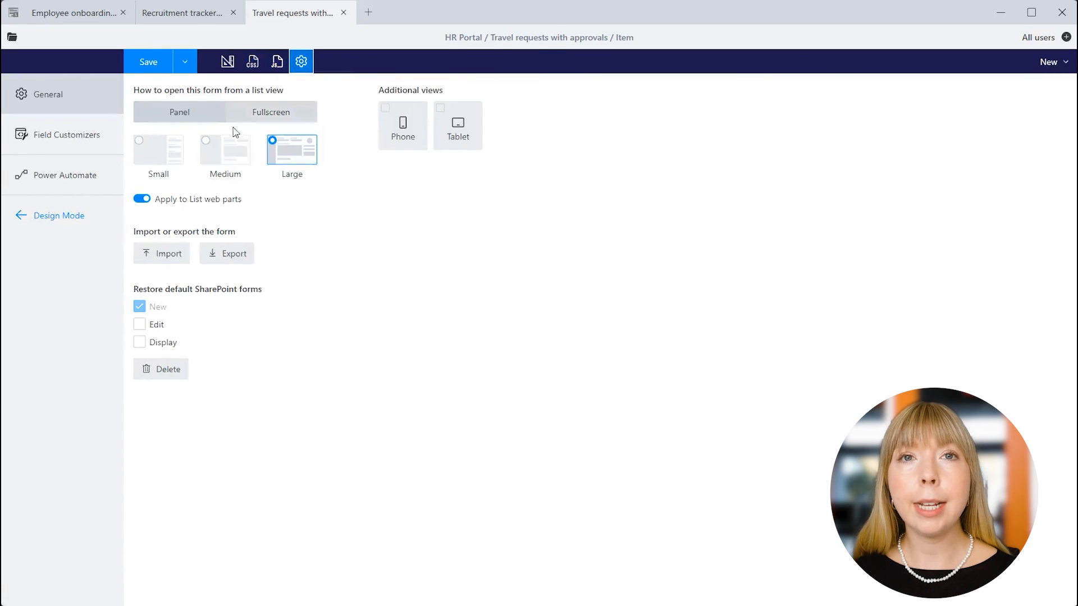
click(179, 154)
click(221, 157)
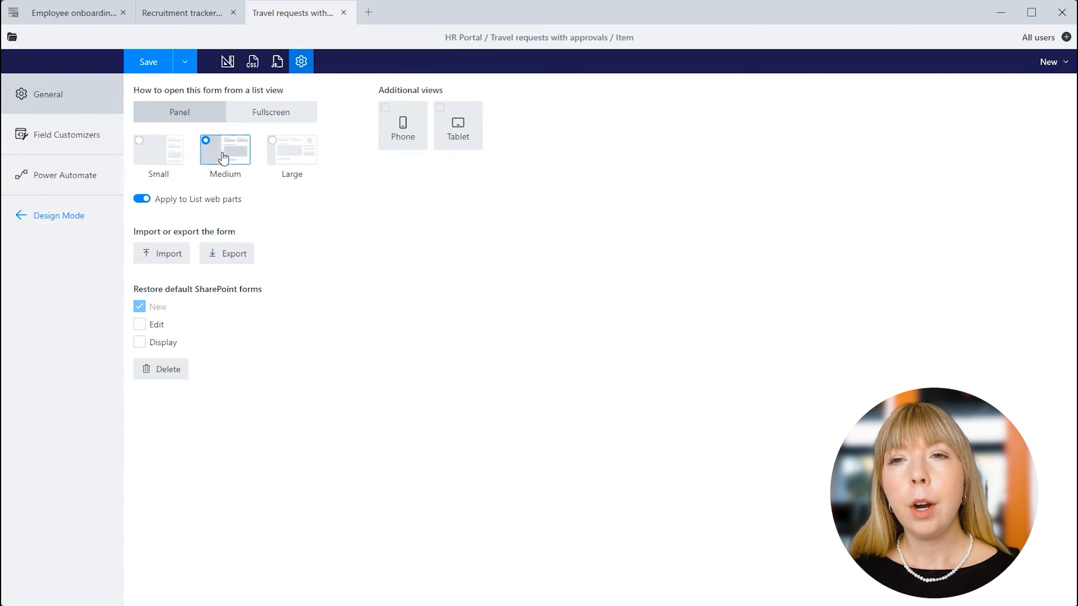
click(286, 161)
click(280, 115)
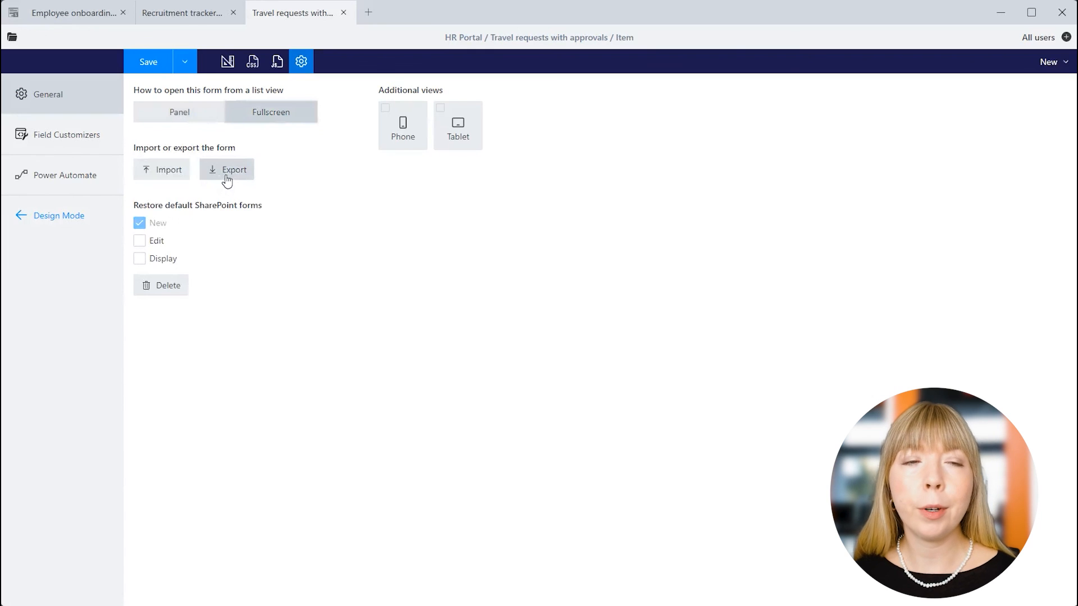
click(149, 241)
click(149, 258)
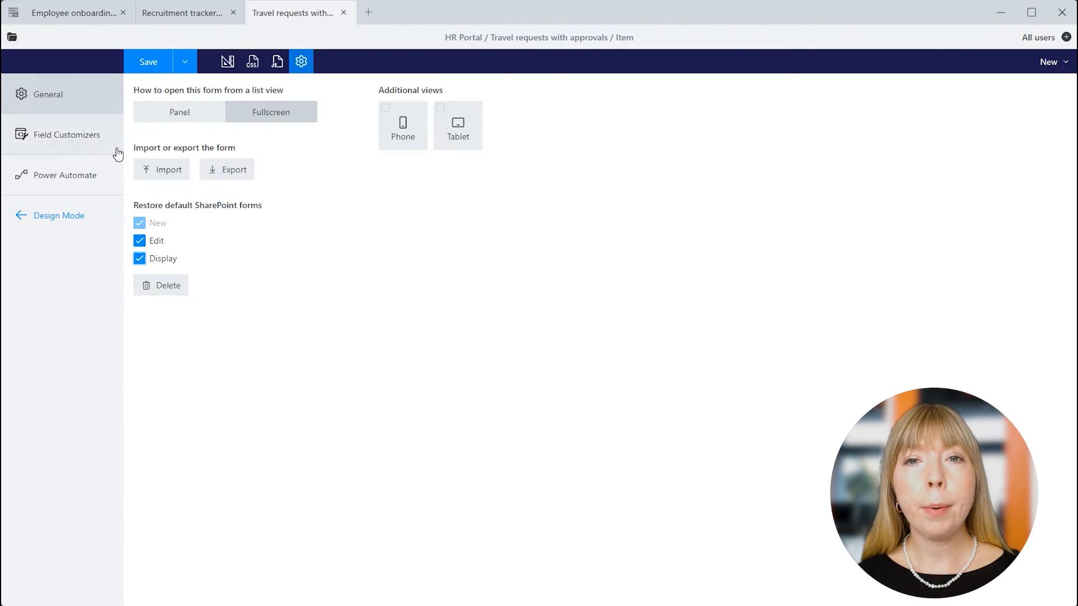
- Enable triggering a Power Automate flow when the form is submitted and look through the form schema
click(111, 179)
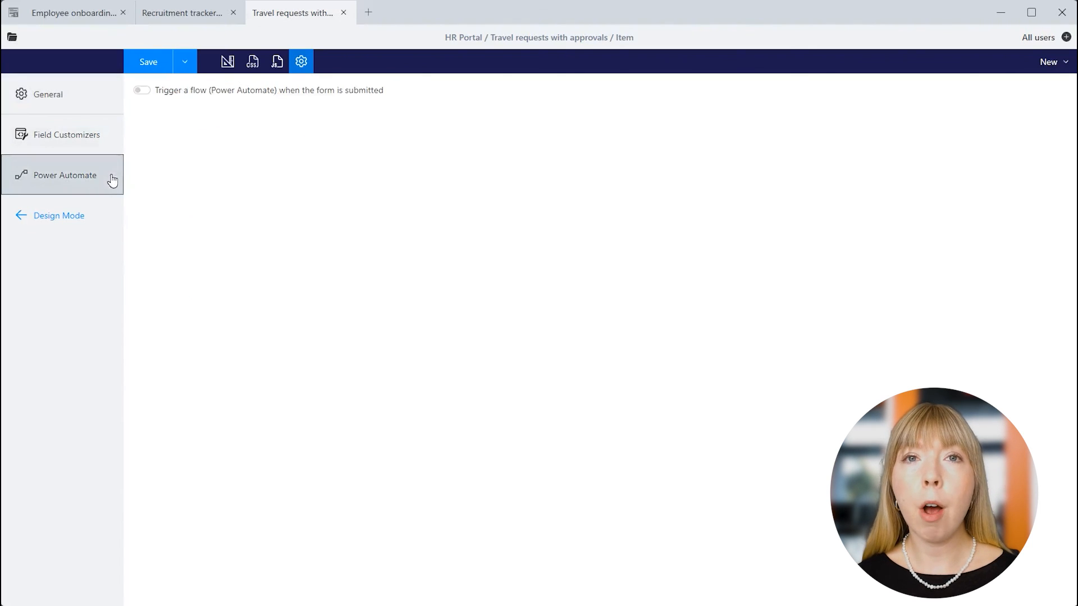
click(148, 93)
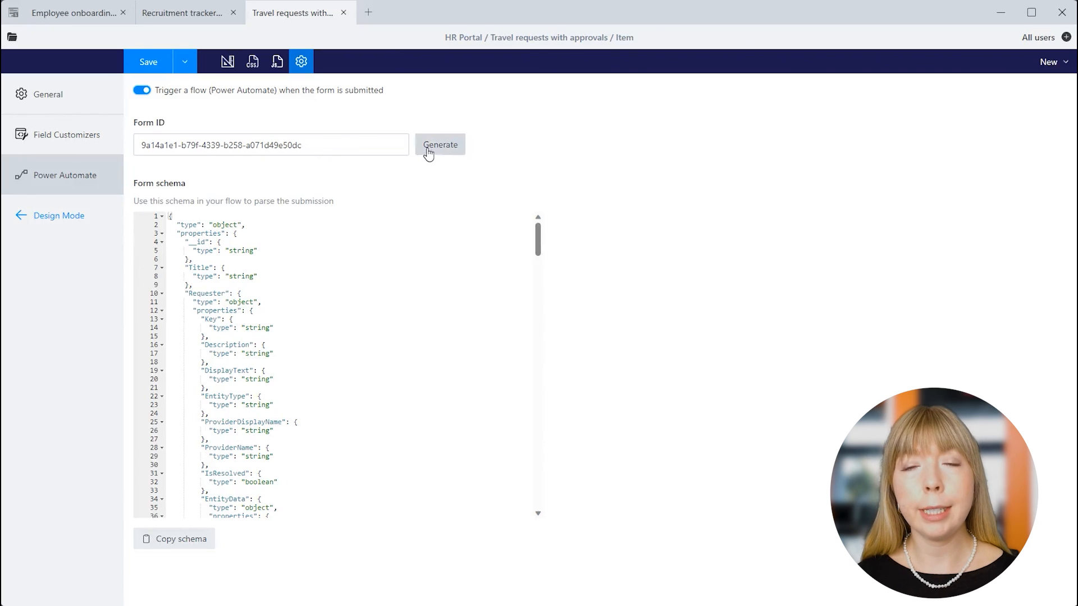
scroll(526, 278, down, 5)
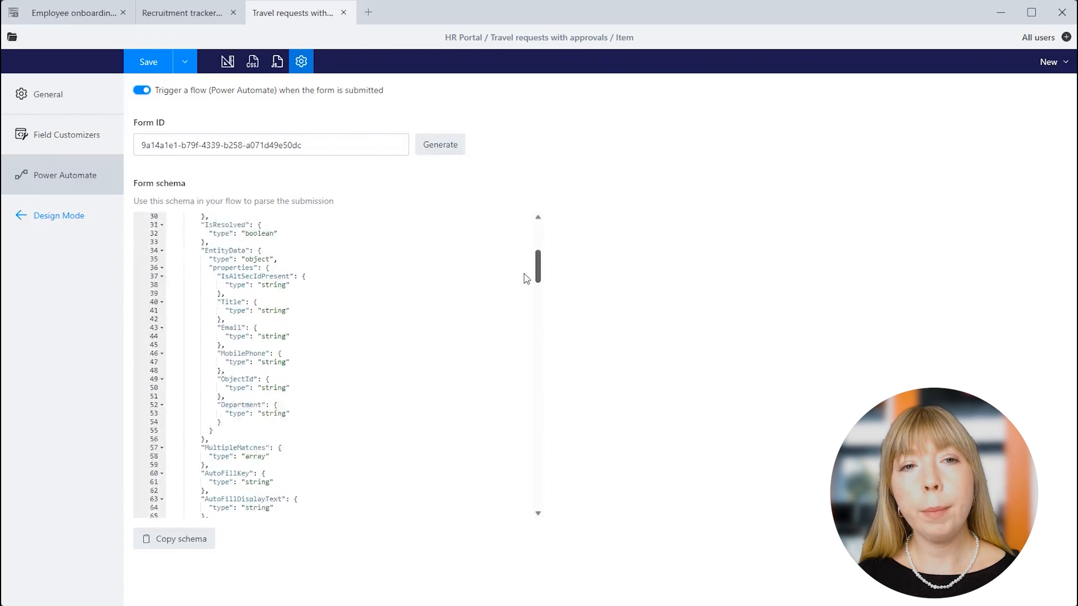
scroll(525, 278, up, 5)
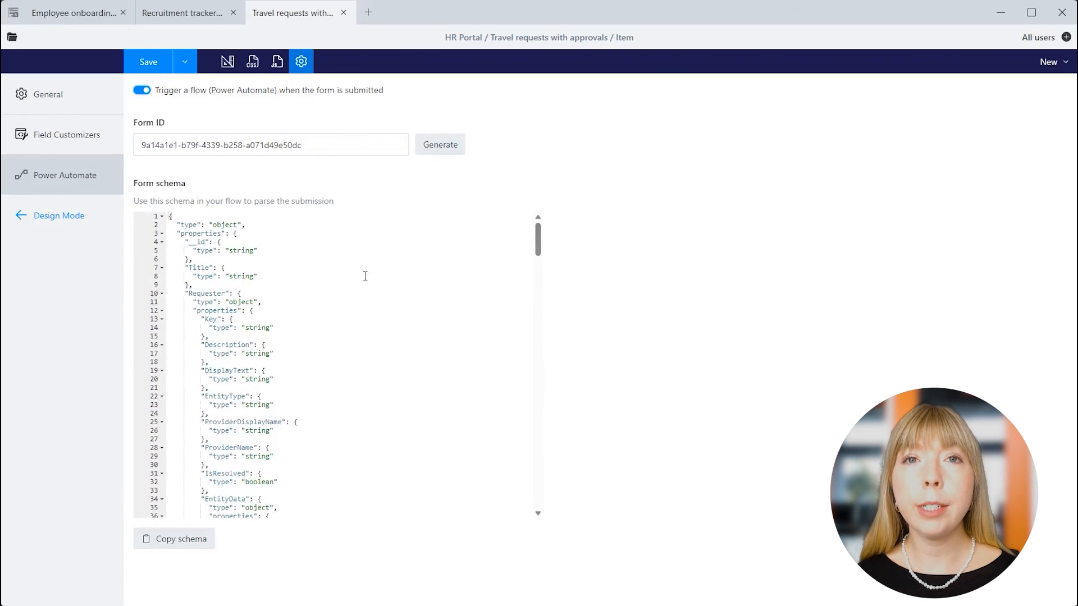